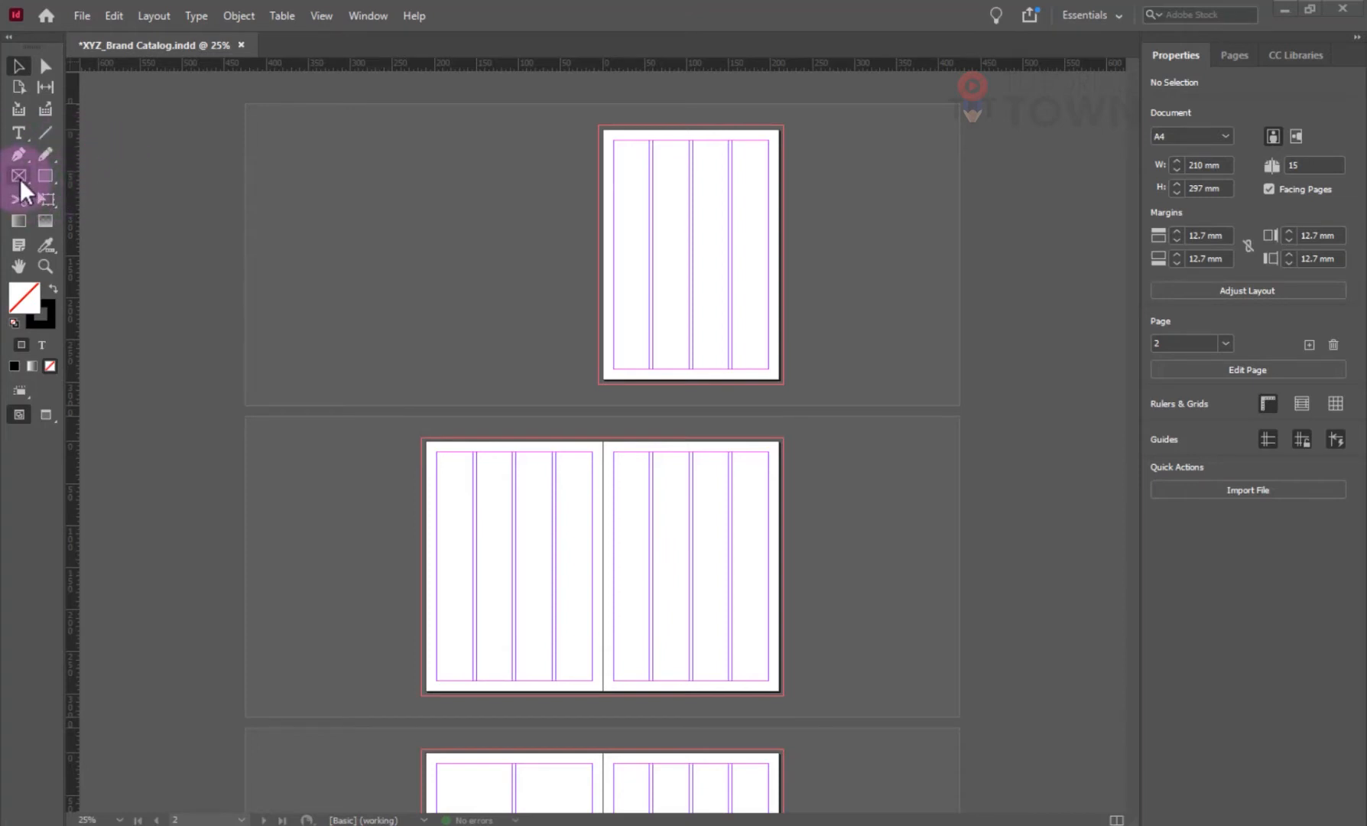
# - Draw a rectangle frame covering the whole of page 1, 210 mm wide by 297 mm high
pyautogui.click(21, 175)
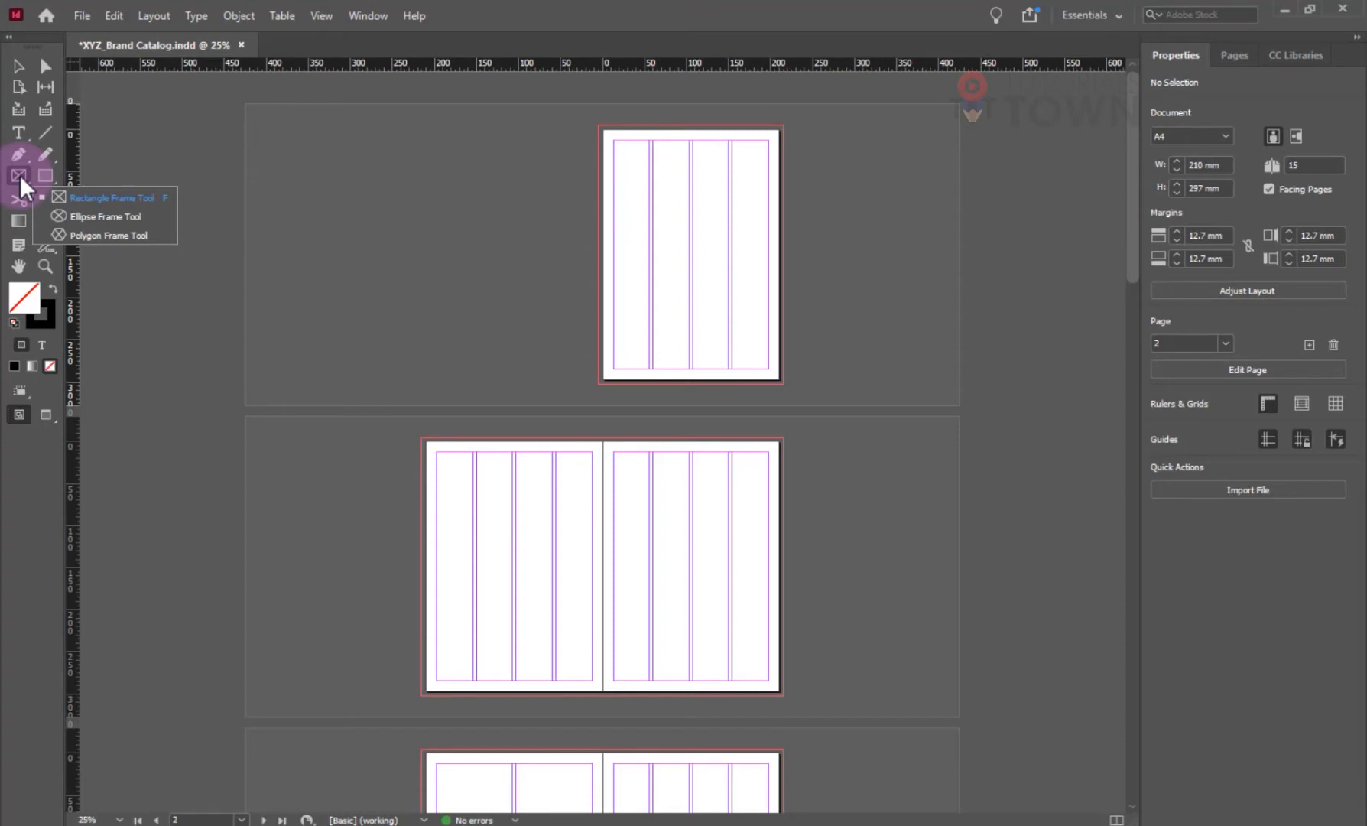
pyautogui.moveTo(20, 175); pyautogui.dragTo(94, 202)
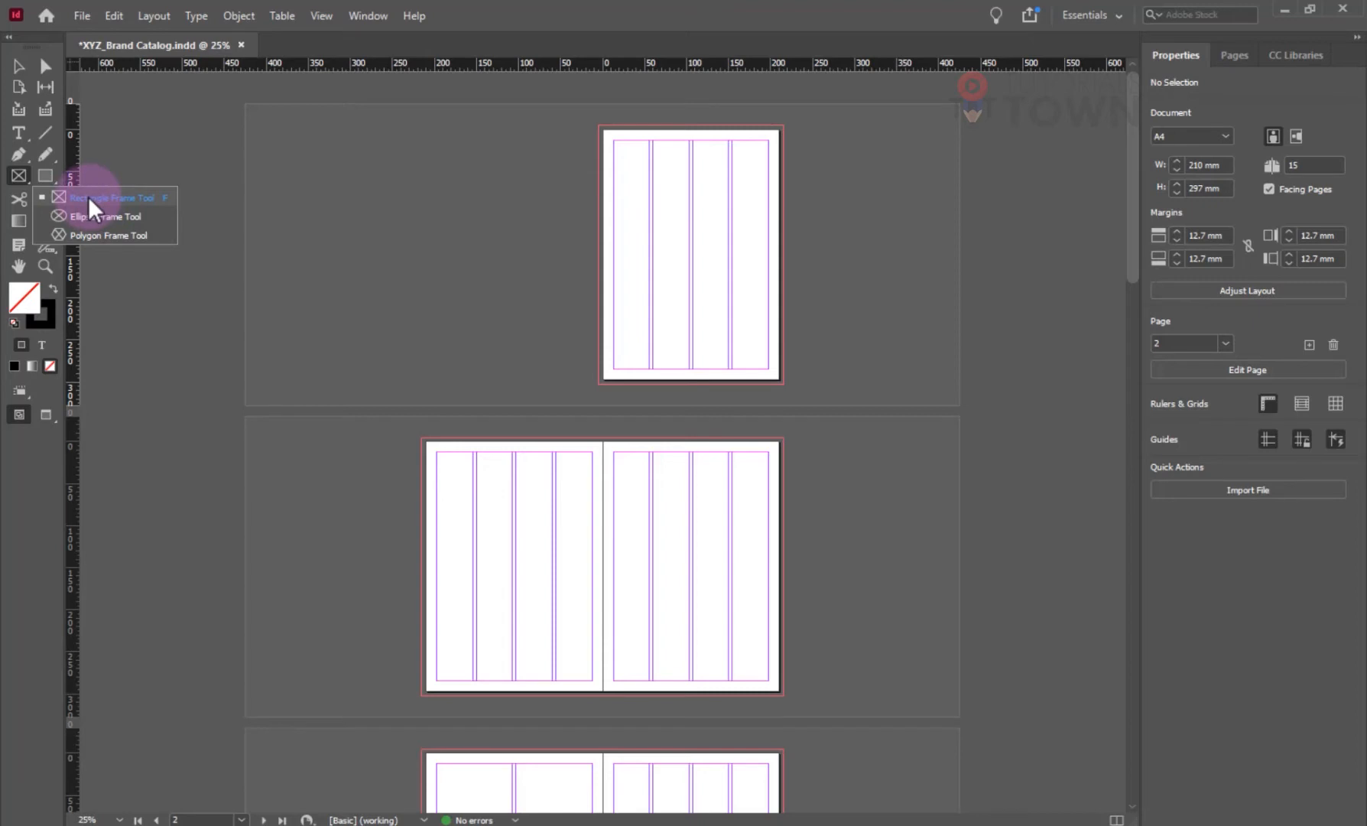
pyautogui.moveTo(88, 196); pyautogui.dragTo(88, 196)
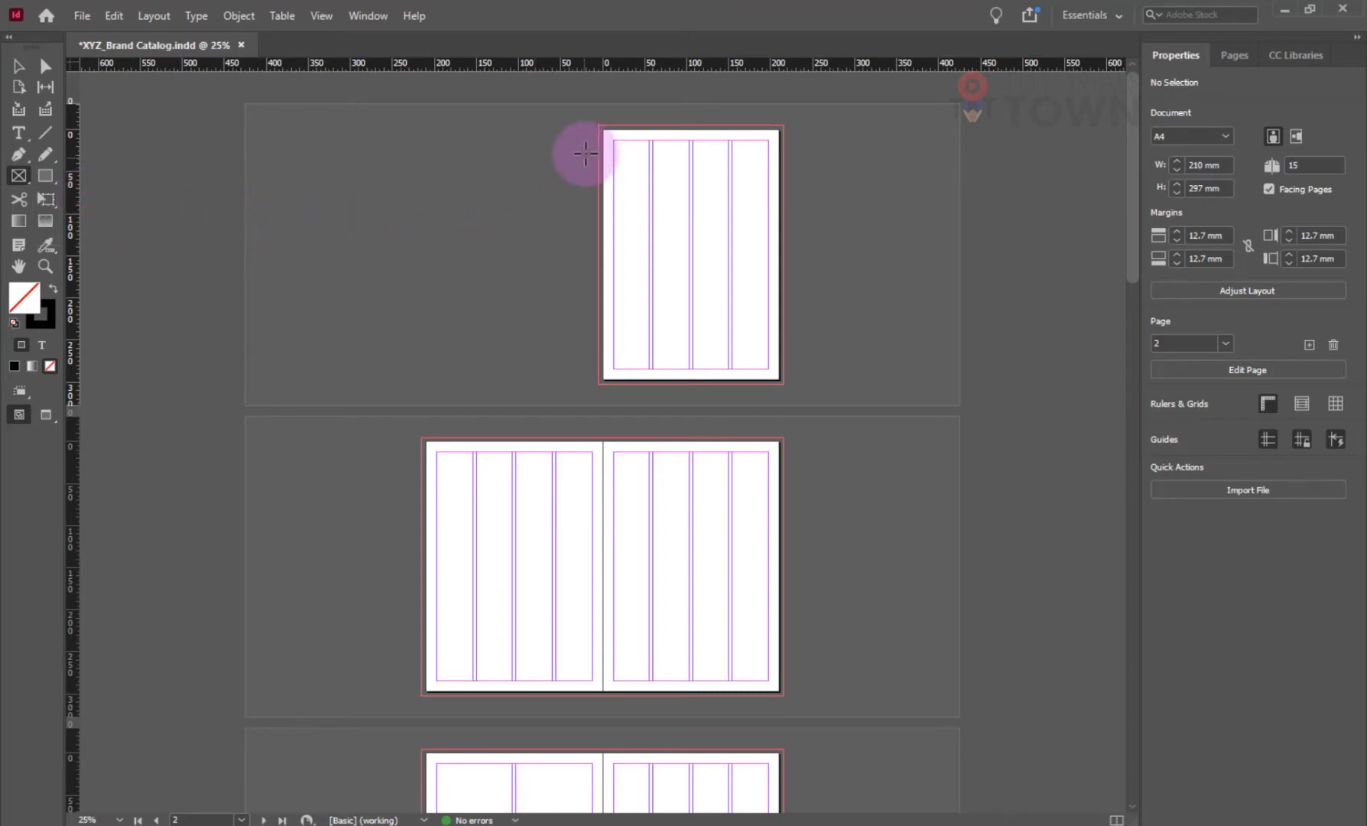
pyautogui.moveTo(593, 128); pyautogui.dragTo(798, 389)
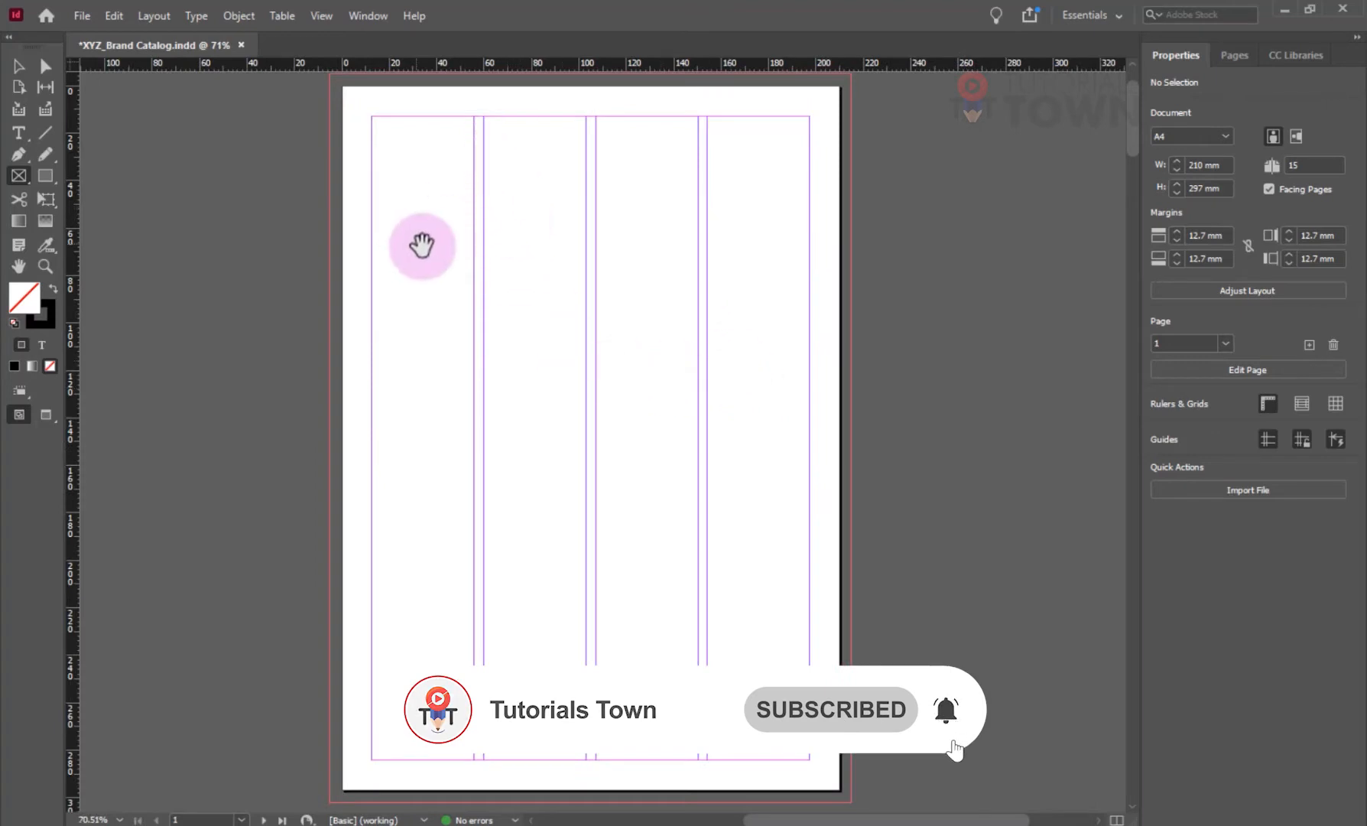
pyautogui.moveTo(475, 283); pyautogui.dragTo(430, 284)
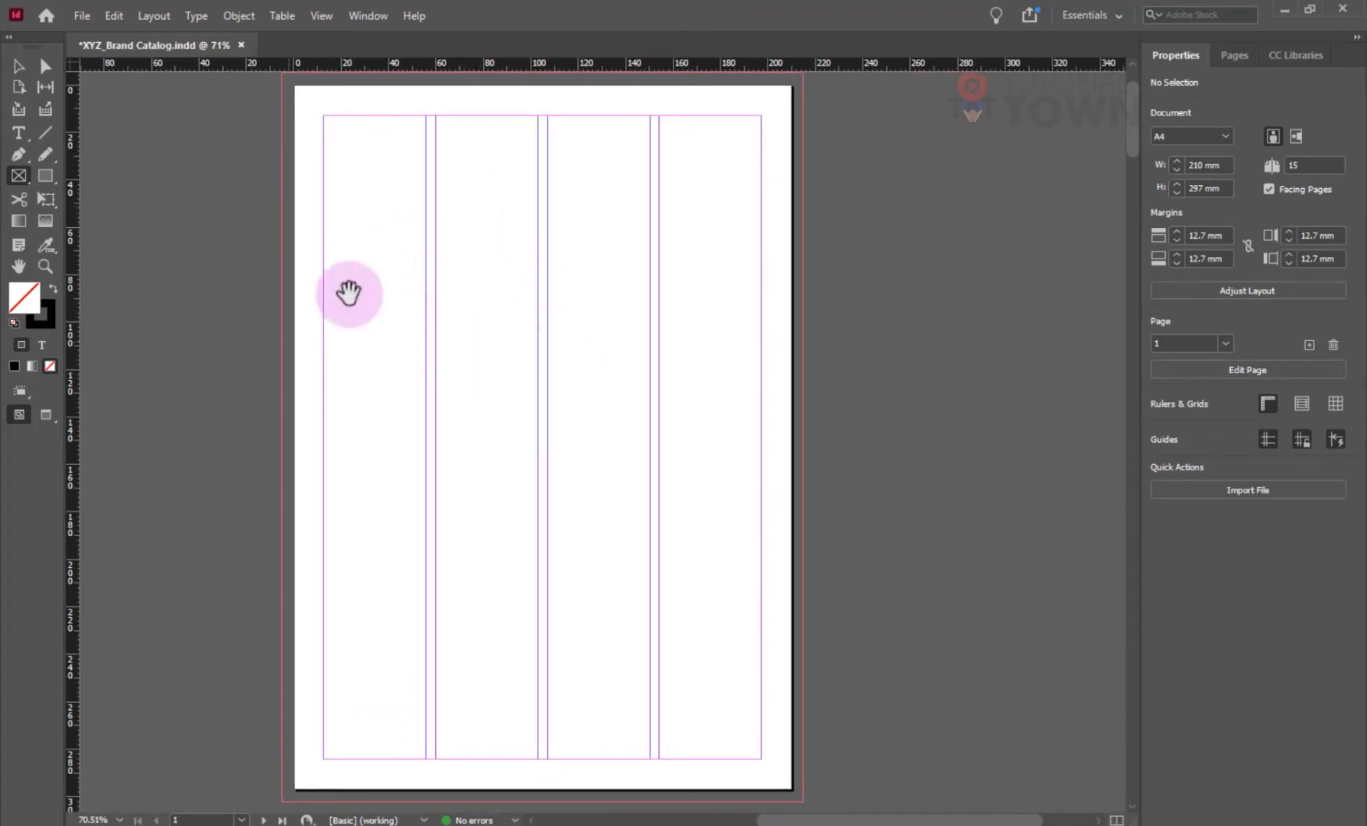
pyautogui.moveTo(392, 349)
pyautogui.mouseDown()
pyautogui.moveTo(397, 385)
pyautogui.moveTo(455, 354)
pyautogui.moveTo(397, 355)
pyautogui.mouseUp()
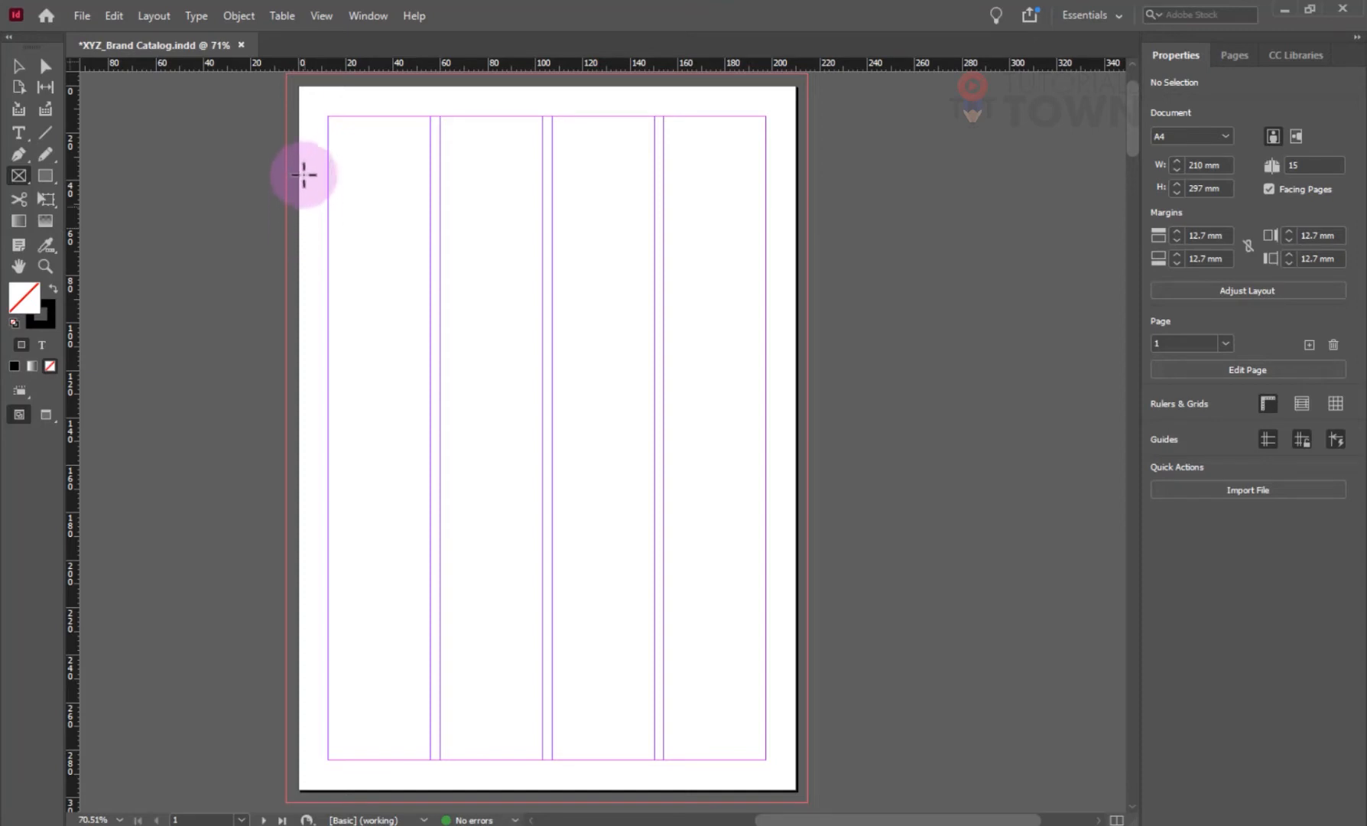
pyautogui.moveTo(298, 86); pyautogui.dragTo(797, 790)
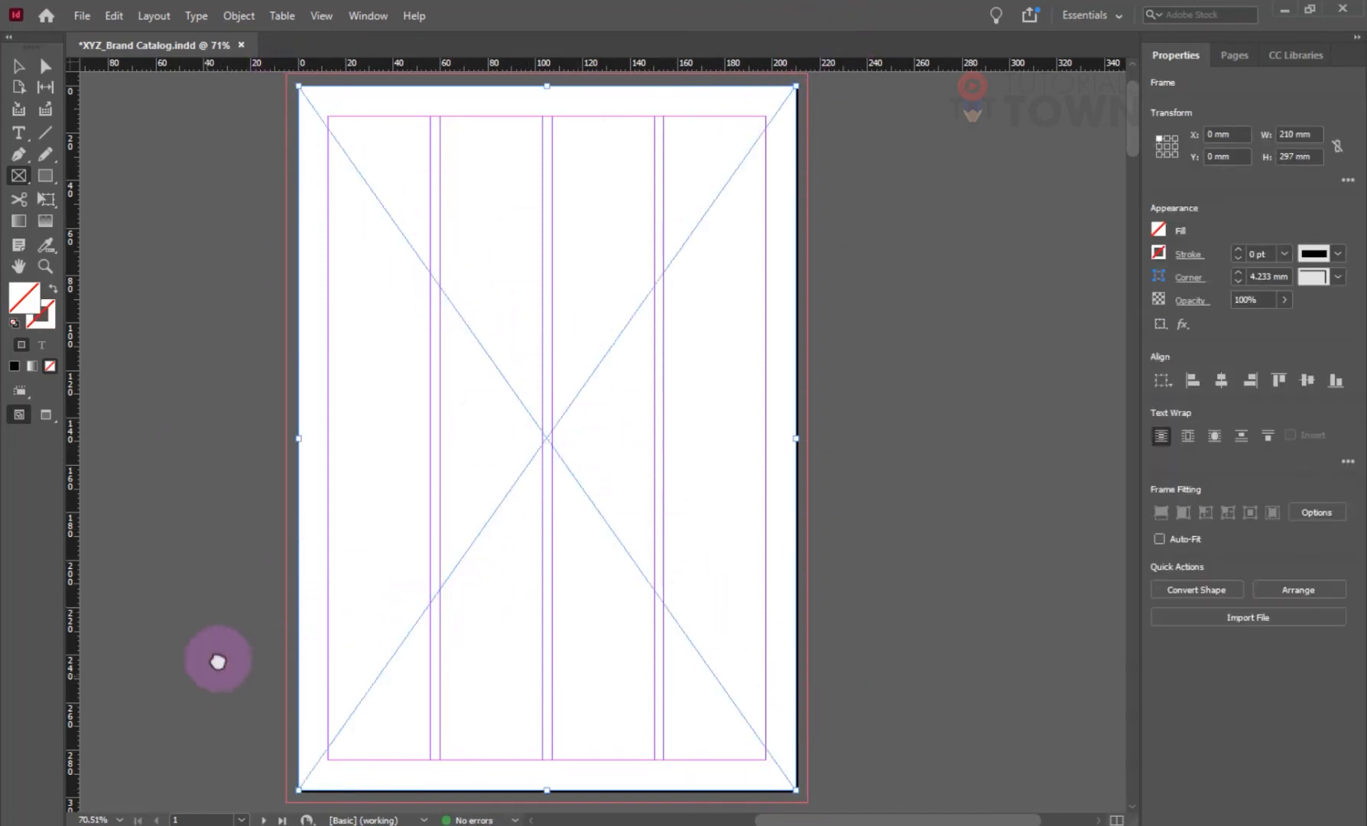
# - On page 2, draw a full-width rectangle frame about 57.5 mm high and a 90.5 mm square frame below it across the first two columns
pyautogui.scroll(-10, 213, 656)
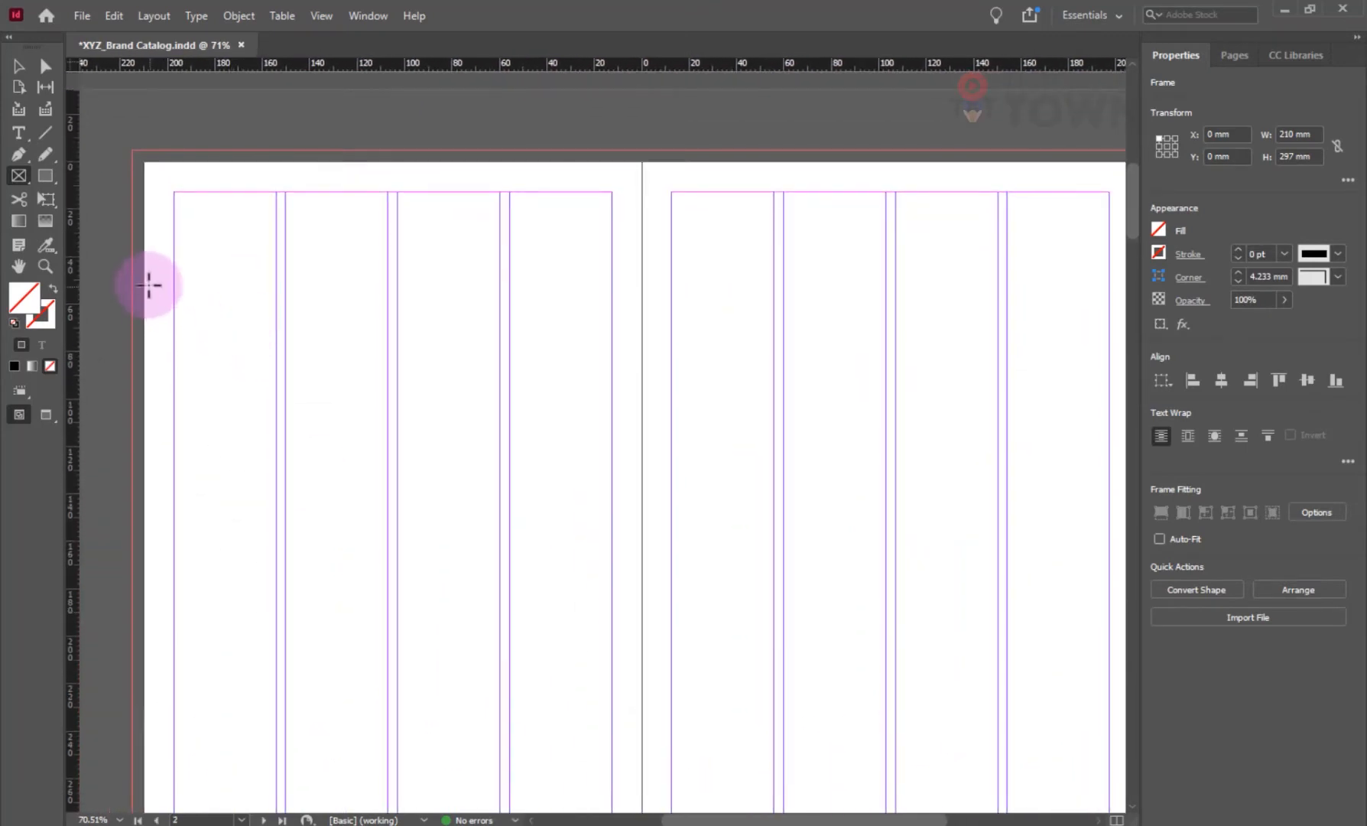
pyautogui.moveTo(145, 222); pyautogui.dragTo(642, 358)
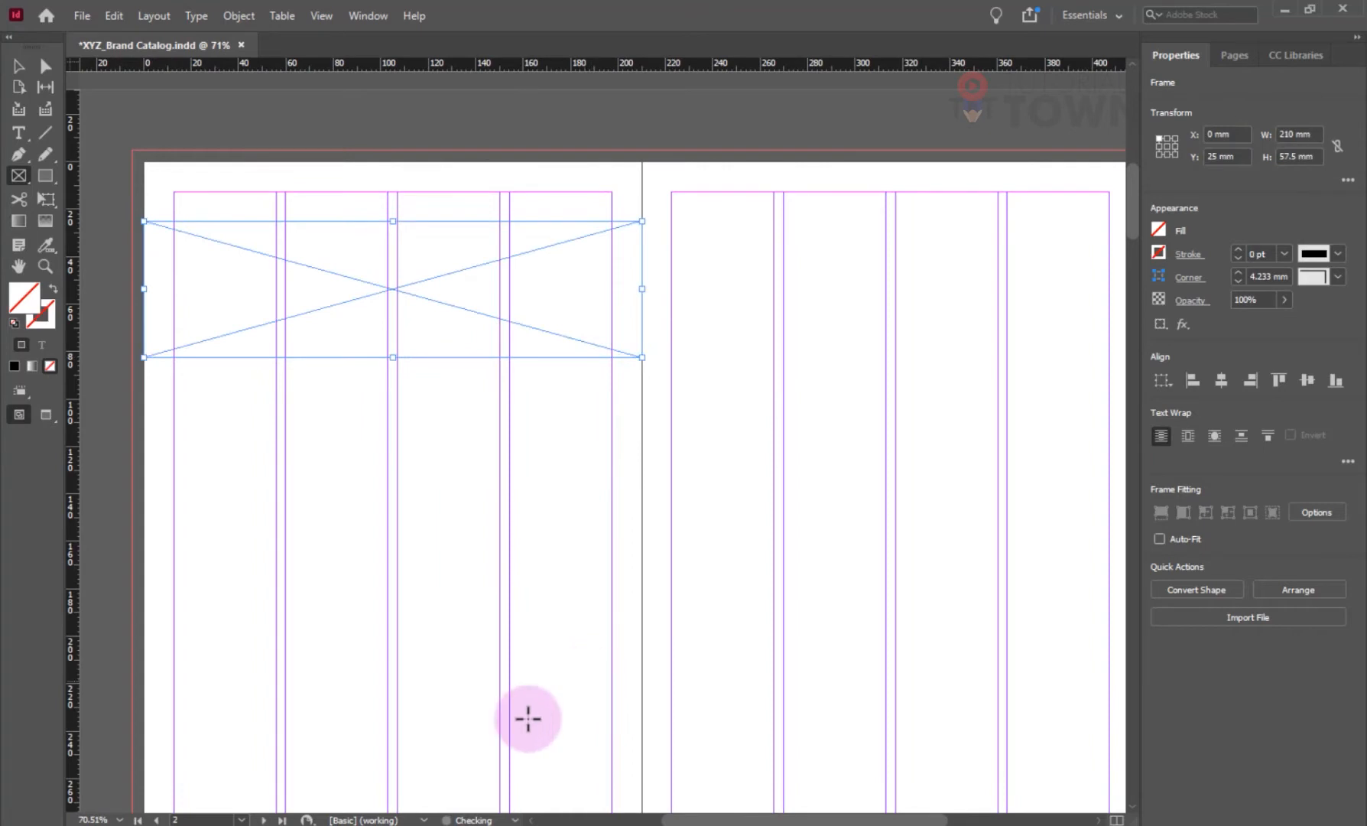
pyautogui.moveTo(138, 627); pyautogui.dragTo(203, 451)
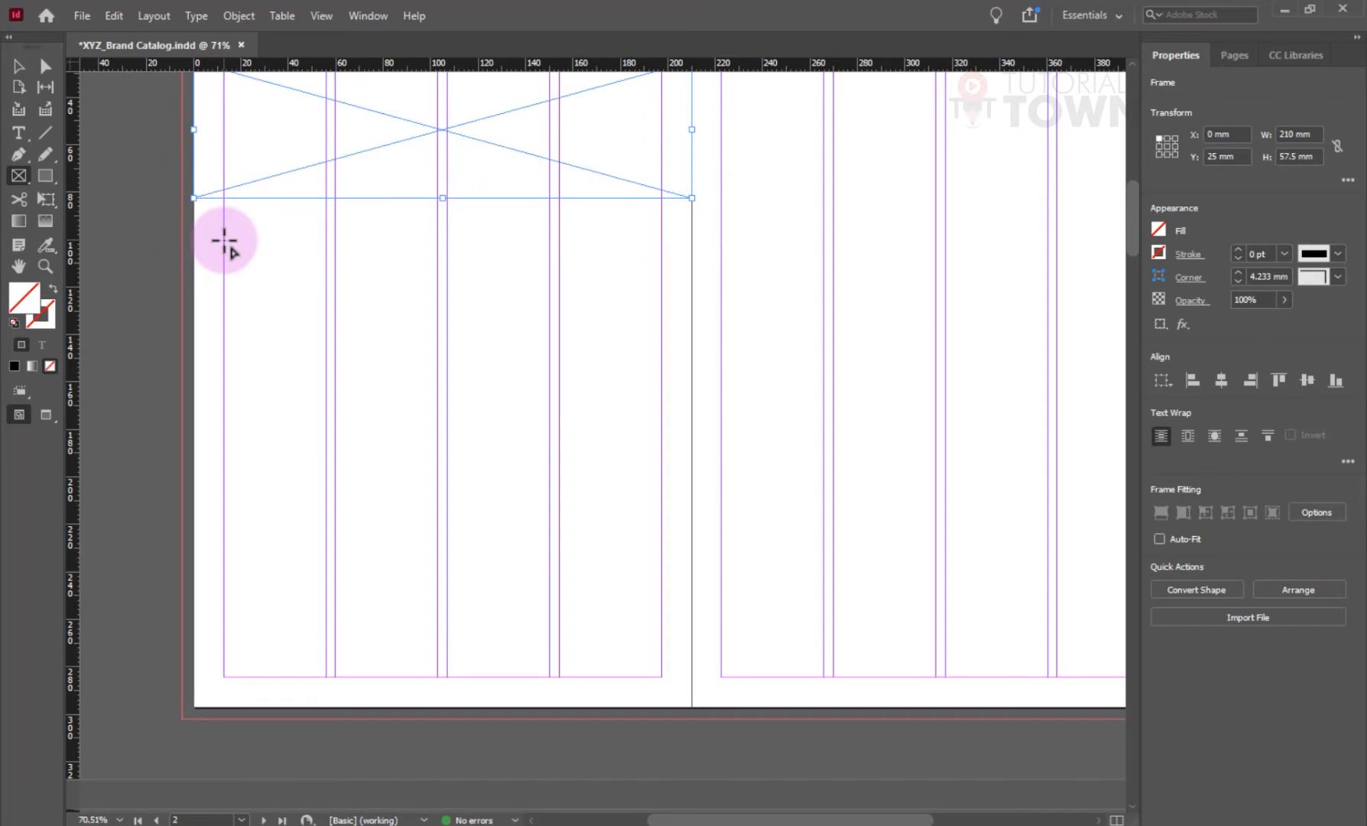
pyautogui.moveTo(223, 238); pyautogui.dragTo(448, 454)
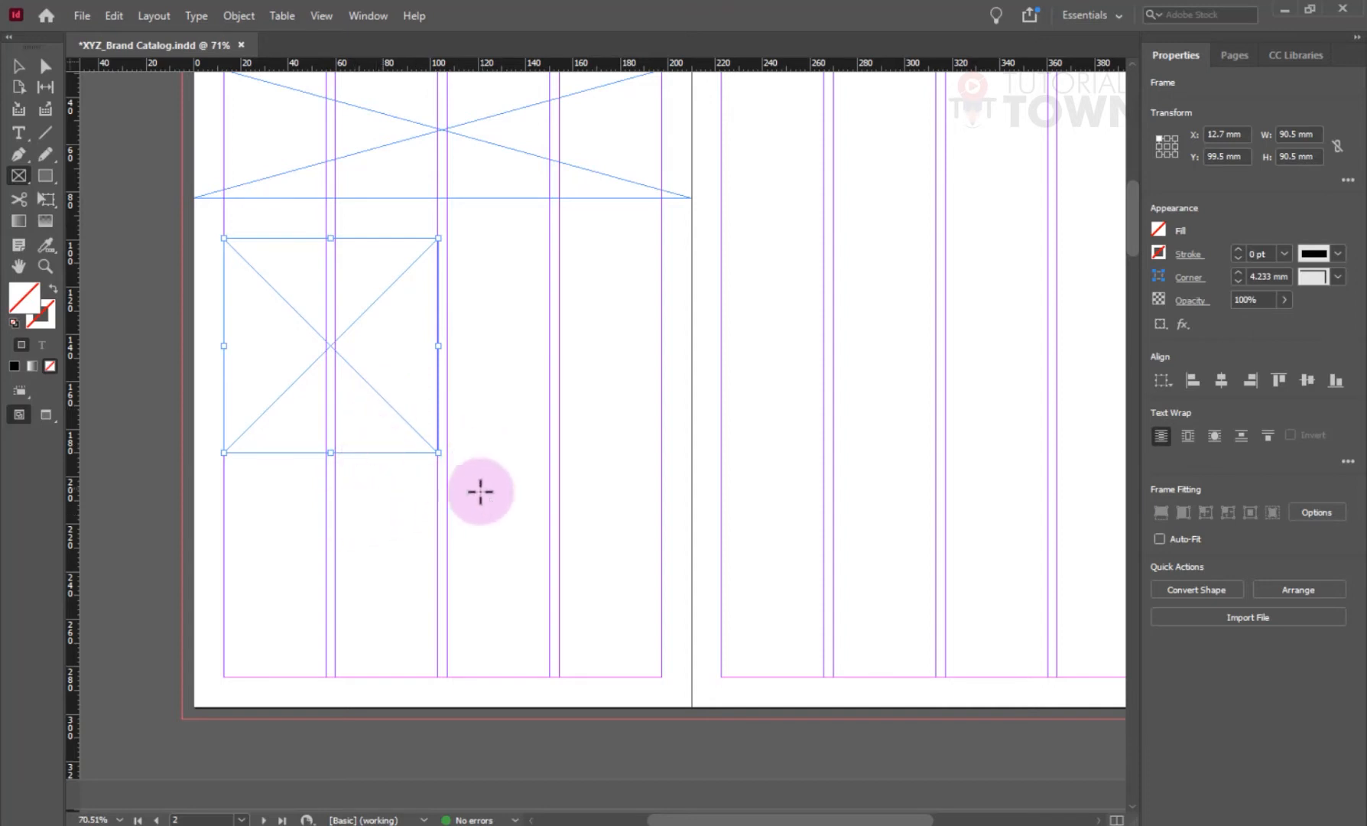
# - Create a rectangle frame exactly 1.5 in wide and 1.5 in high beside the larger square frame on page 2
pyautogui.click(487, 288)
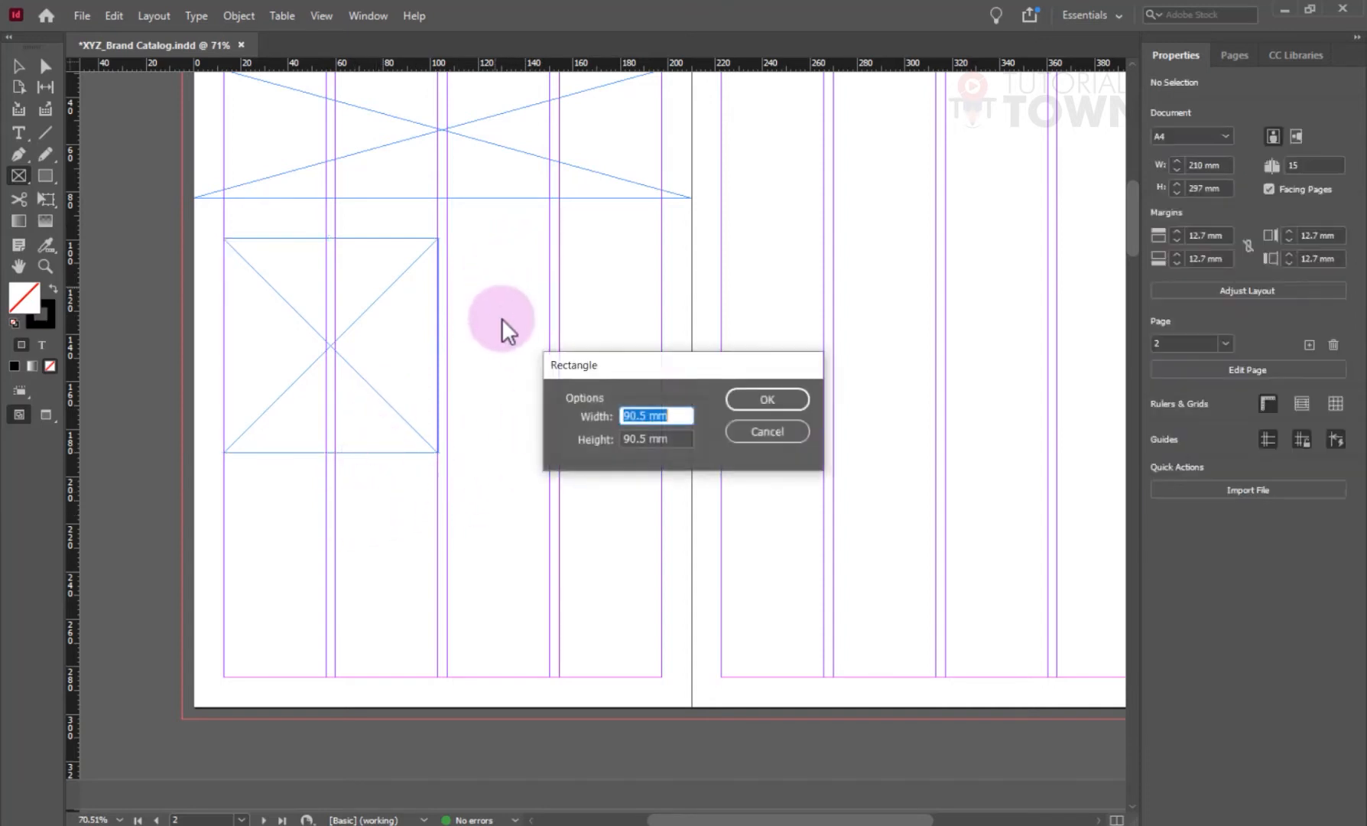
pyautogui.moveTo(589, 367); pyautogui.dragTo(428, 208)
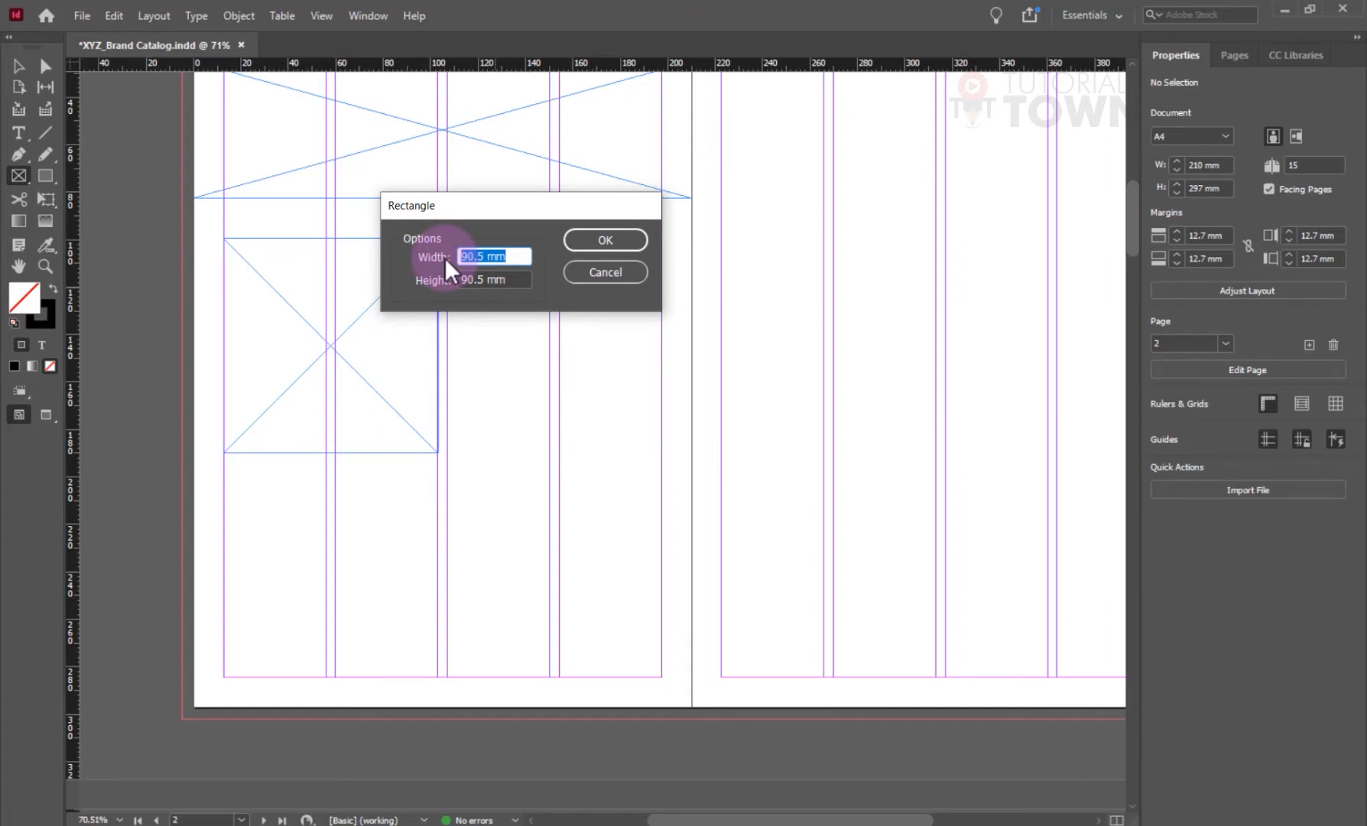
pyautogui.write('1')
pyautogui.write('.5 in')
pyautogui.press('Tab')
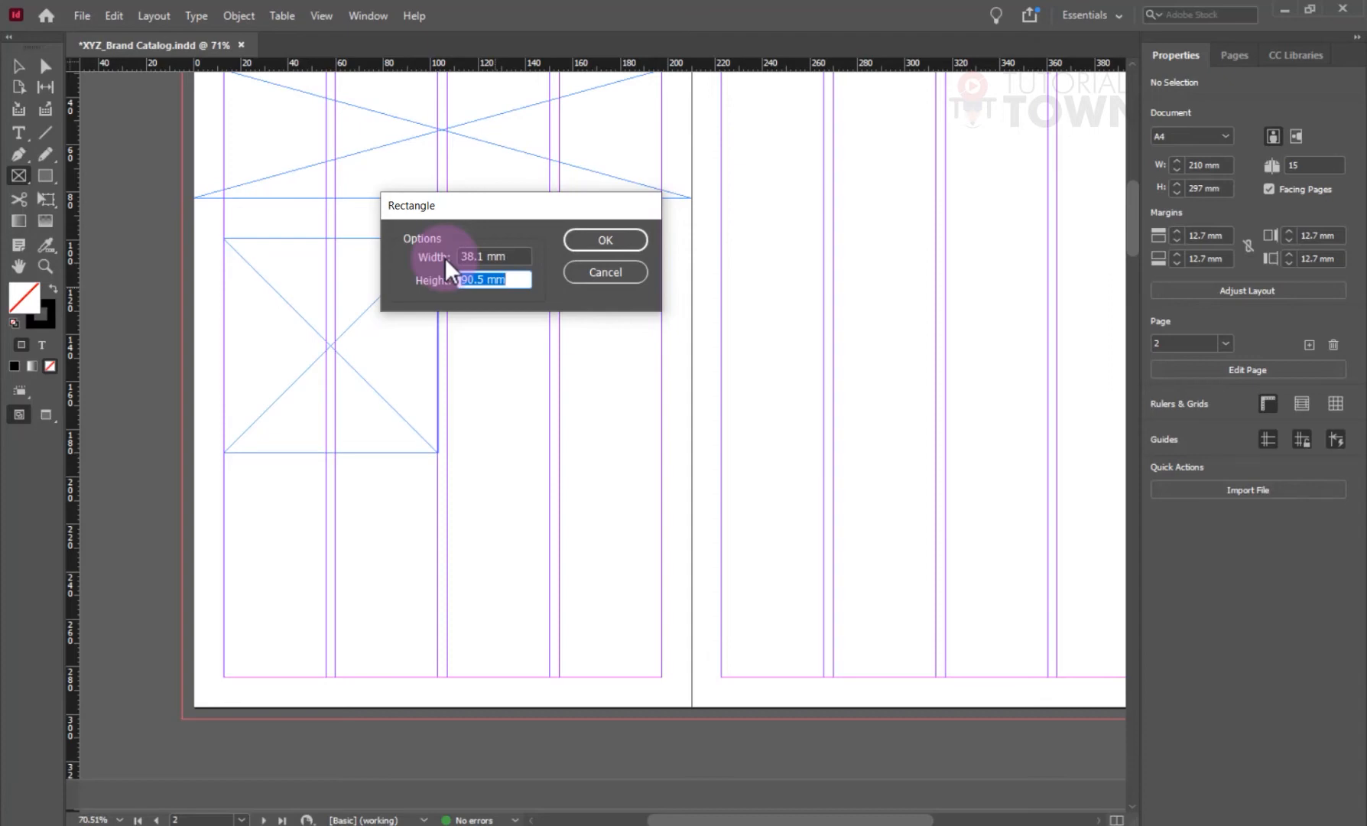
pyautogui.write('1.5 in')
pyautogui.press('Tab')
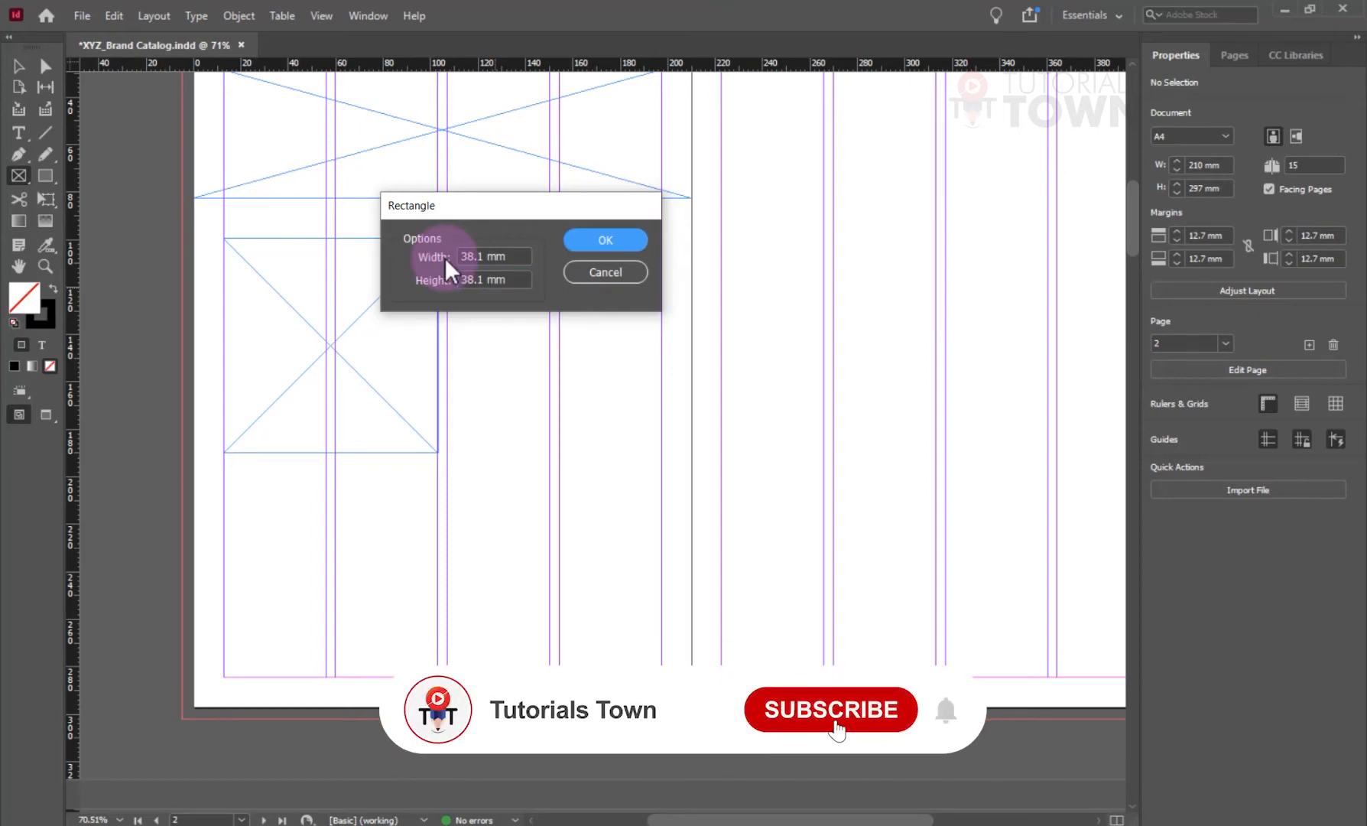
pyautogui.moveTo(520, 260); pyautogui.dragTo(428, 256)
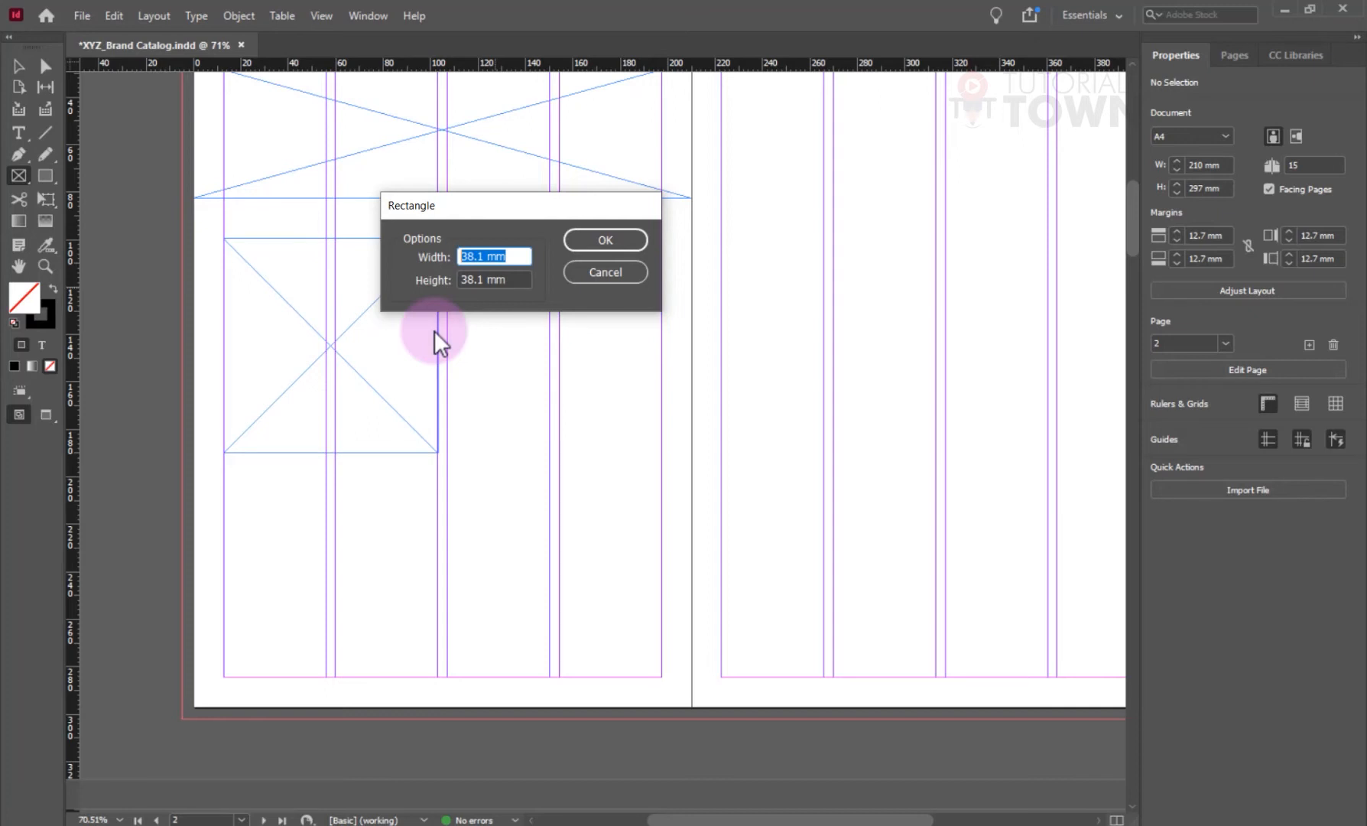
pyautogui.click(605, 245)
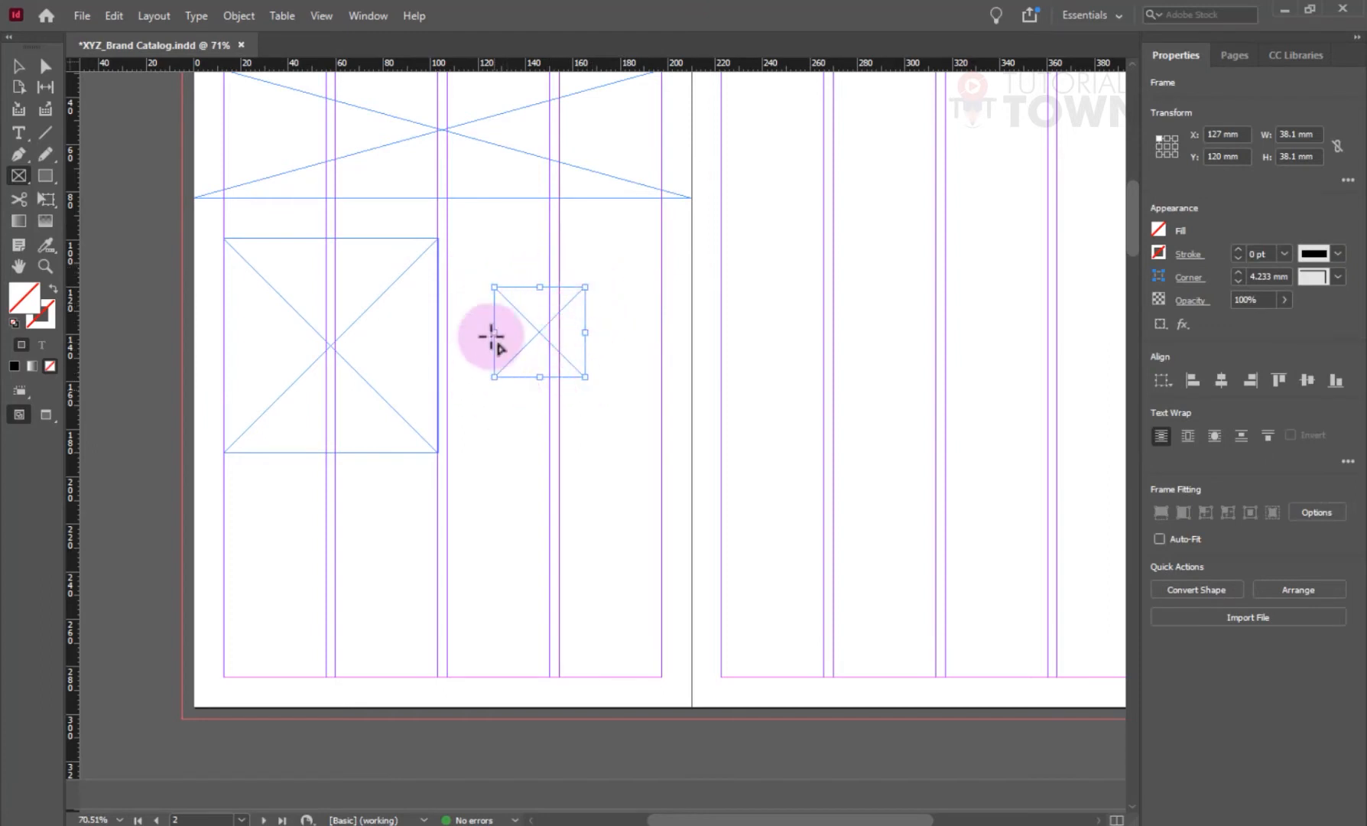
# - Draw a wide ellipse frame about 103 mm by 24.5 mm below the large square frame on page 2
pyautogui.click(22, 177)
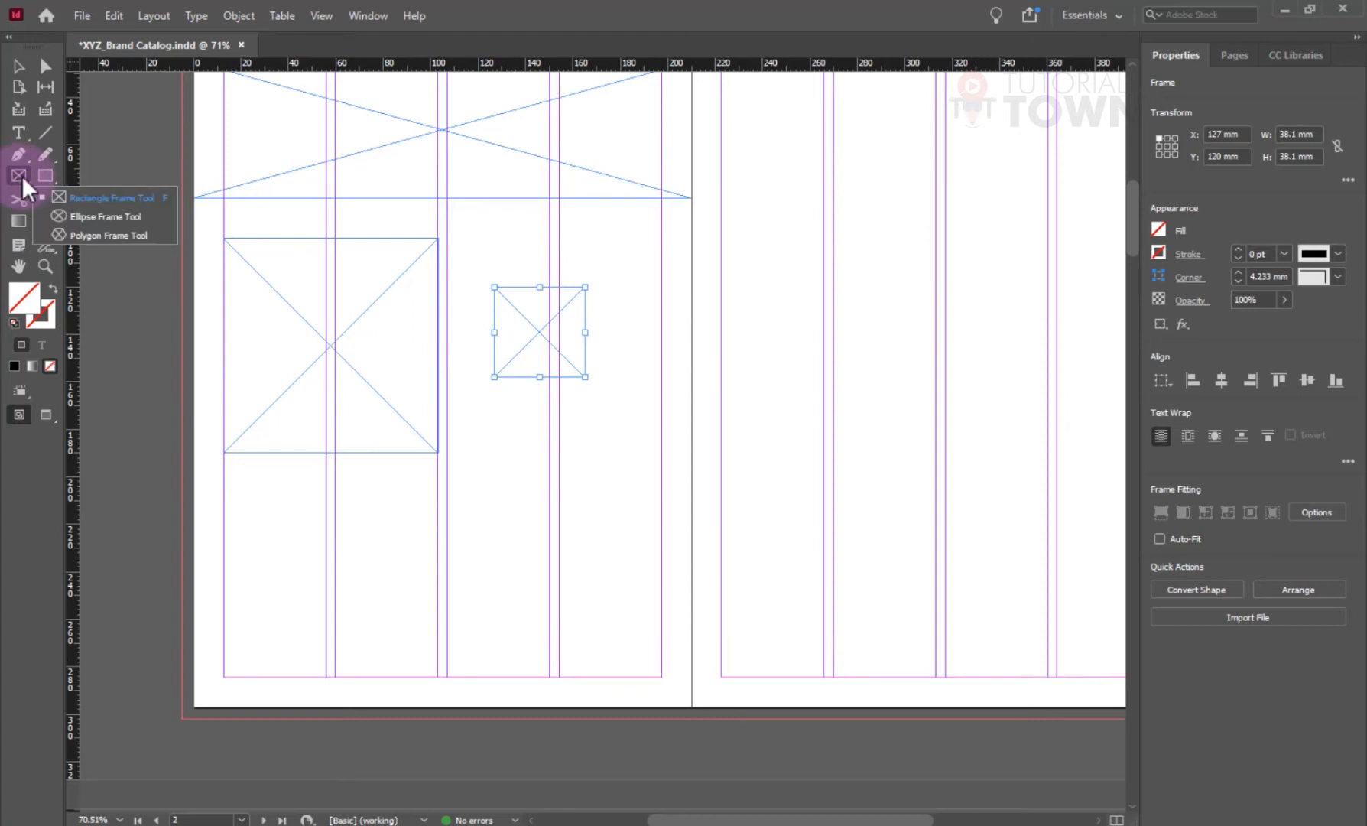
pyautogui.click(67, 217)
pyautogui.moveTo(748, 241)
pyautogui.mouseDown()
pyautogui.moveTo(698, 146)
pyautogui.moveTo(773, 92)
pyautogui.mouseUp()
pyautogui.moveTo(157, 396); pyautogui.dragTo(400, 455)
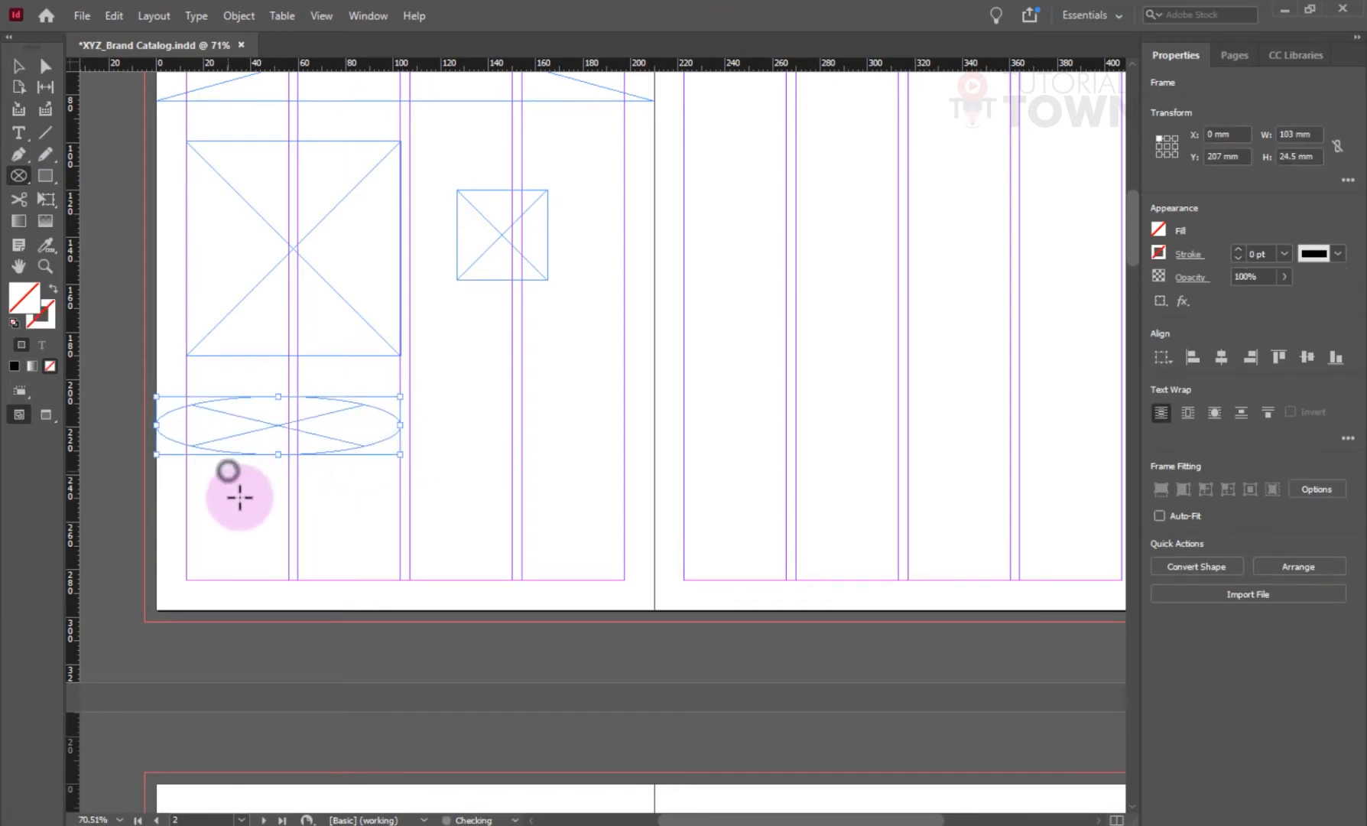
# - Draw a narrow ellipse frame about 27.5 by 58.5 mm under the wide ellipse and a circular frame about 90 mm across the last two columns
pyautogui.moveTo(228, 471); pyautogui.dragTo(294, 609)
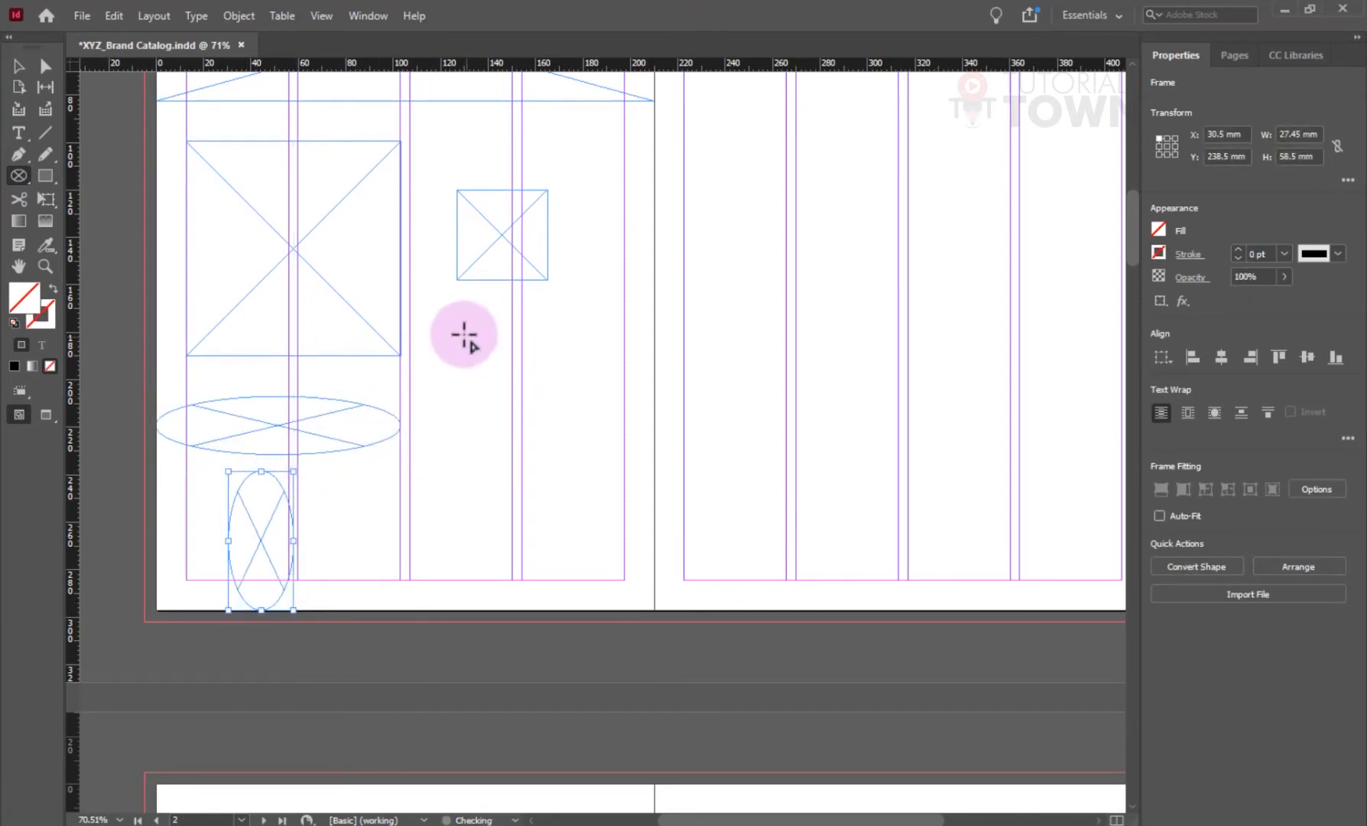
pyautogui.moveTo(411, 315); pyautogui.dragTo(627, 529)
pyautogui.moveTo(410, 459); pyautogui.dragTo(419, 266)
# - Draw a six-sided polygon frame about 80 mm wide by 69 mm high at the head of page 3
pyautogui.click(17, 178)
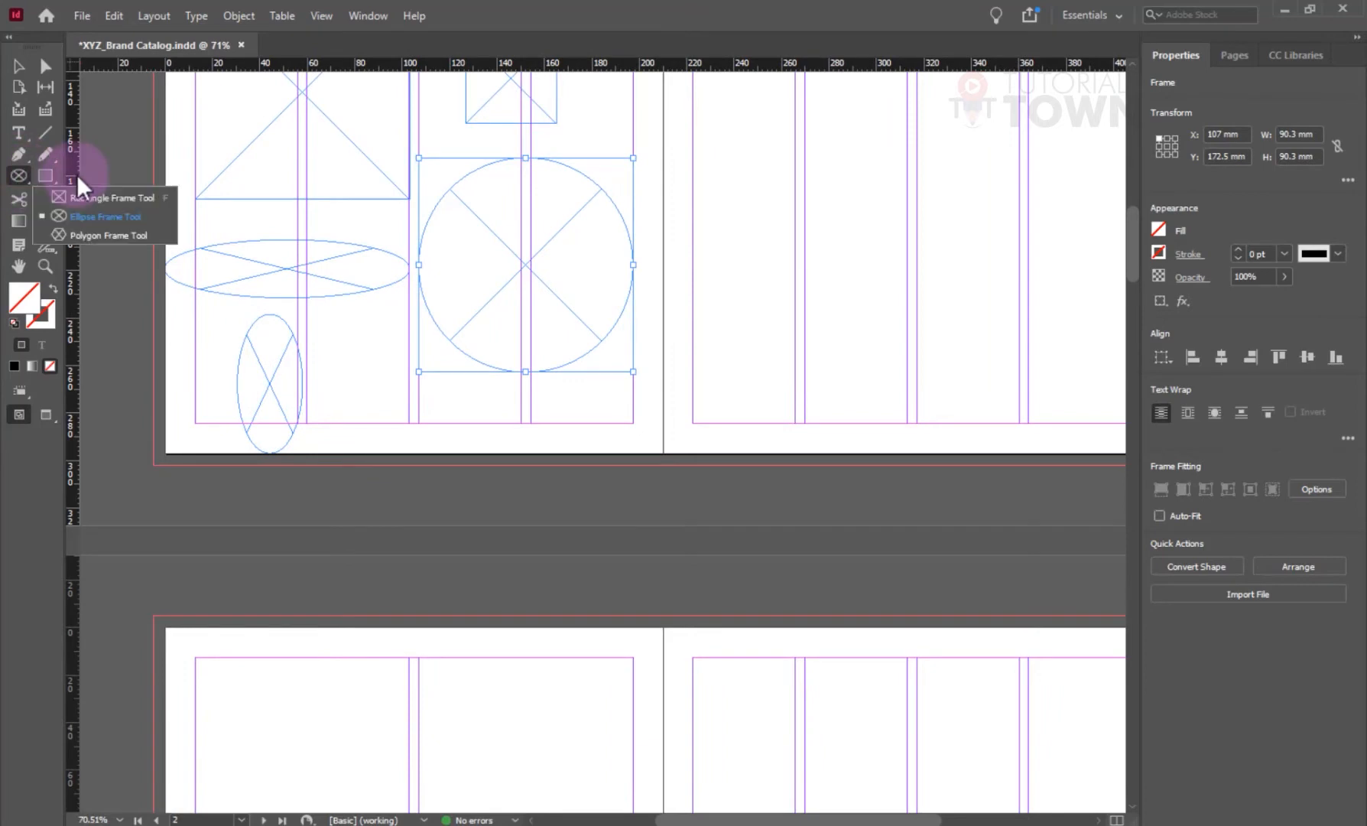
pyautogui.click(90, 237)
pyautogui.moveTo(638, 268); pyautogui.dragTo(257, 647)
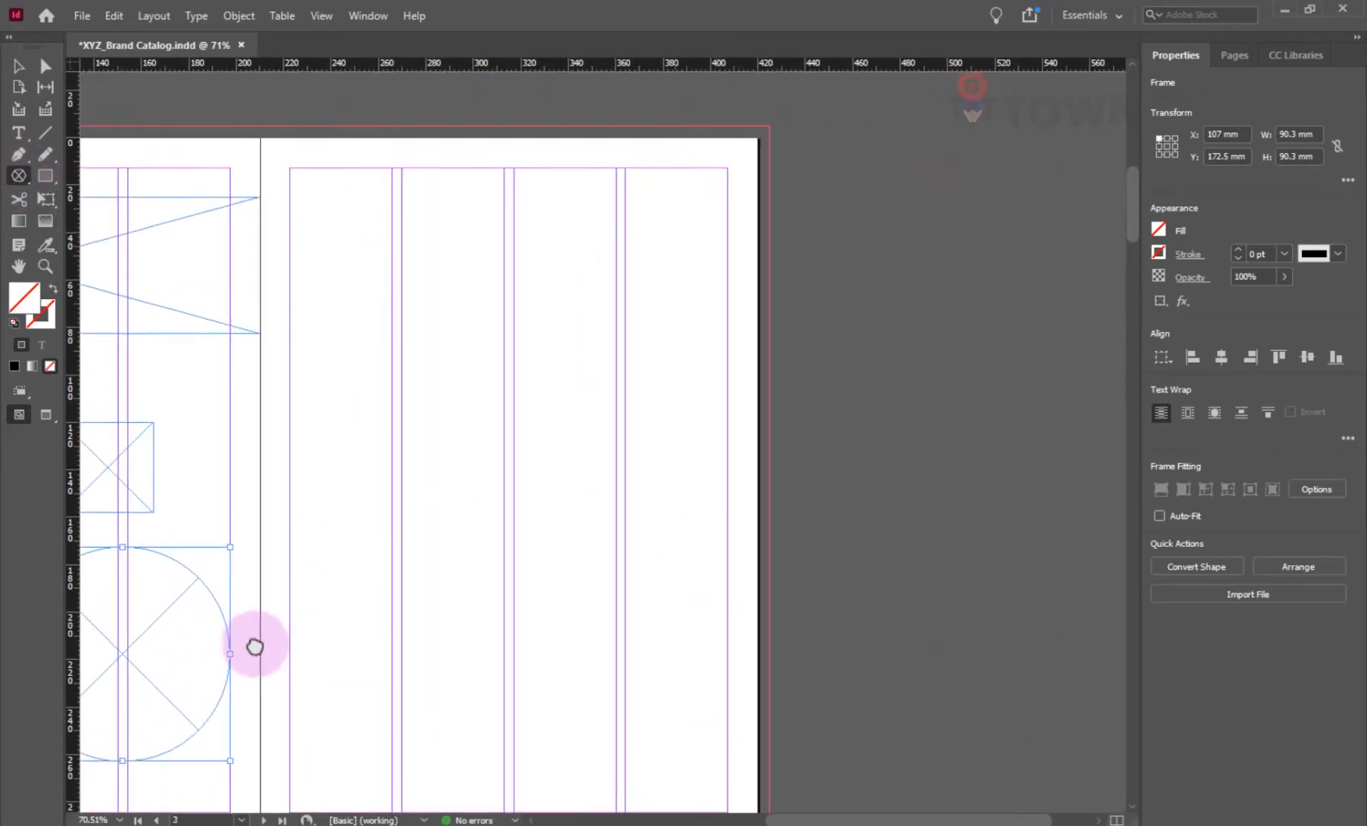
pyautogui.moveTo(313, 173); pyautogui.dragTo(504, 441)
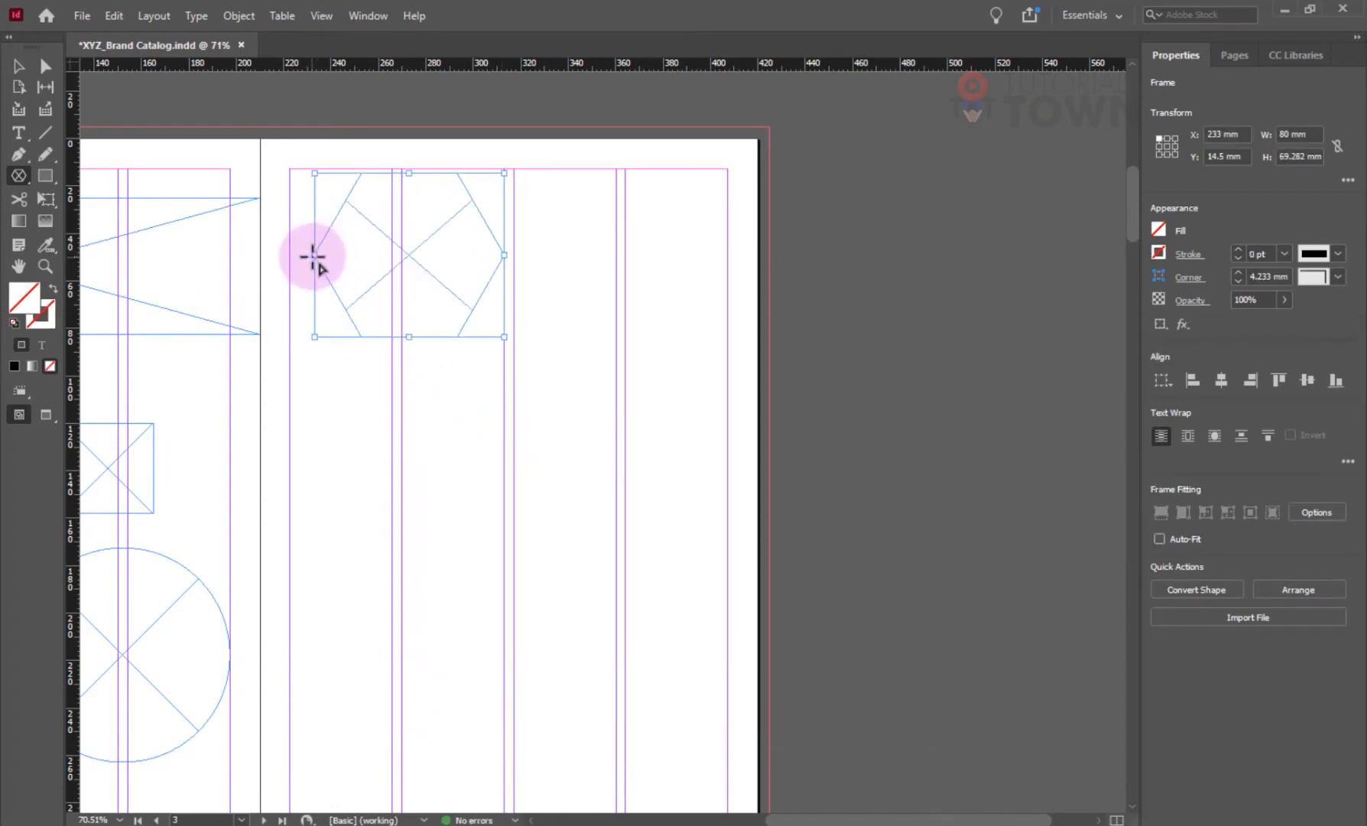
pyautogui.moveTo(313, 257); pyautogui.dragTo(290, 257)
pyautogui.hotkey('ctrl', 'z')
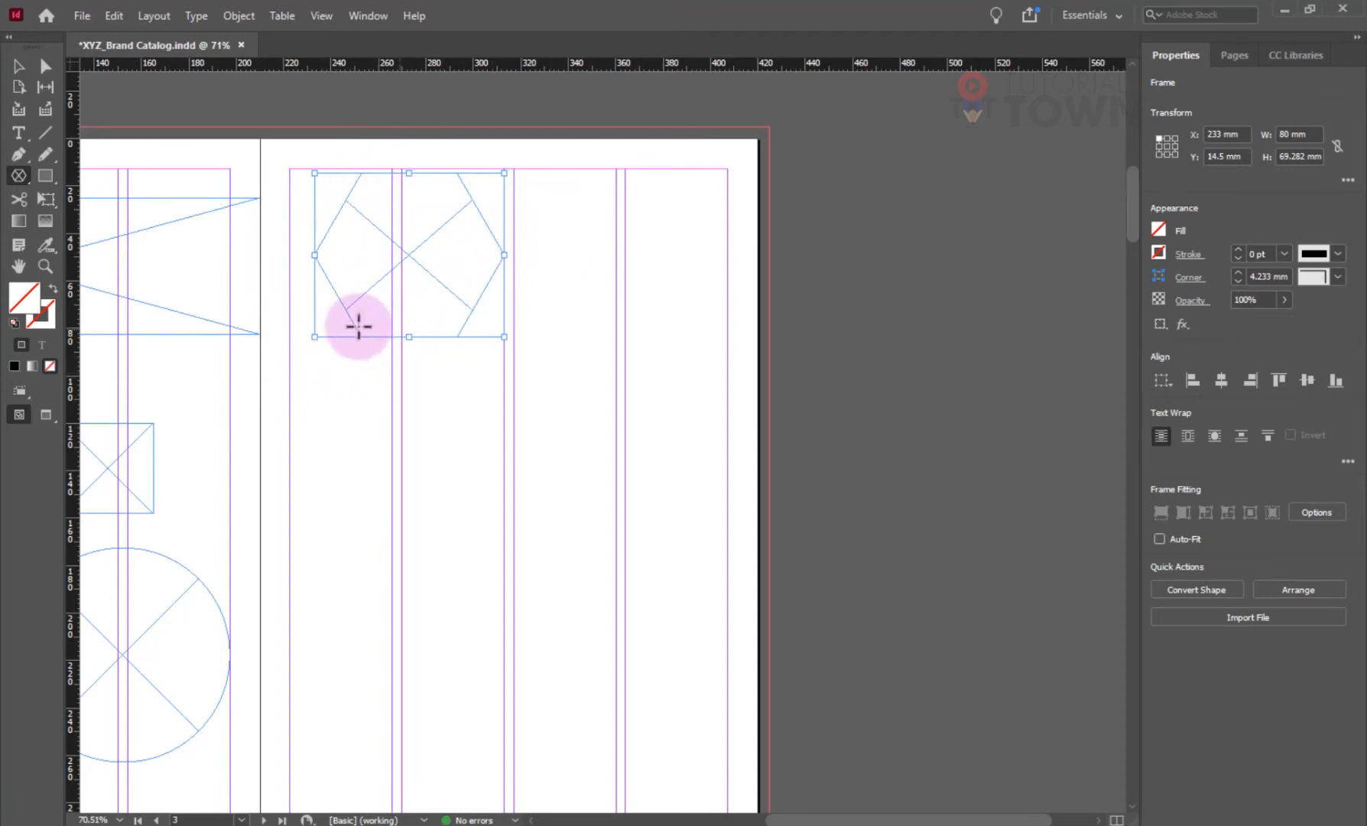
# - Create a three-sided polygon frame 80 mm wide by 69.282 mm high on page 3 and move it up close beneath the hexagon
pyautogui.scroll(-2, 381, 344)
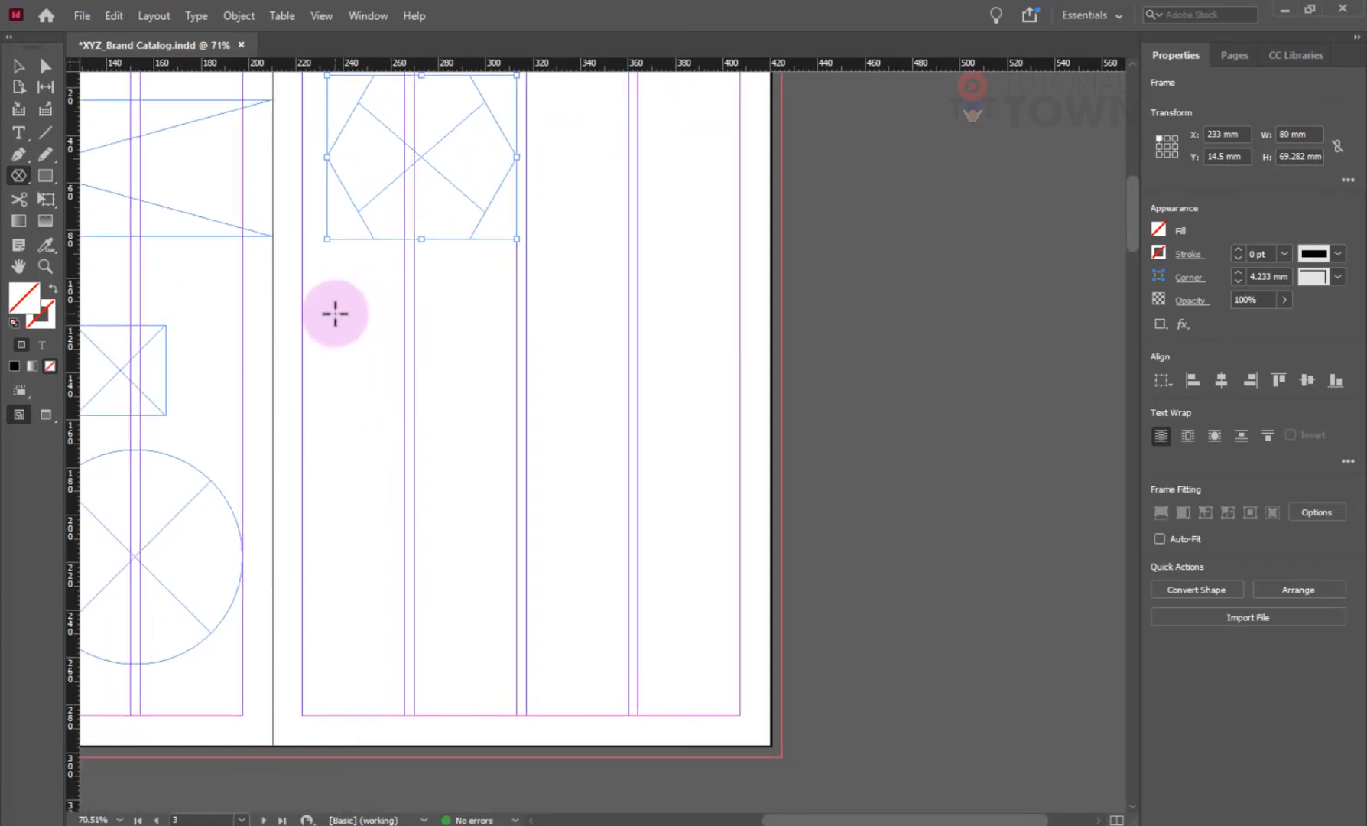
pyautogui.click(334, 313)
pyautogui.moveTo(624, 306); pyautogui.dragTo(460, 380)
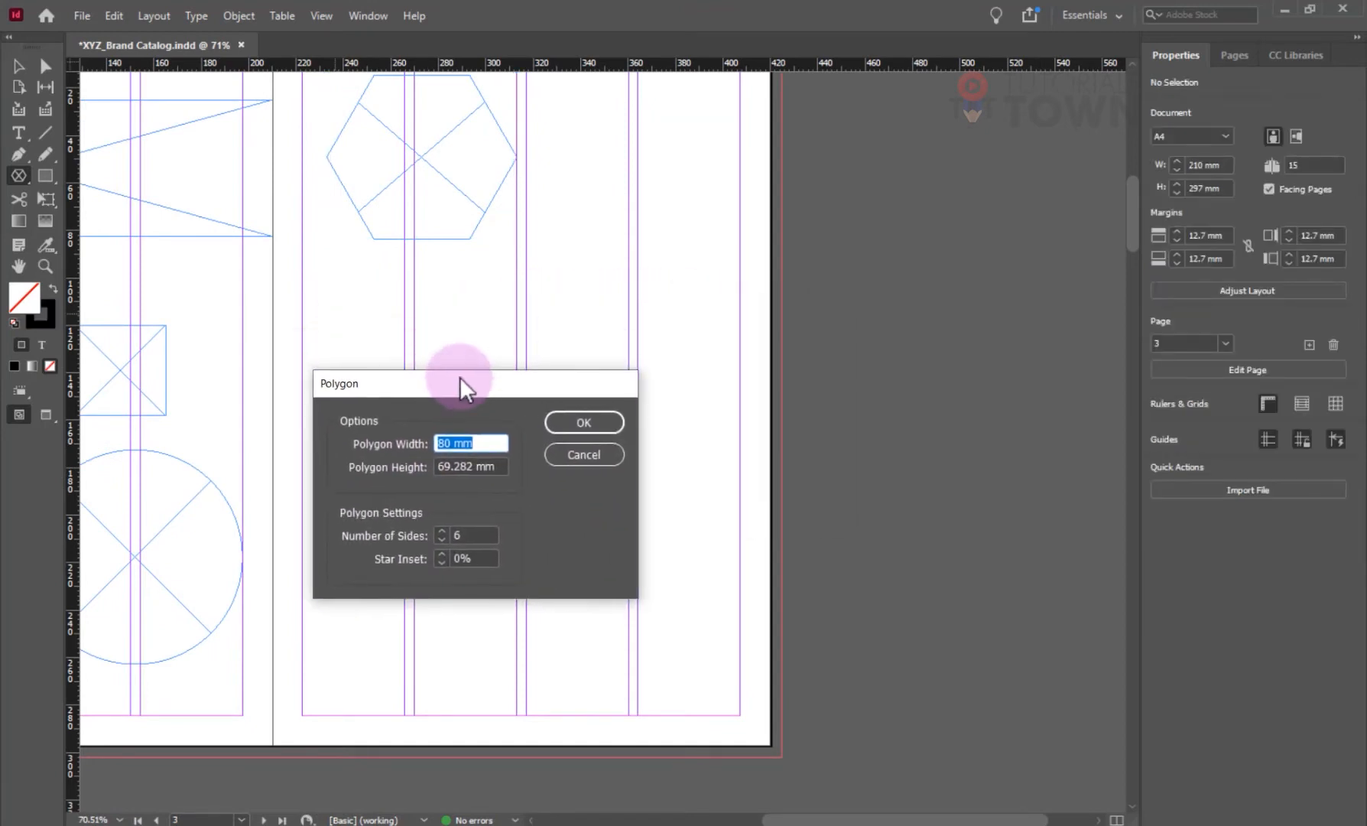
pyautogui.doubleClick(468, 535)
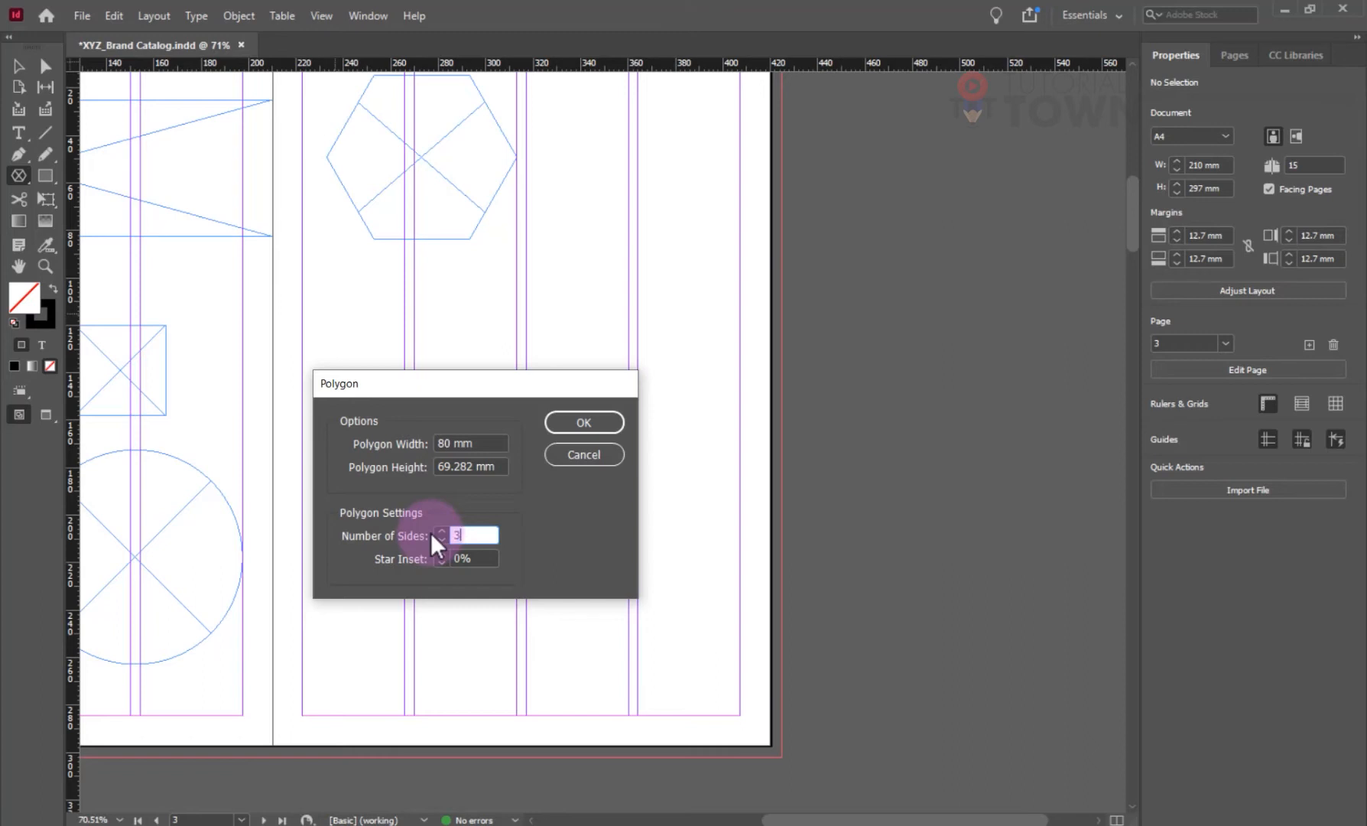
pyautogui.write('3')
pyautogui.press('Return')
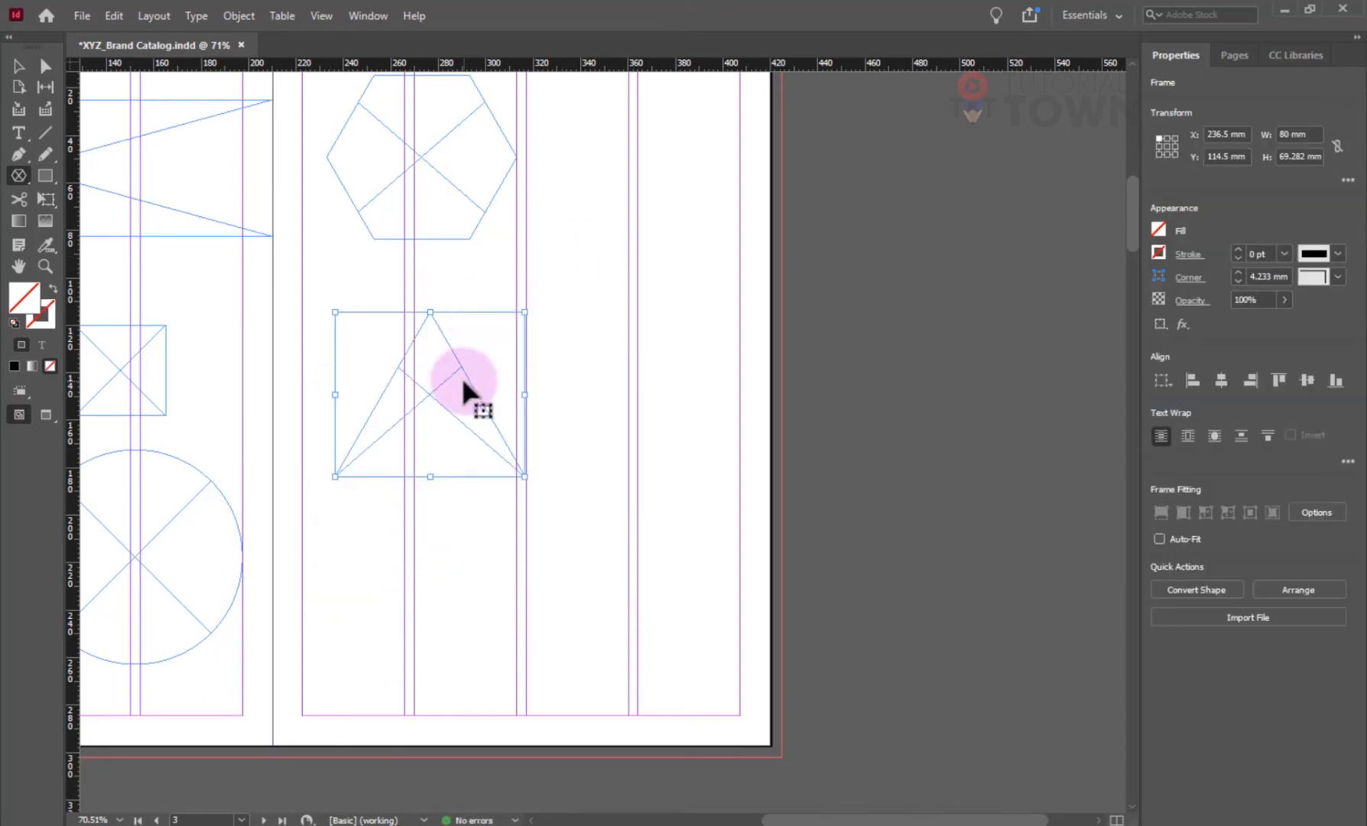
pyautogui.moveTo(441, 403); pyautogui.dragTo(416, 363)
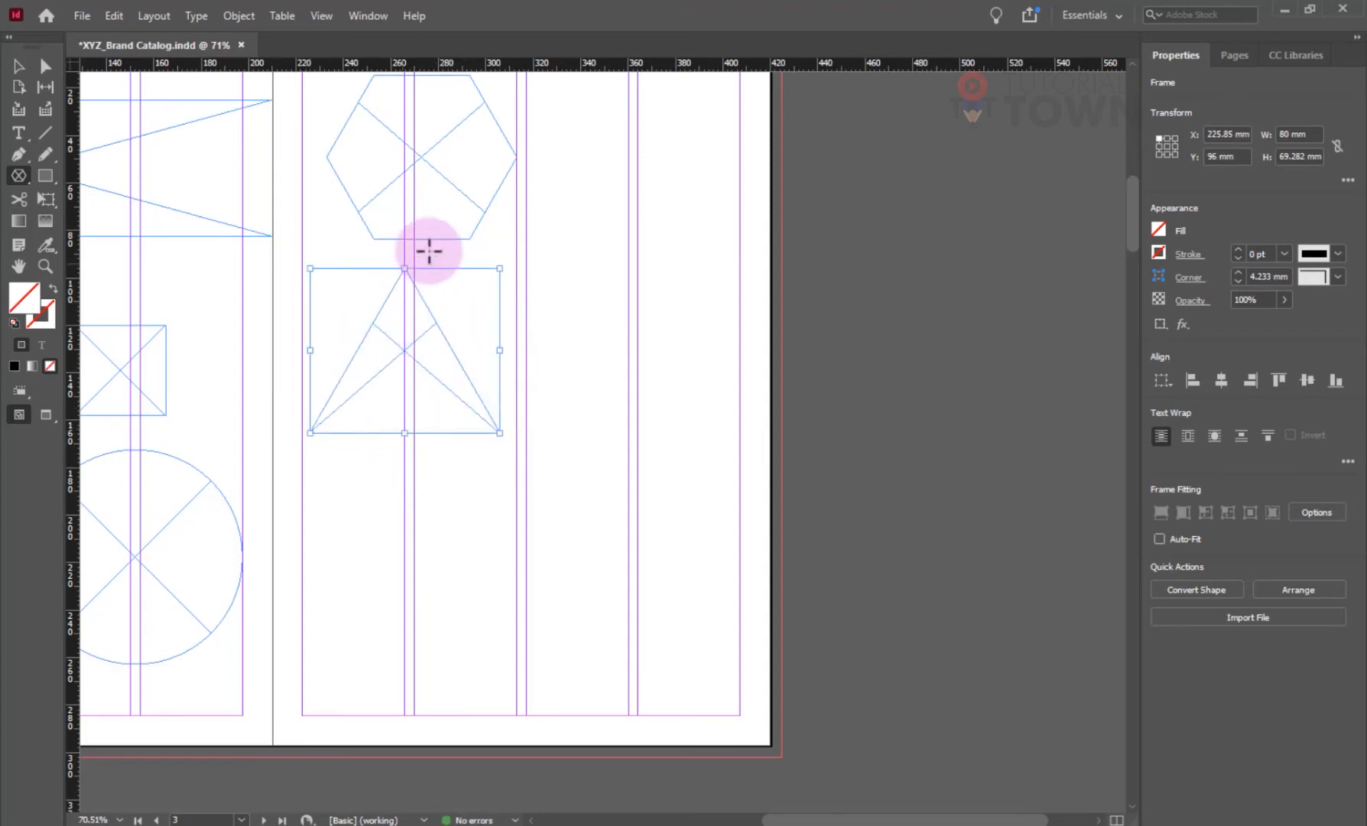
# - Create a three-pointed star frame with the Polygon Frame Tool below the triangle, 80 mm wide by 69.282 mm high with a star inset
pyautogui.rightClick(24, 173)
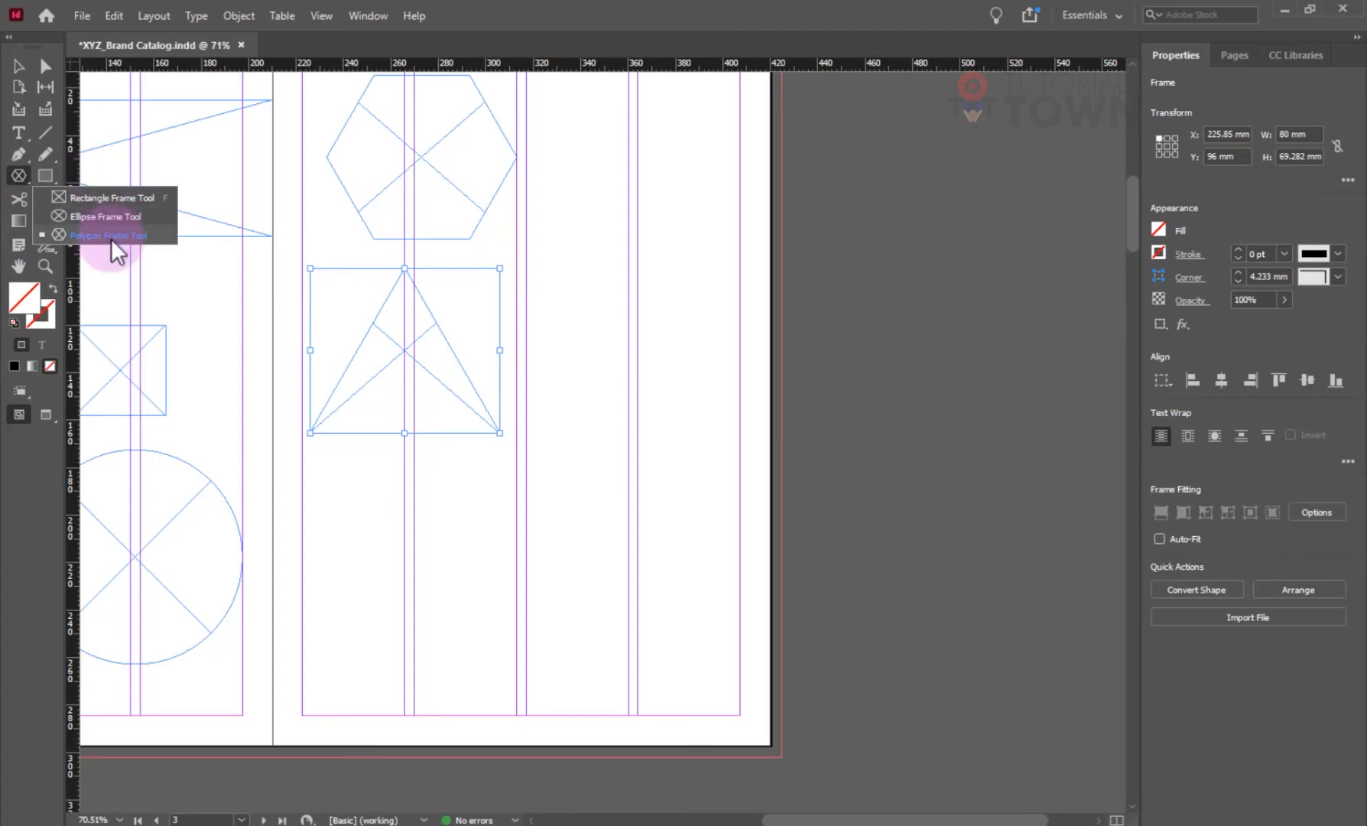
pyautogui.click(17, 175)
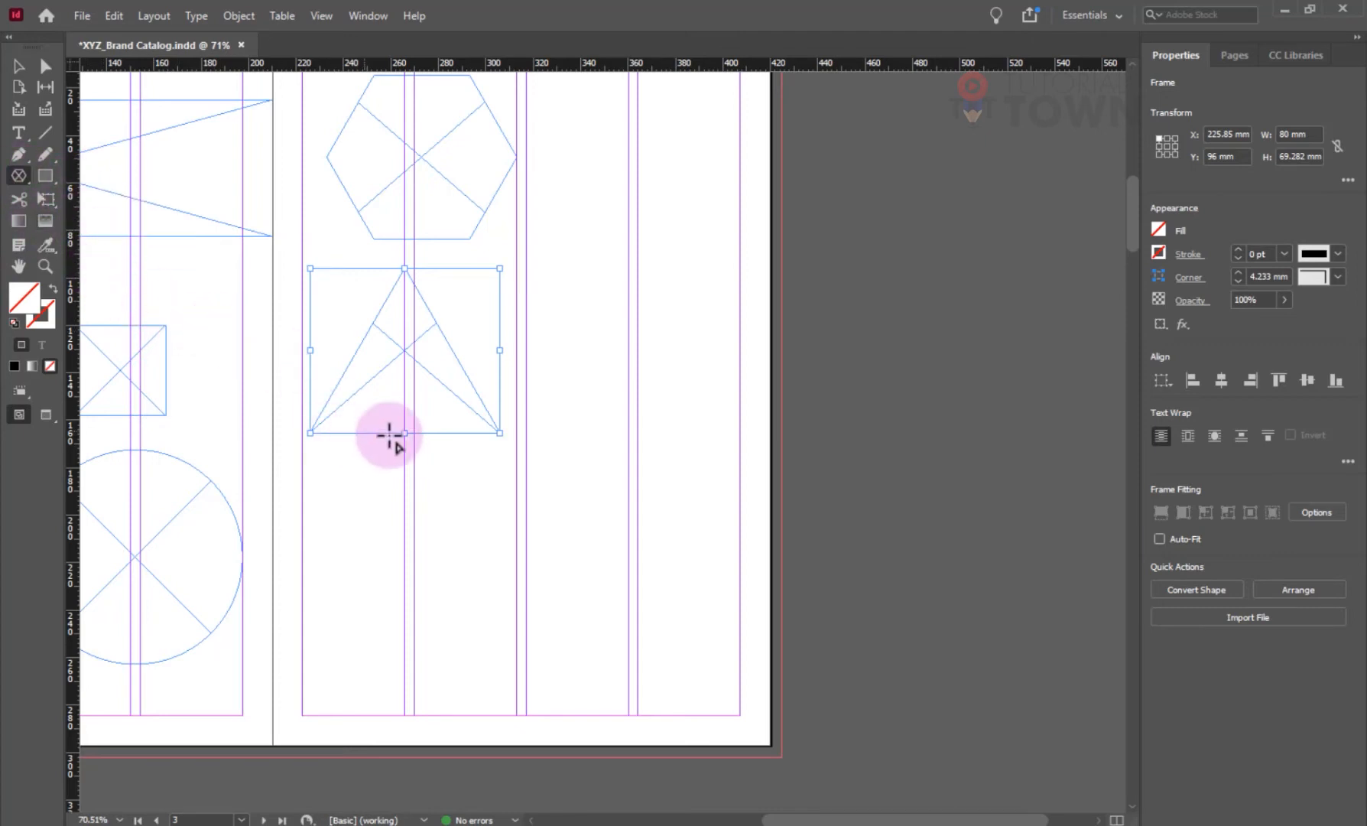
pyautogui.click(380, 559)
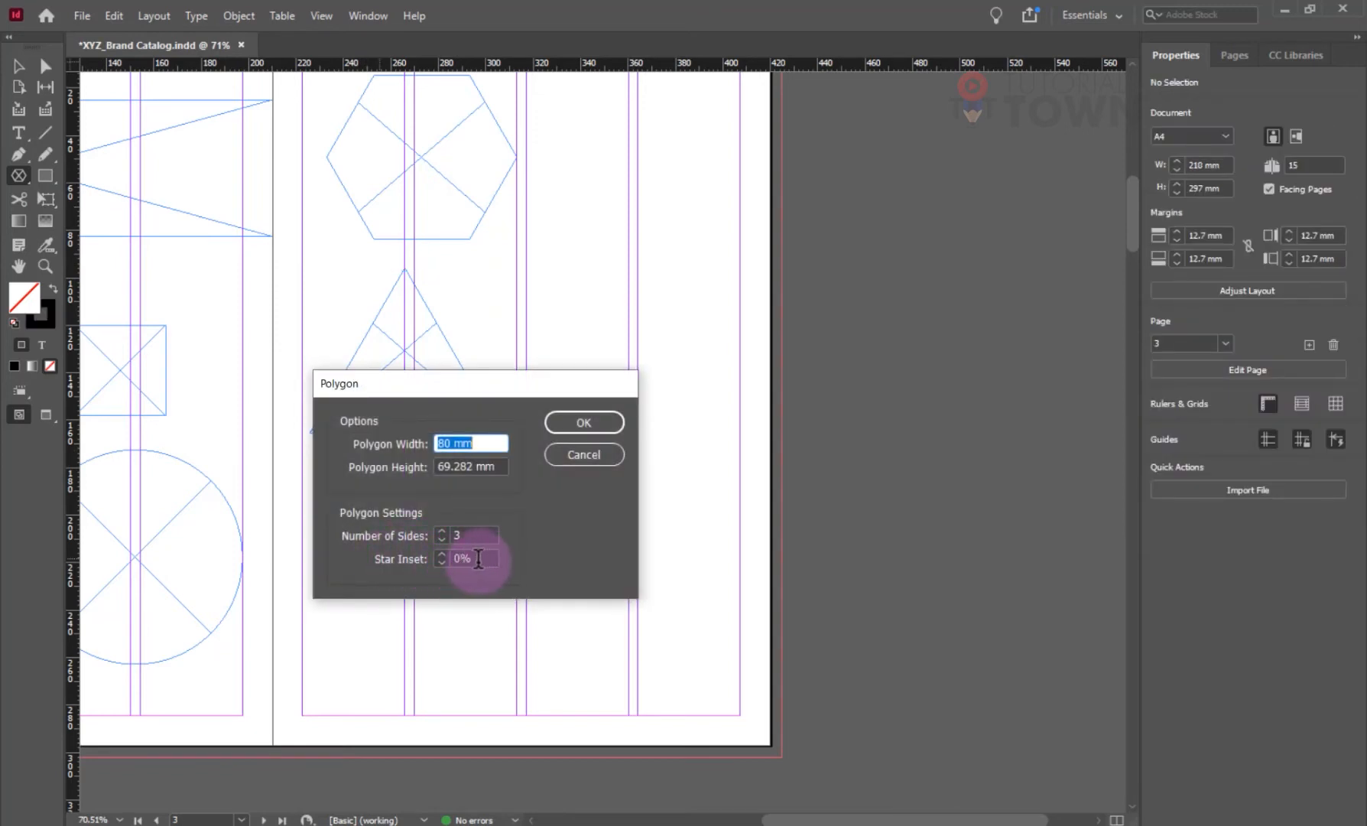
pyautogui.moveTo(416, 381); pyautogui.dragTo(352, 240)
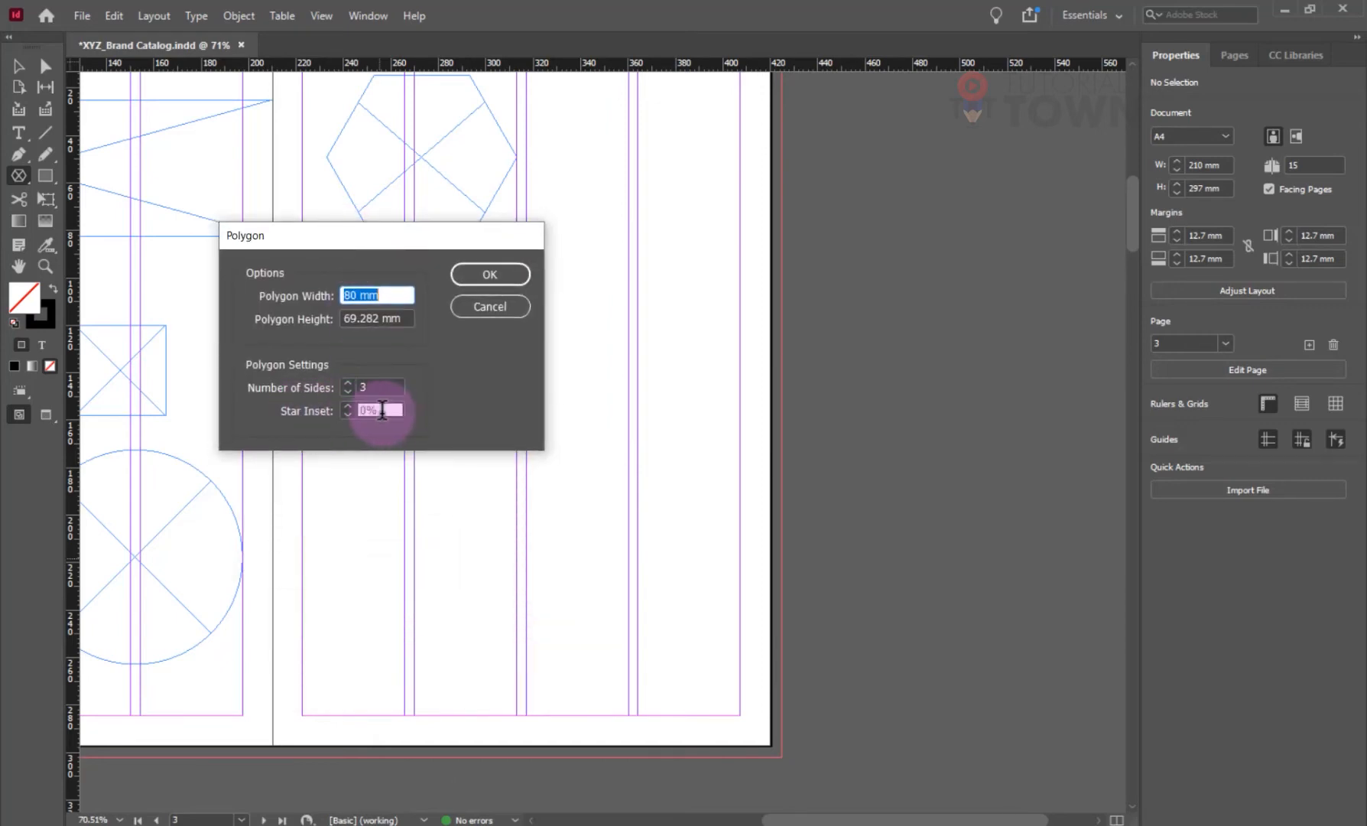
pyautogui.moveTo(382, 411); pyautogui.dragTo(346, 417)
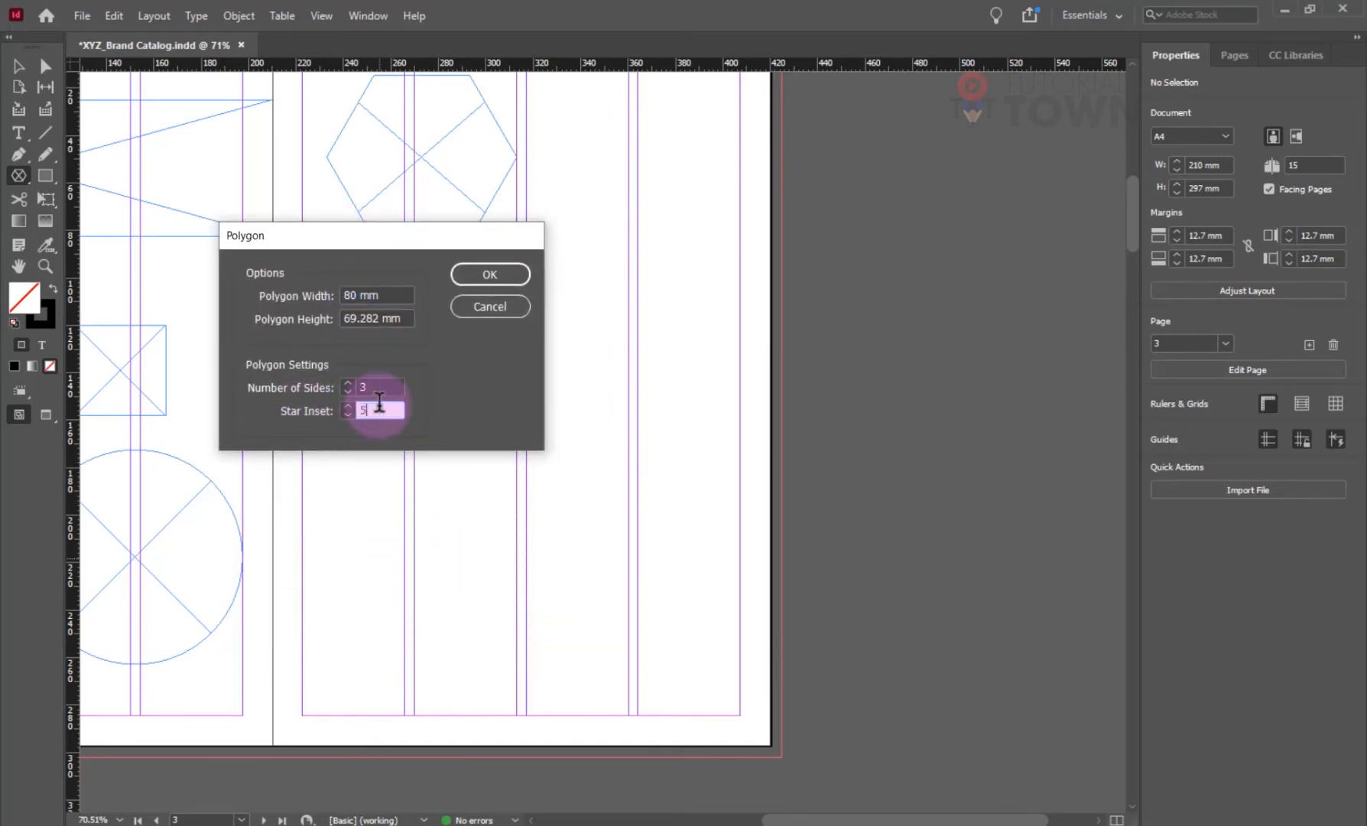
pyautogui.press('Return')
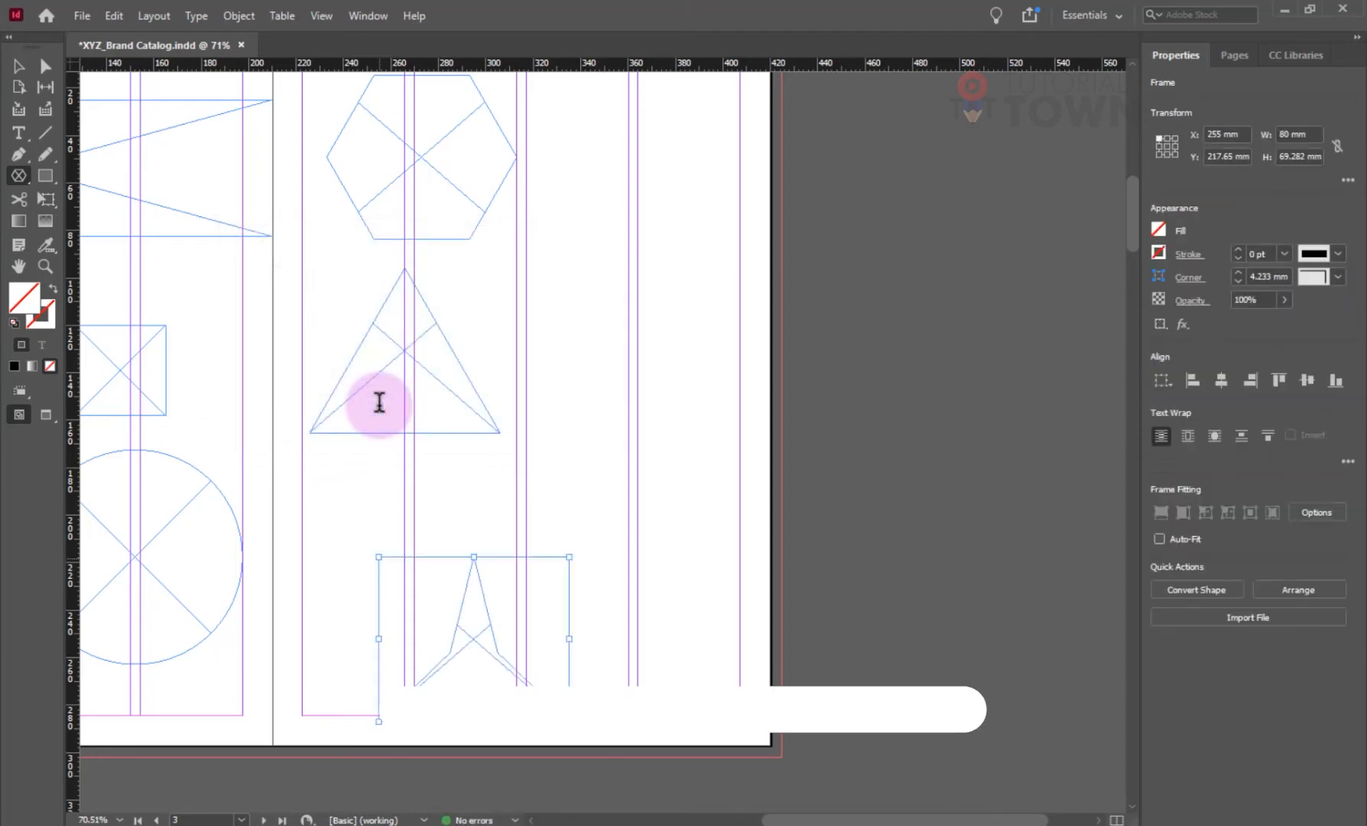
# - Create a five-pointed star frame 80 mm wide by 69.282 mm high with a 50% star inset, and move it to X 315 mm beside the triangle
pyautogui.click(587, 392)
pyautogui.moveTo(377, 387); pyautogui.dragTo(323, 387)
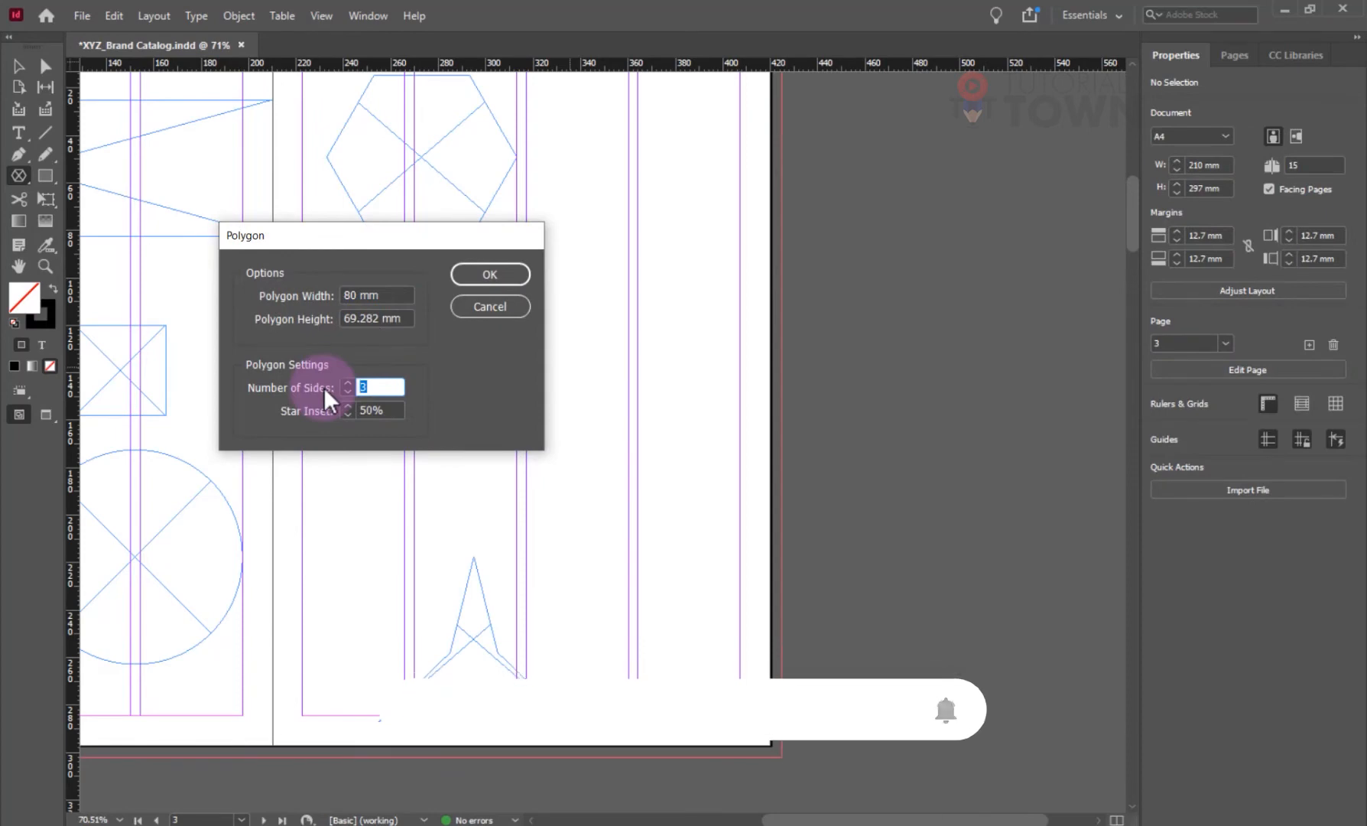
pyautogui.write('5')
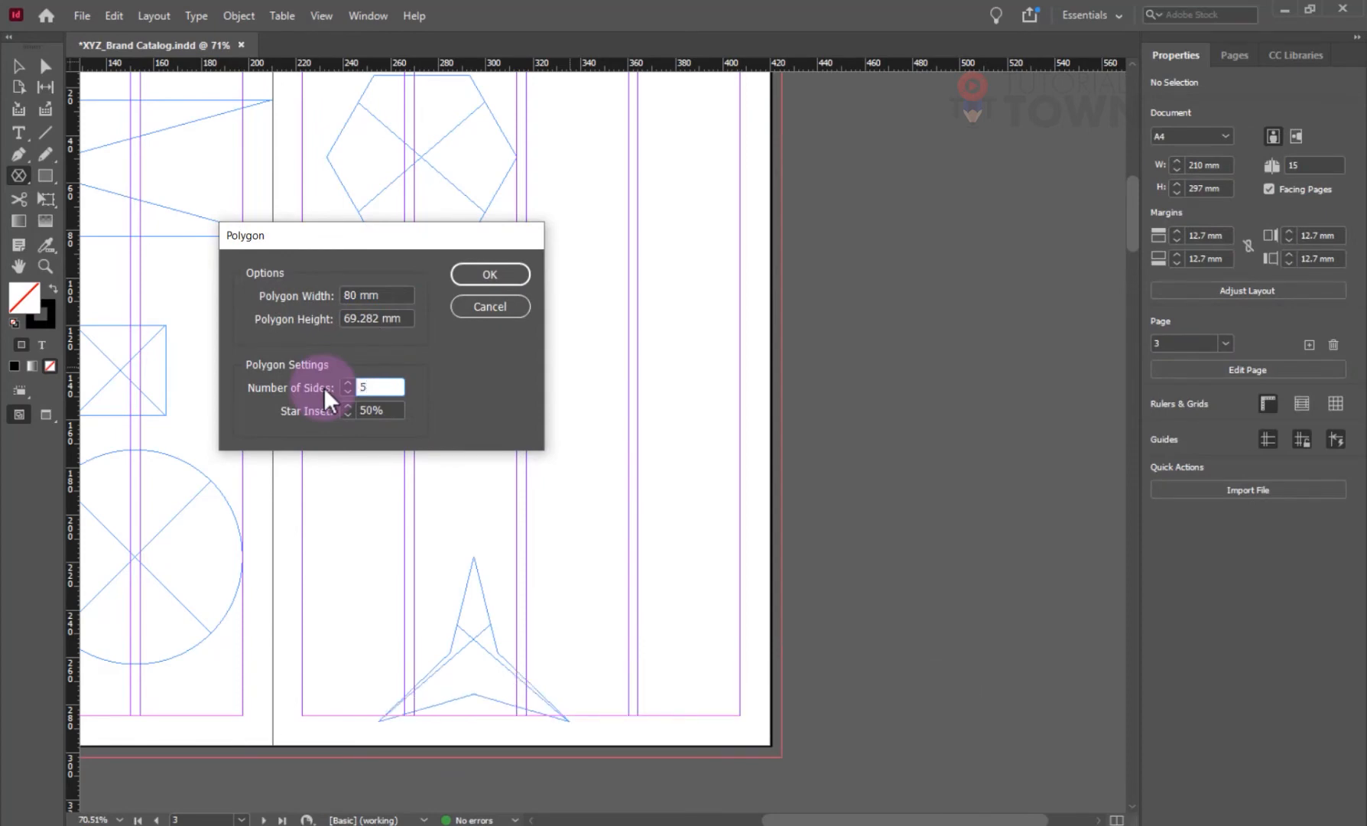
pyautogui.press('Return')
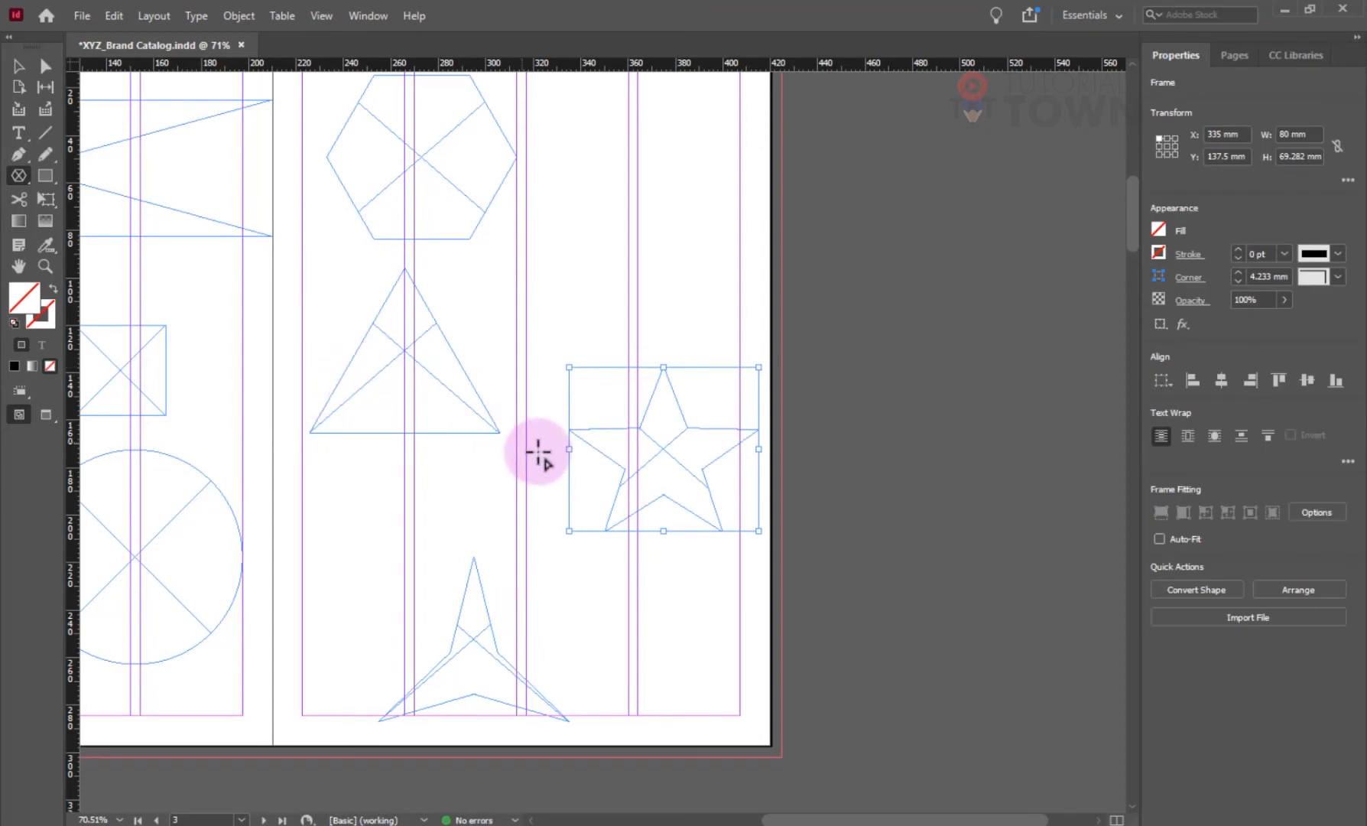
pyautogui.moveTo(666, 459); pyautogui.dragTo(617, 460)
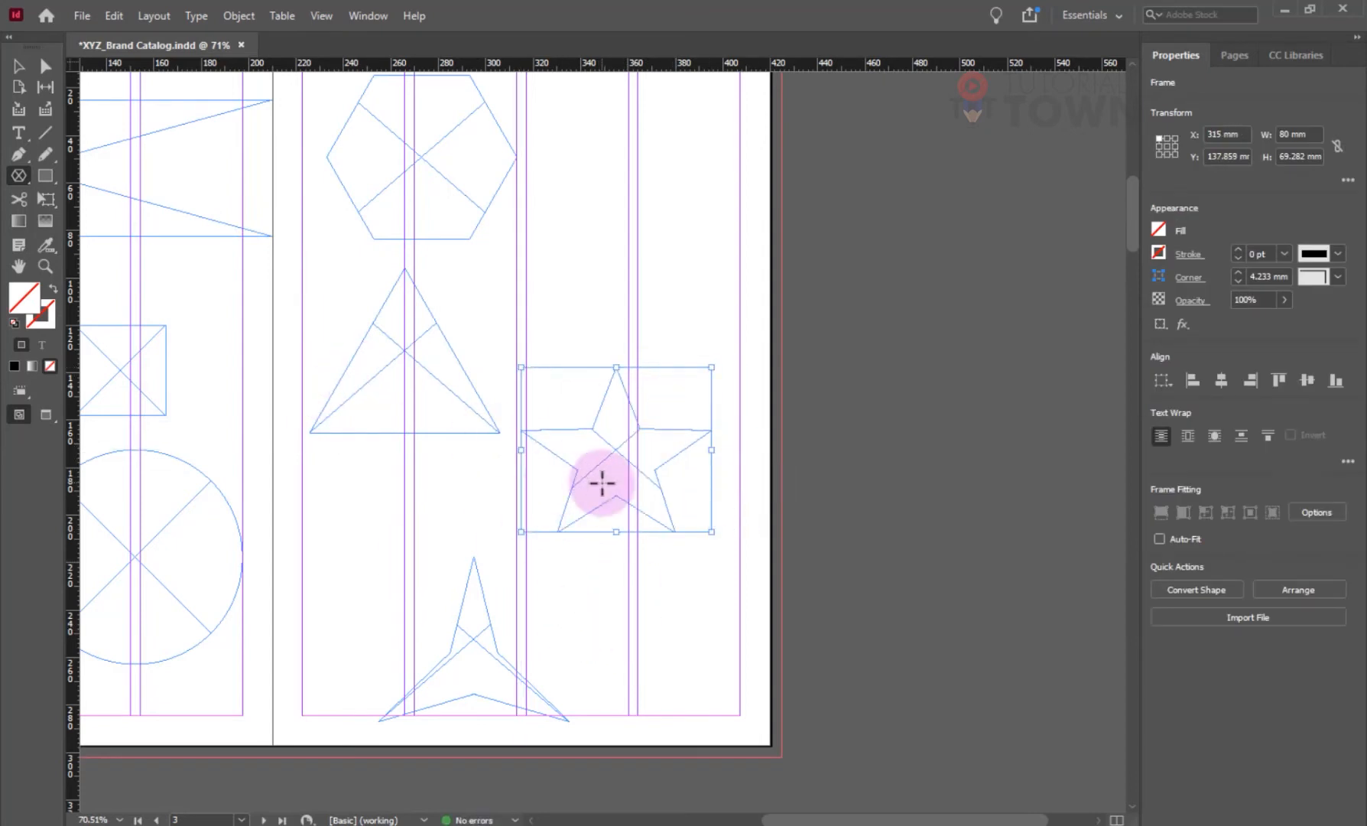
# - Move the large square frame on page 2 up slightly to Y 96 mm
pyautogui.moveTo(360, 428); pyautogui.dragTo(500, 499)
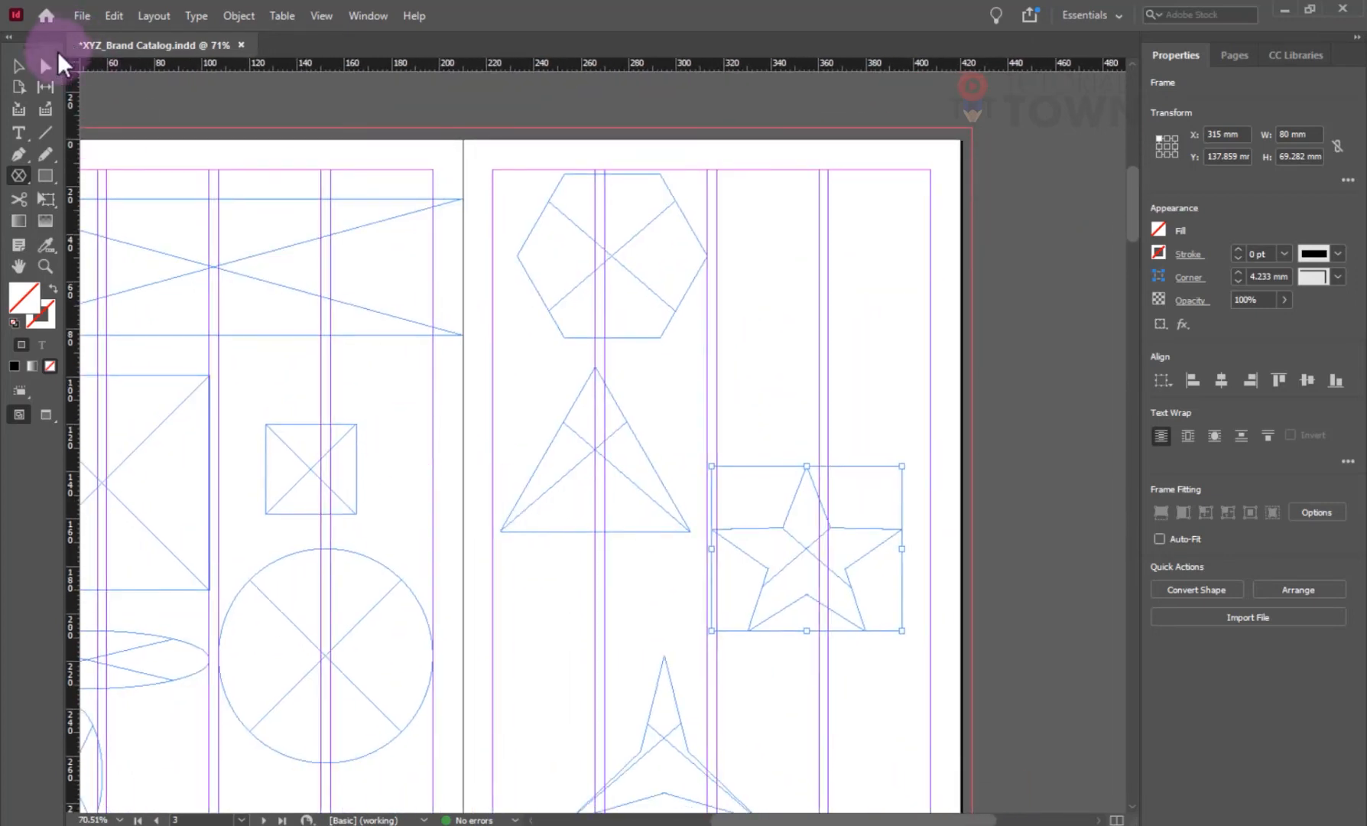
pyautogui.click(44, 67)
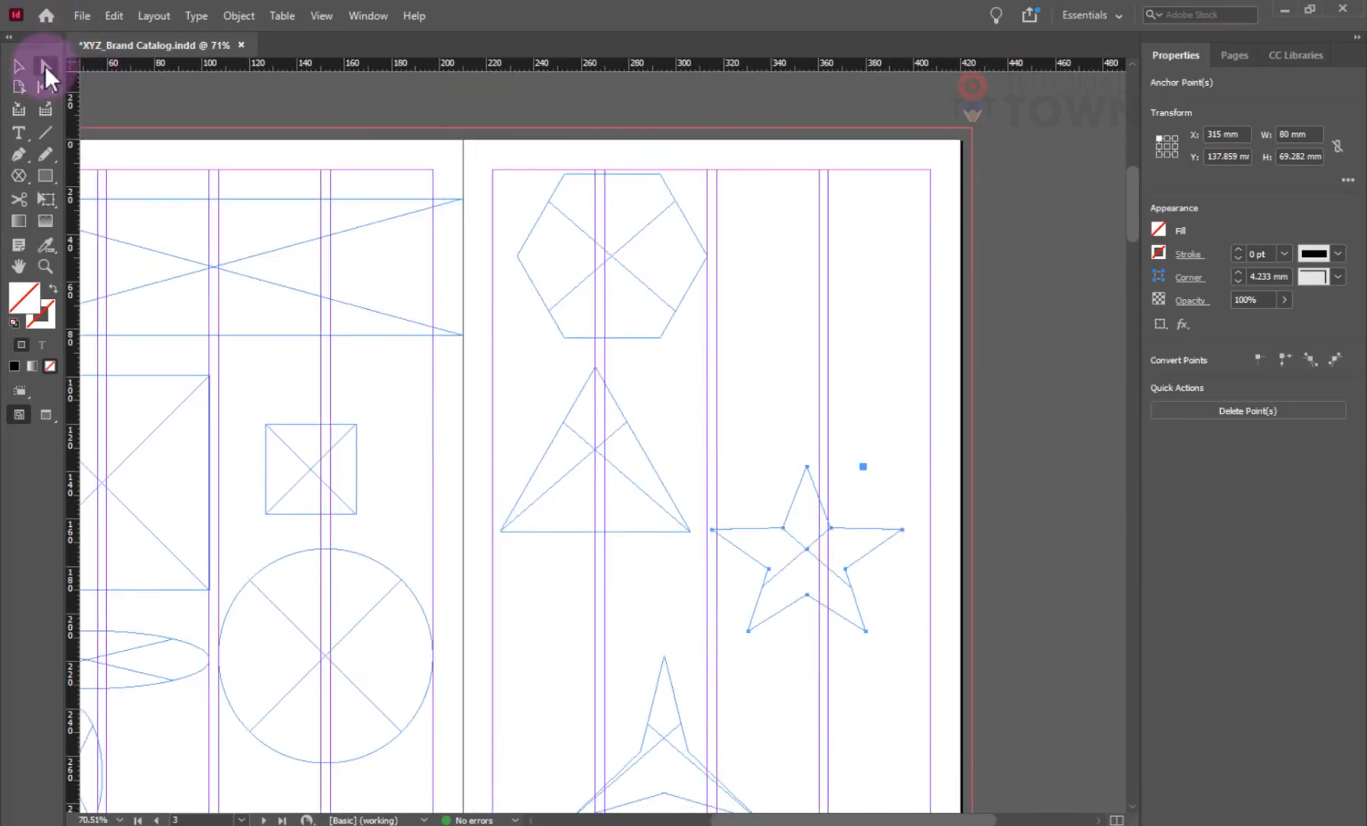
pyautogui.click(20, 65)
pyautogui.moveTo(178, 308); pyautogui.dragTo(309, 271)
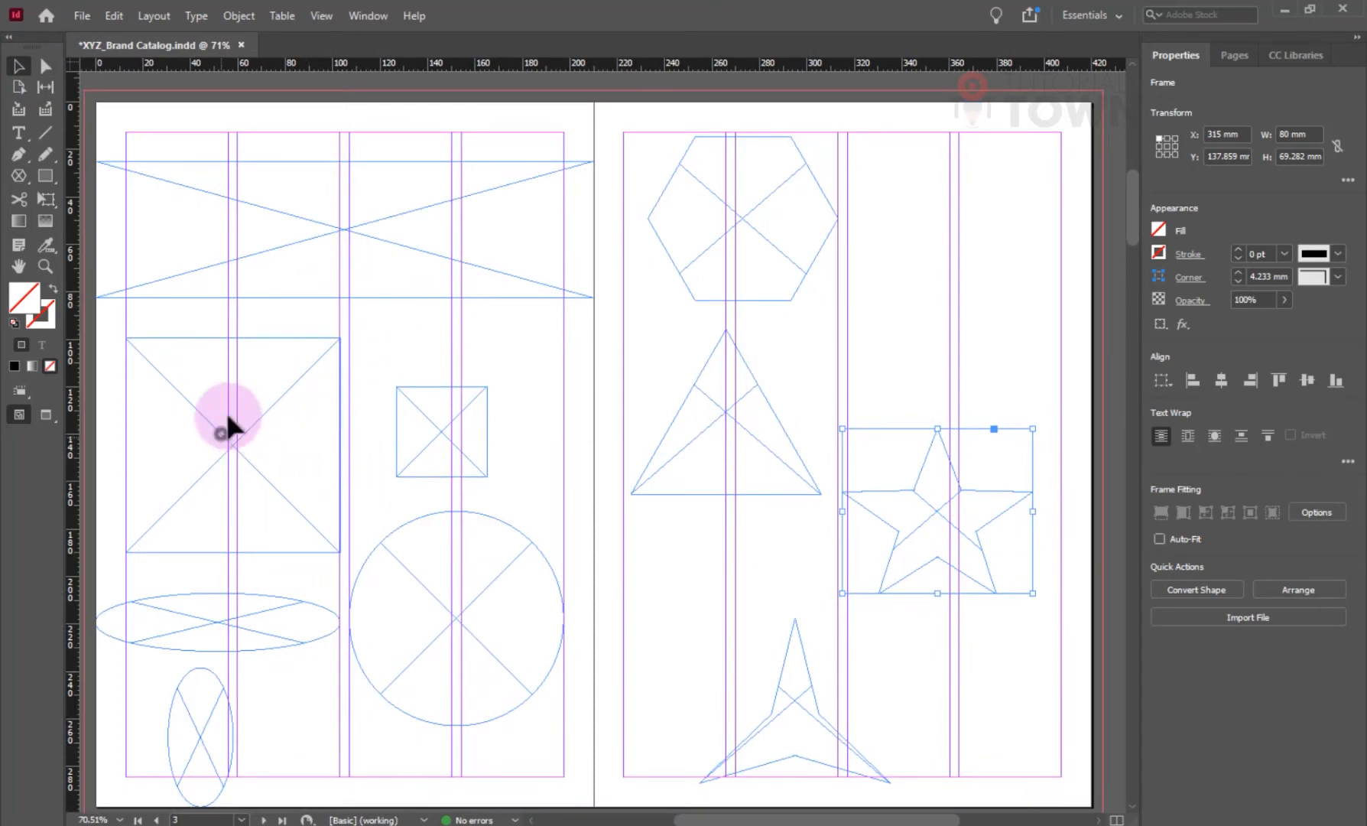
pyautogui.moveTo(225, 427)
pyautogui.mouseDown()
pyautogui.moveTo(280, 394)
pyautogui.moveTo(221, 426)
pyautogui.moveTo(227, 442)
pyautogui.moveTo(219, 426)
pyautogui.mouseUp()
# - Reshape the small square frame into a kite by moving its upper-right corner to X 194, Y 96 mm and its lower-left corner to X 107, Y 170 mm
pyautogui.click(45, 67)
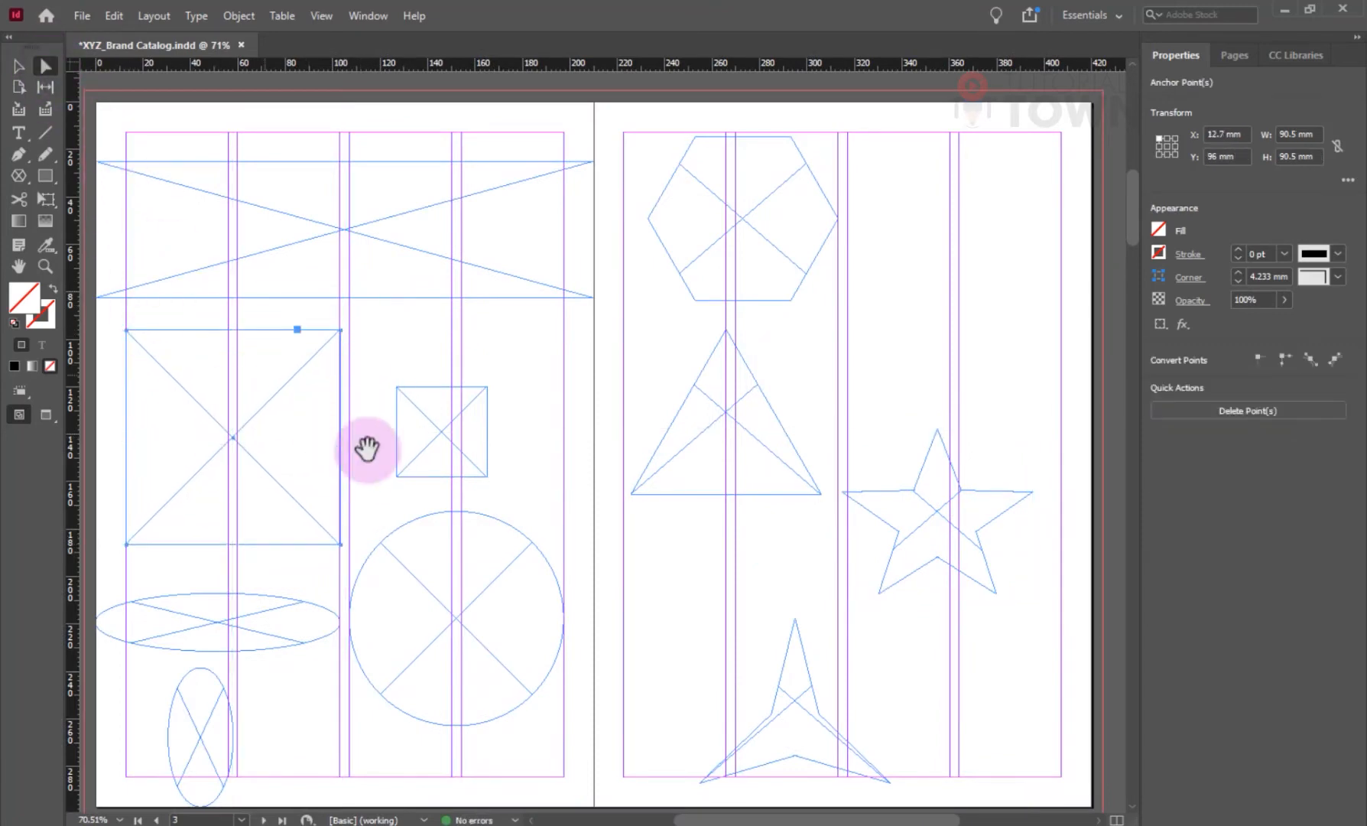
pyautogui.moveTo(454, 490); pyautogui.dragTo(336, 407)
pyautogui.moveTo(383, 278); pyautogui.dragTo(358, 310)
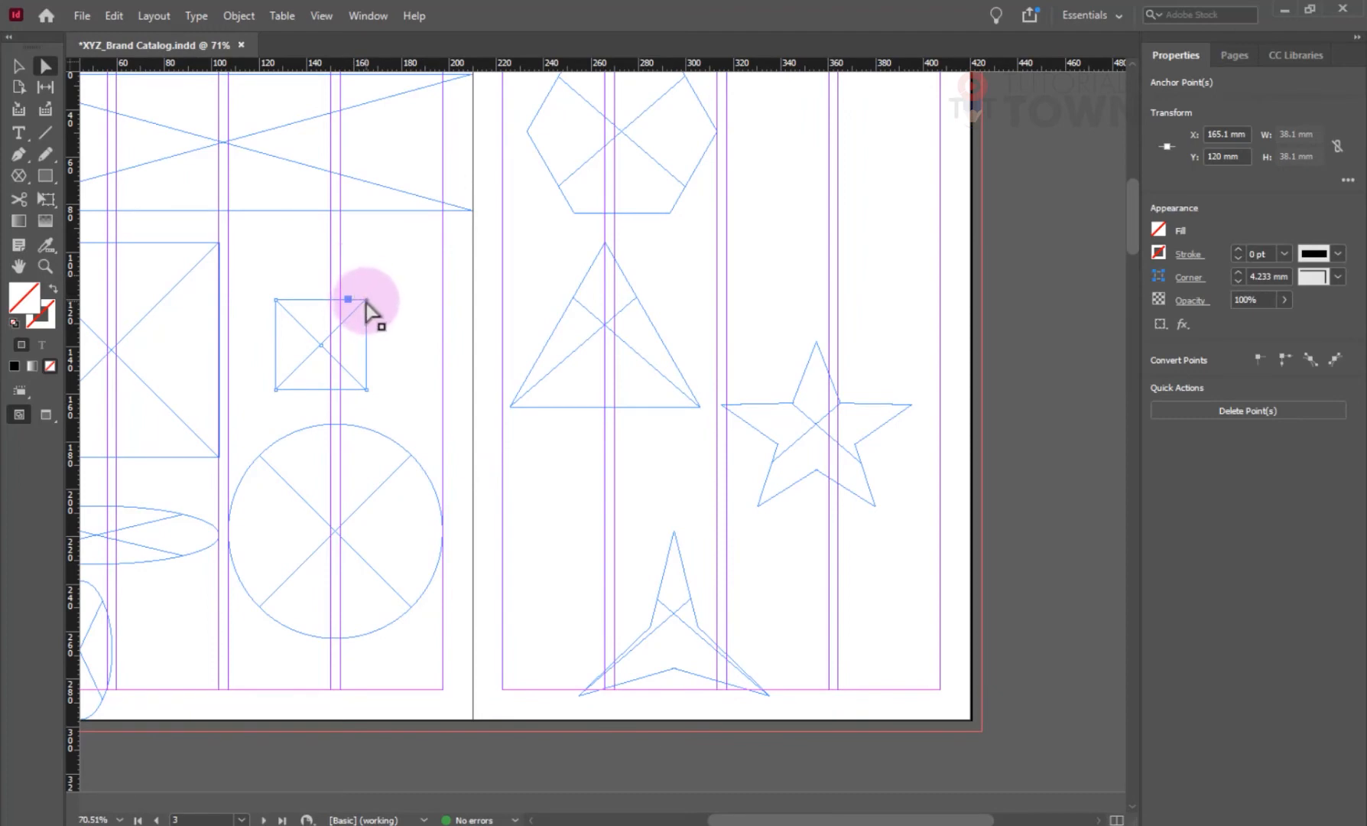
pyautogui.moveTo(366, 300); pyautogui.dragTo(435, 243)
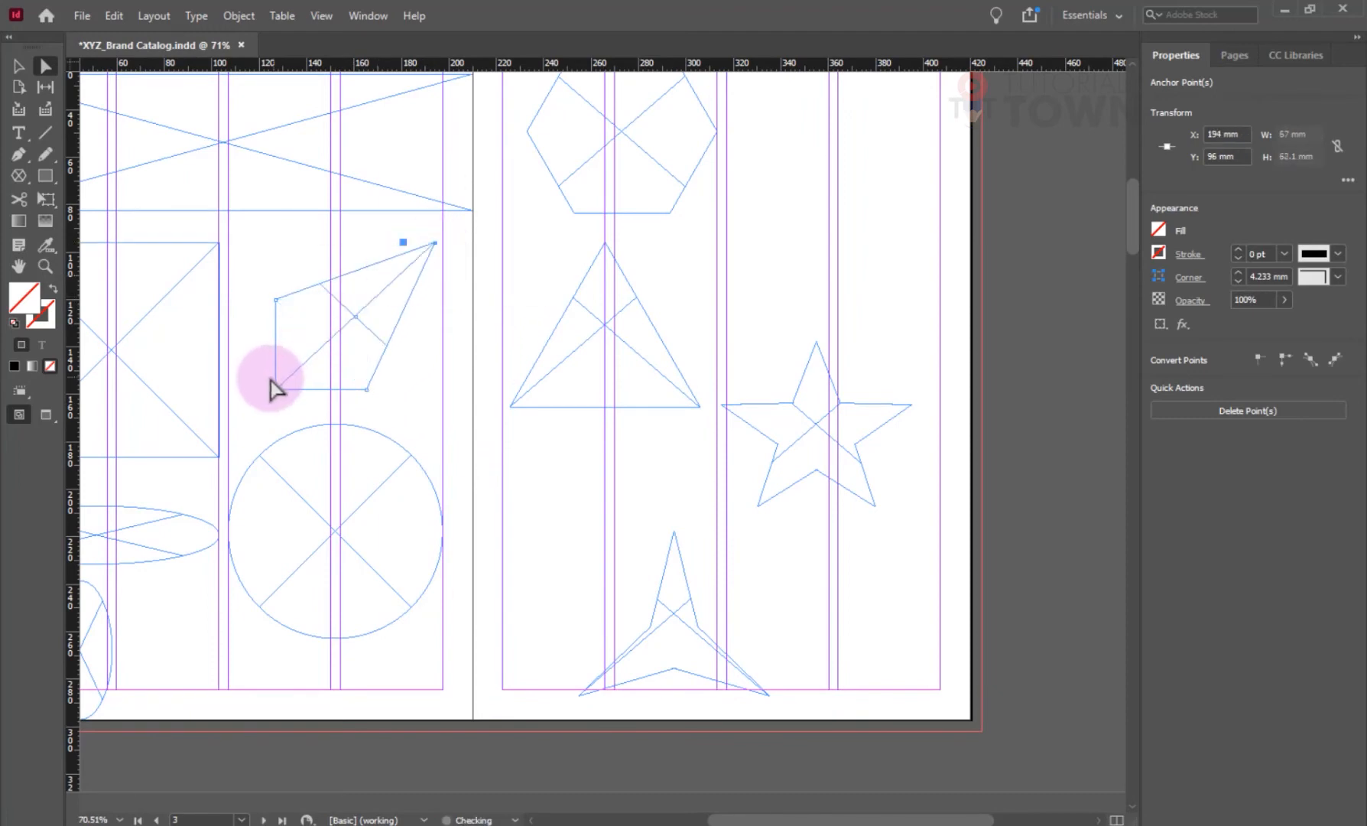
pyautogui.moveTo(275, 388); pyautogui.dragTo(237, 418)
# - Stretch the five-pointed star by raising its top point and lowering its two bottom points together, making it 111 mm high
pyautogui.moveTo(641, 318); pyautogui.dragTo(273, 417)
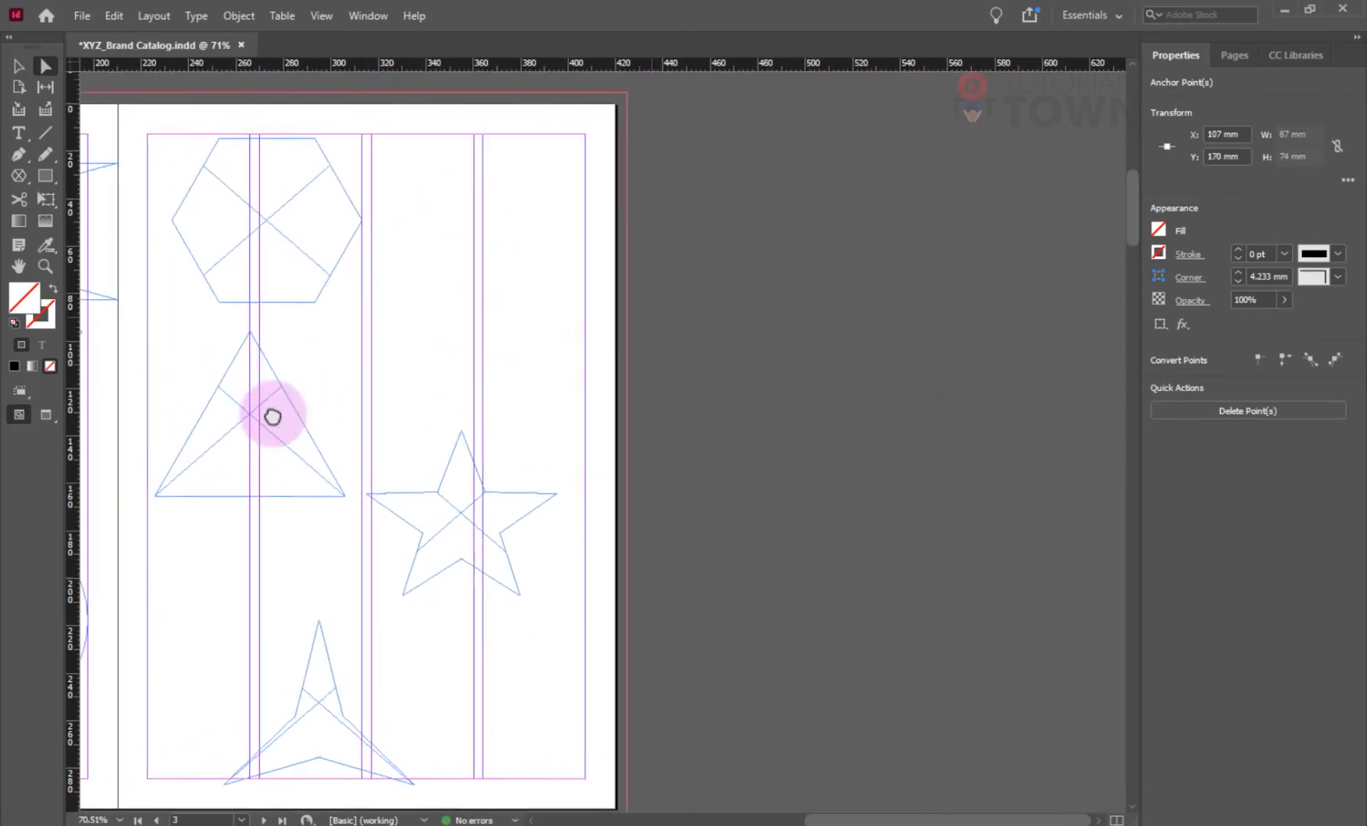
pyautogui.click(464, 437)
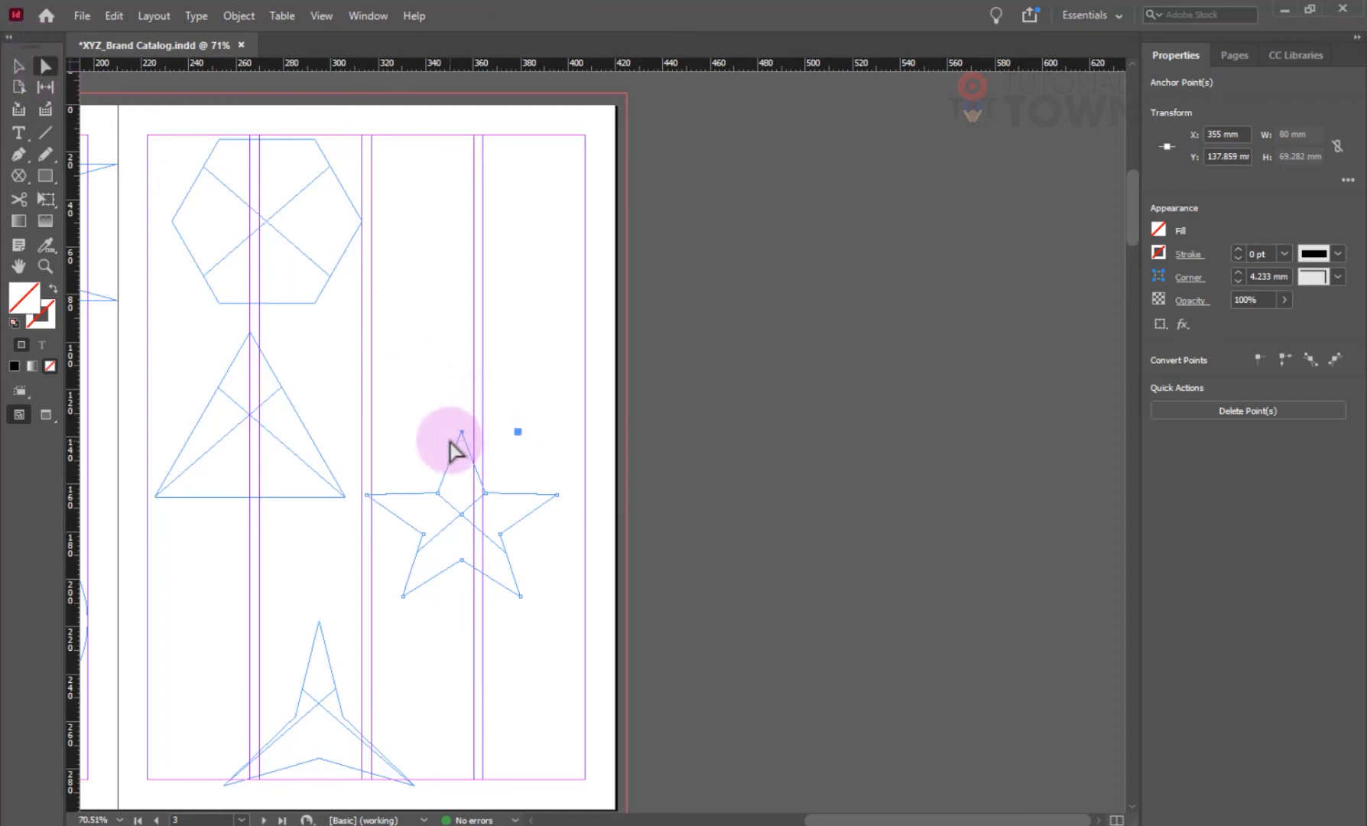
pyautogui.moveTo(462, 433); pyautogui.dragTo(462, 396)
pyautogui.moveTo(381, 584); pyautogui.dragTo(535, 658)
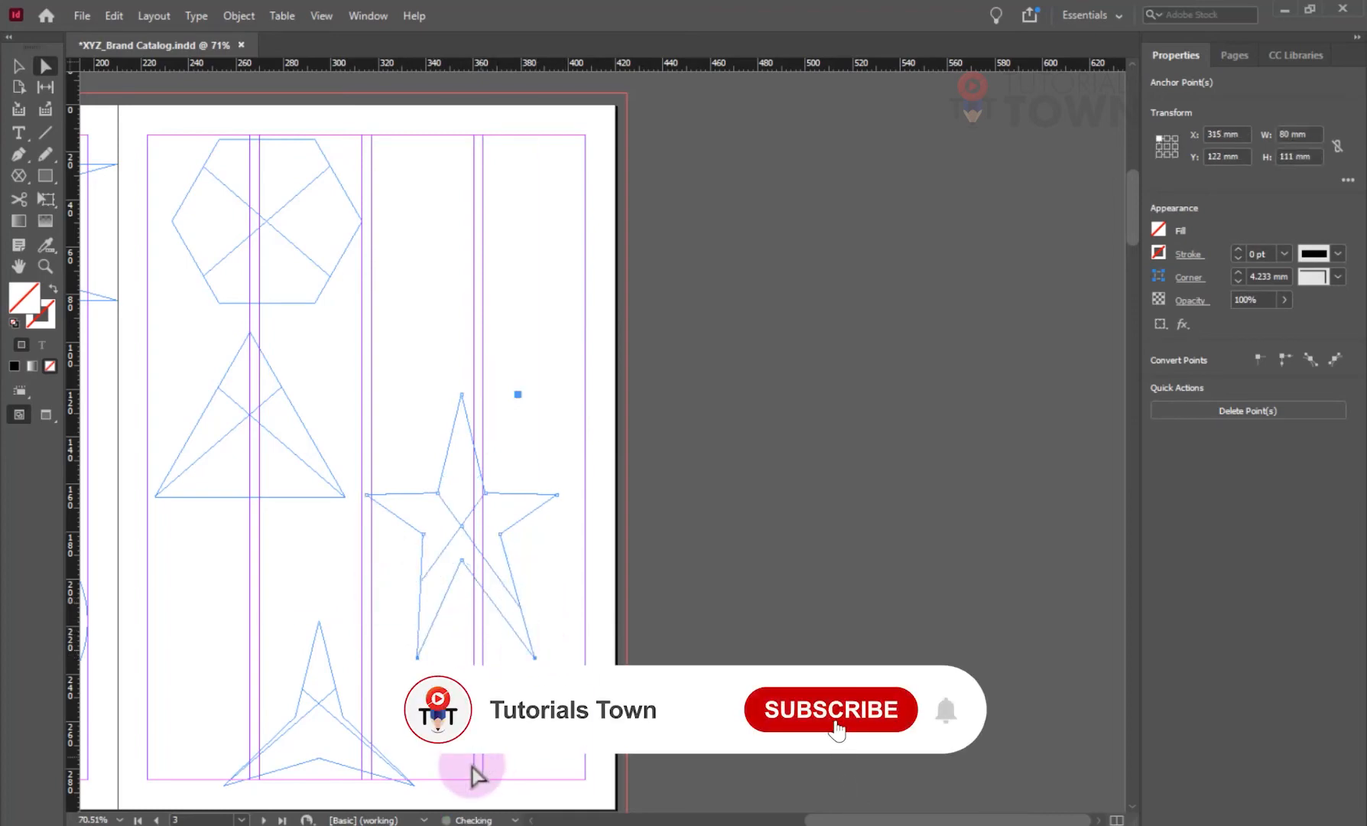
# - Move the three-pointed star frame close beneath the triangle and place a duplicate straight below it at X 220.5 mm, Y 224 mm
pyautogui.moveTo(293, 430); pyautogui.dragTo(175, 395)
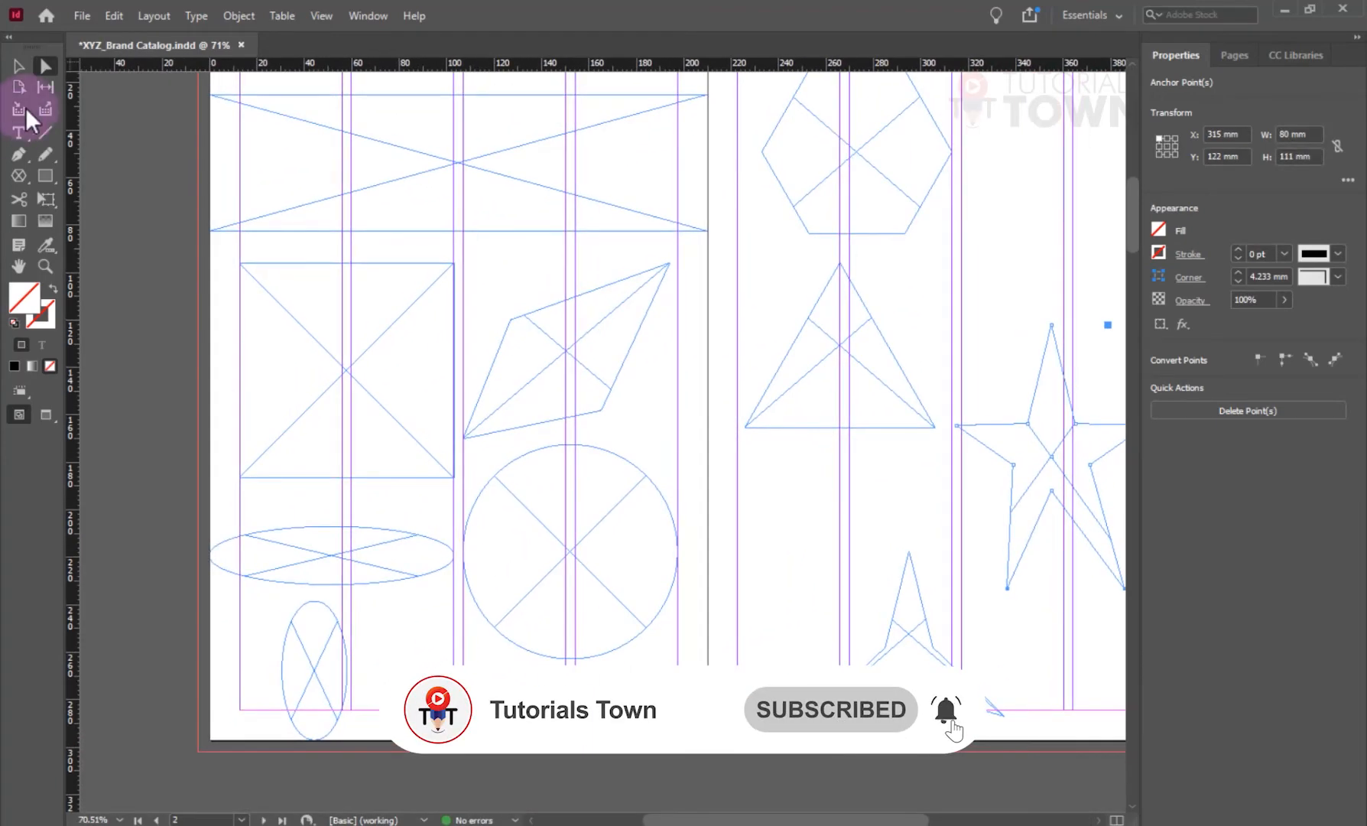
pyautogui.click(18, 66)
pyautogui.click(283, 313)
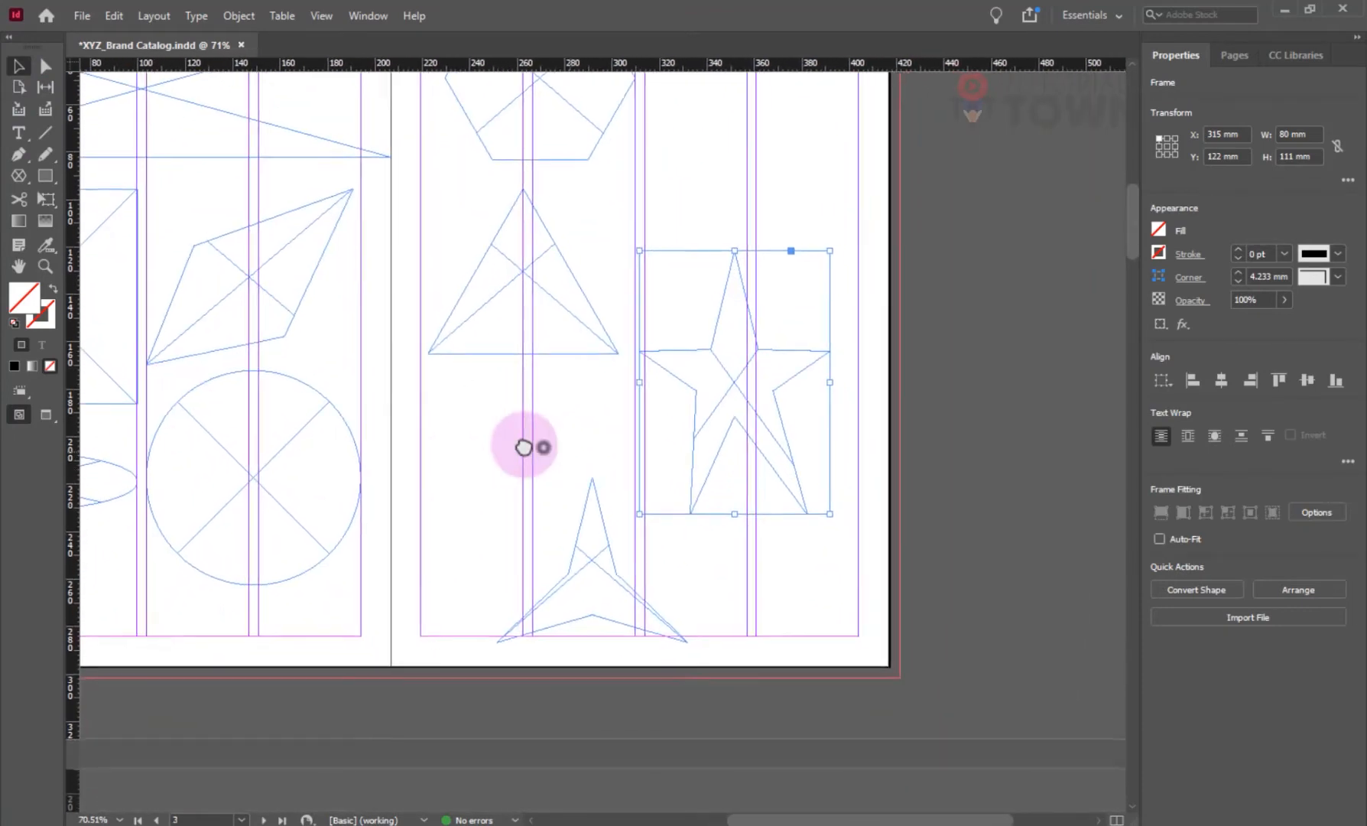
pyautogui.moveTo(524, 449); pyautogui.dragTo(387, 371)
pyautogui.moveTo(453, 509); pyautogui.dragTo(382, 385)
pyautogui.moveTo(372, 327); pyautogui.dragTo(372, 464)
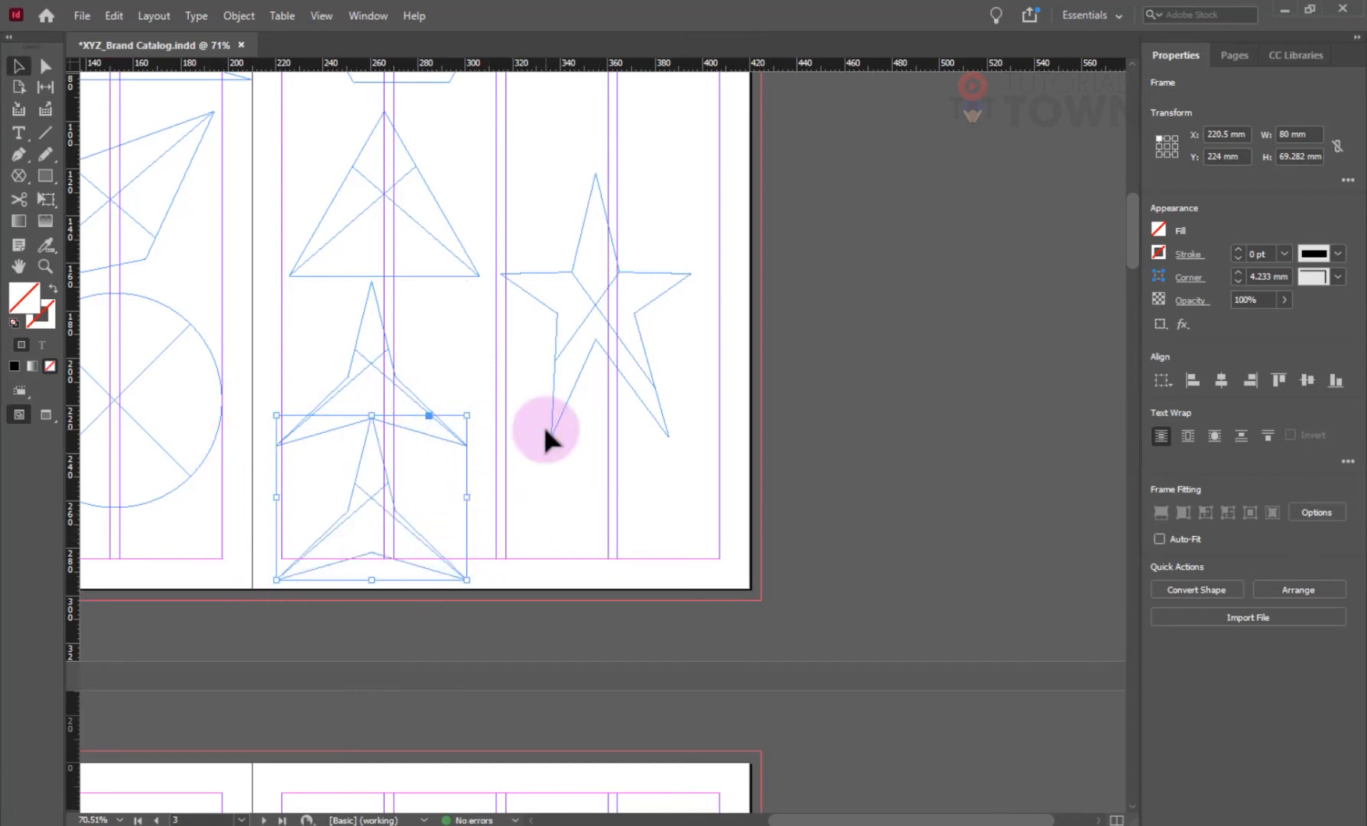
# - Fill the margin area of page 4 with five equal stacked rectangle frames in one draw, 184.6 by 271.6 mm overall
pyautogui.moveTo(621, 275); pyautogui.dragTo(926, 153)
pyautogui.moveTo(322, 570); pyautogui.dragTo(418, 265)
pyautogui.moveTo(388, 468); pyautogui.dragTo(346, 236)
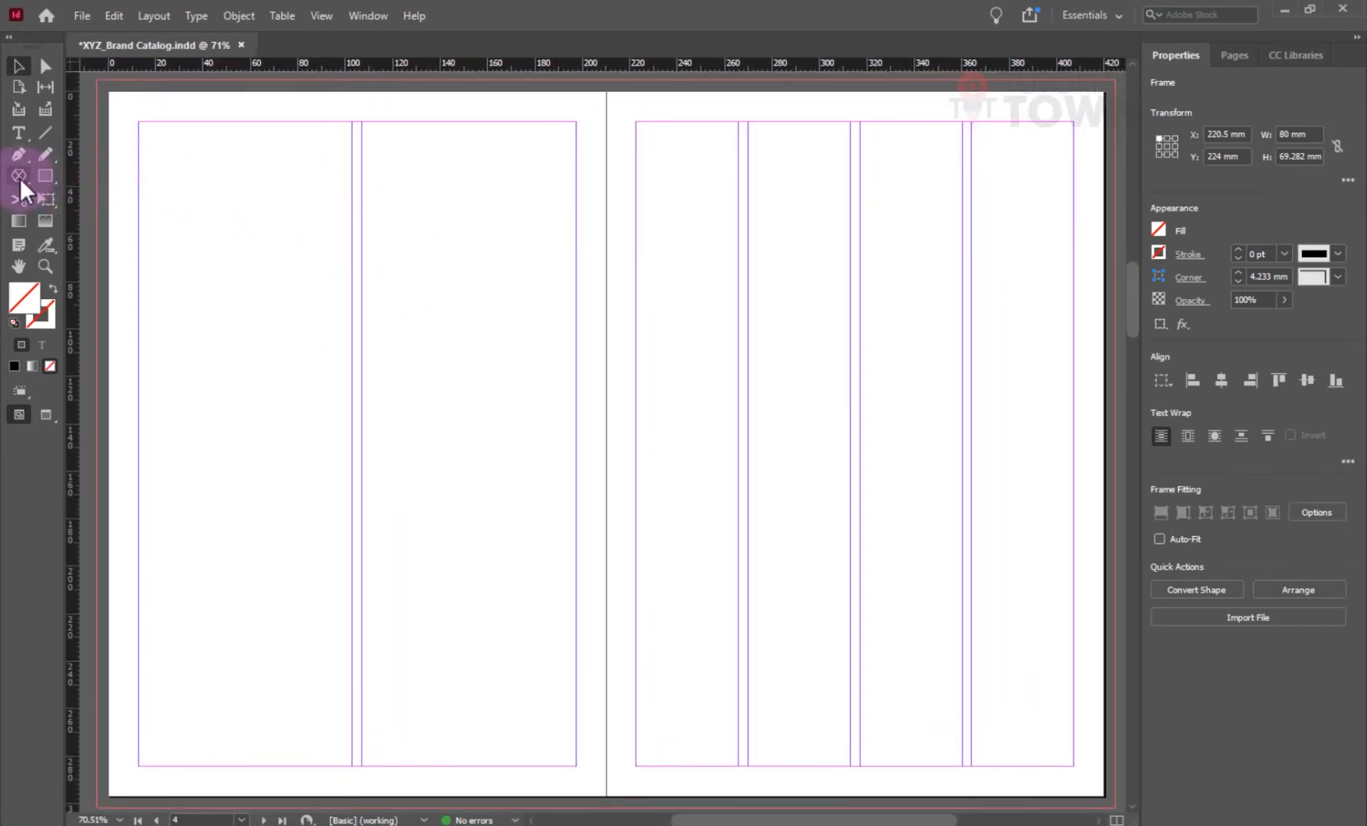
pyautogui.moveTo(20, 178); pyautogui.dragTo(83, 197)
pyautogui.moveTo(140, 119); pyautogui.dragTo(575, 766)
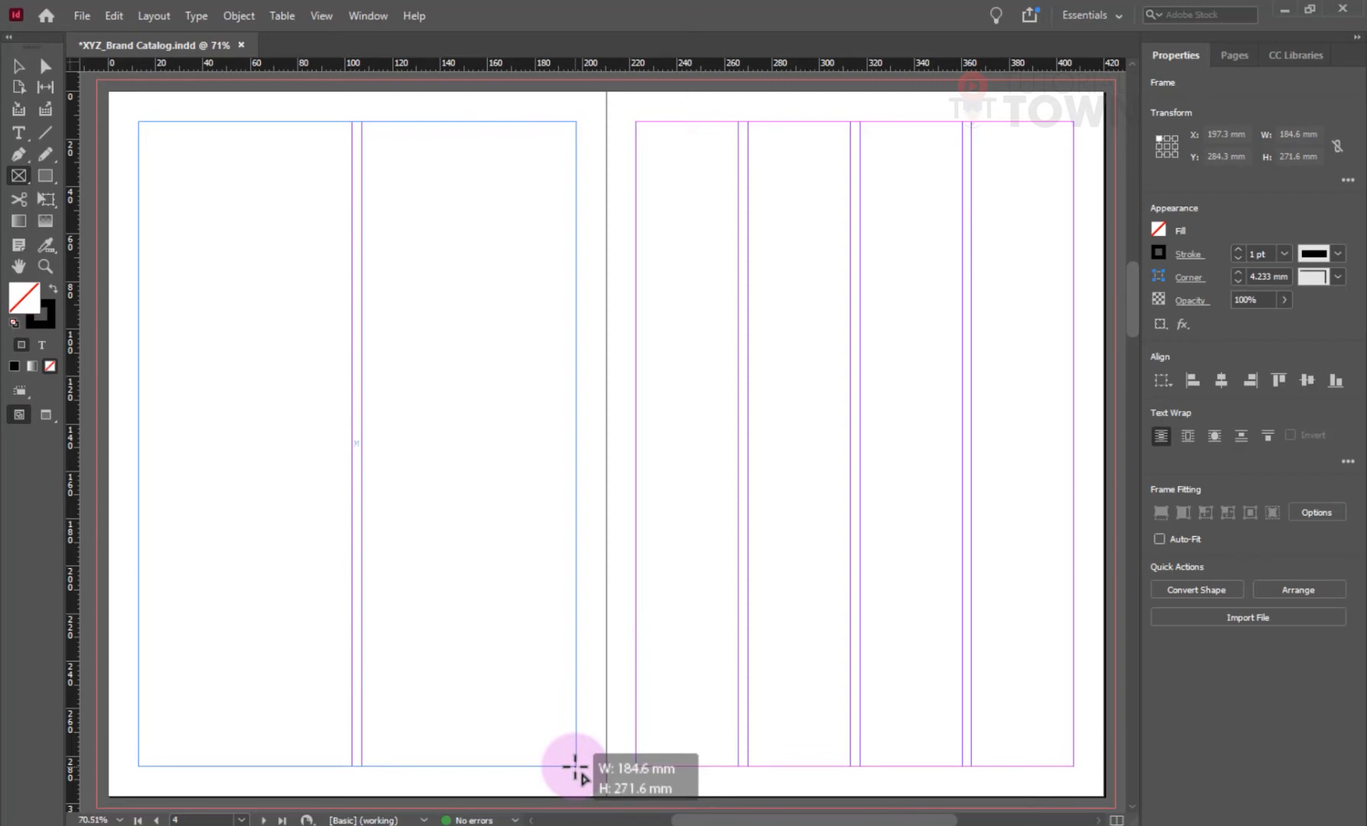
pyautogui.press('Up')
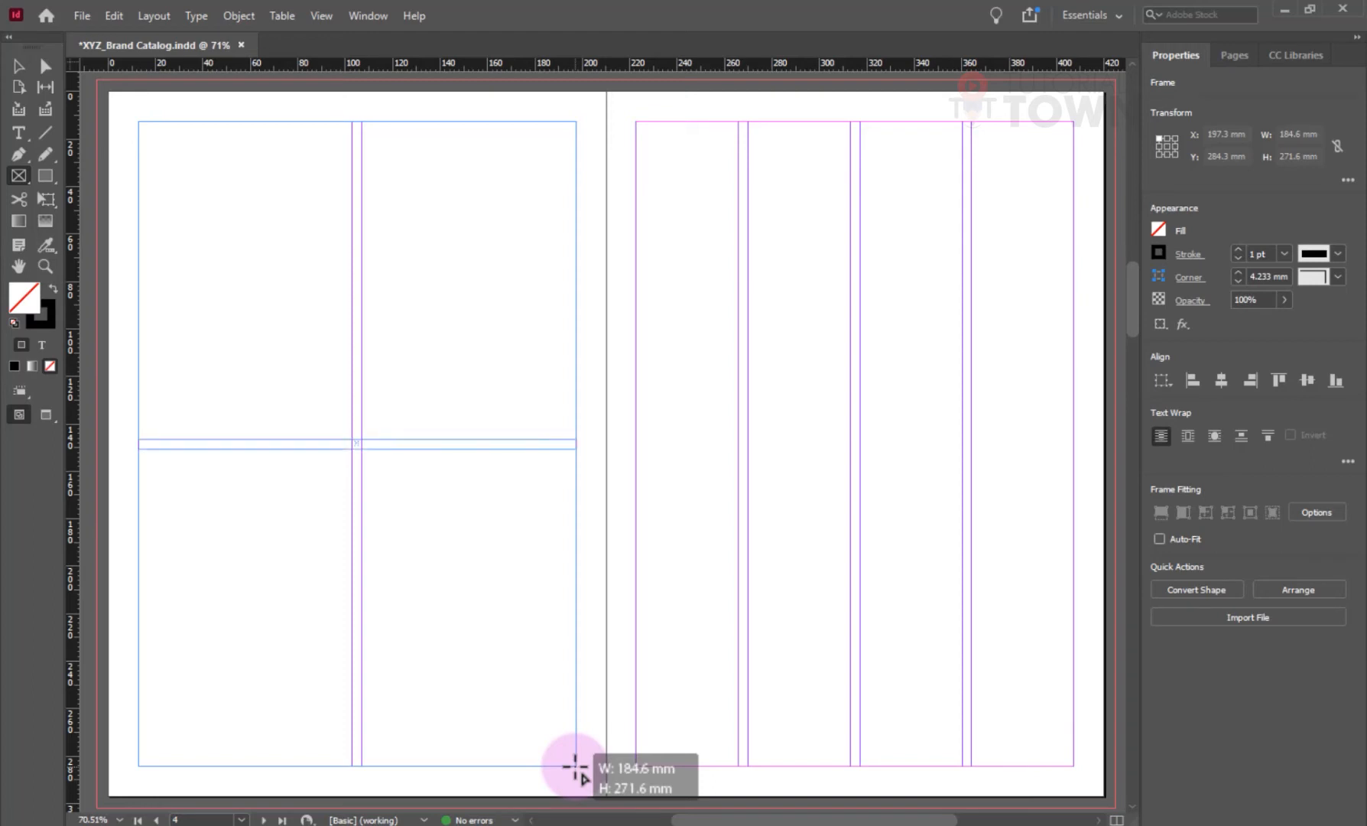
pyautogui.moveTo(575, 766)
pyautogui.mouseDown()
pyautogui.moveTo(586, 509)
pyautogui.moveTo(562, 518)
pyautogui.moveTo(552, 701)
pyautogui.moveTo(577, 766)
pyautogui.mouseUp()
pyautogui.press('Up')
pyautogui.press('Up')
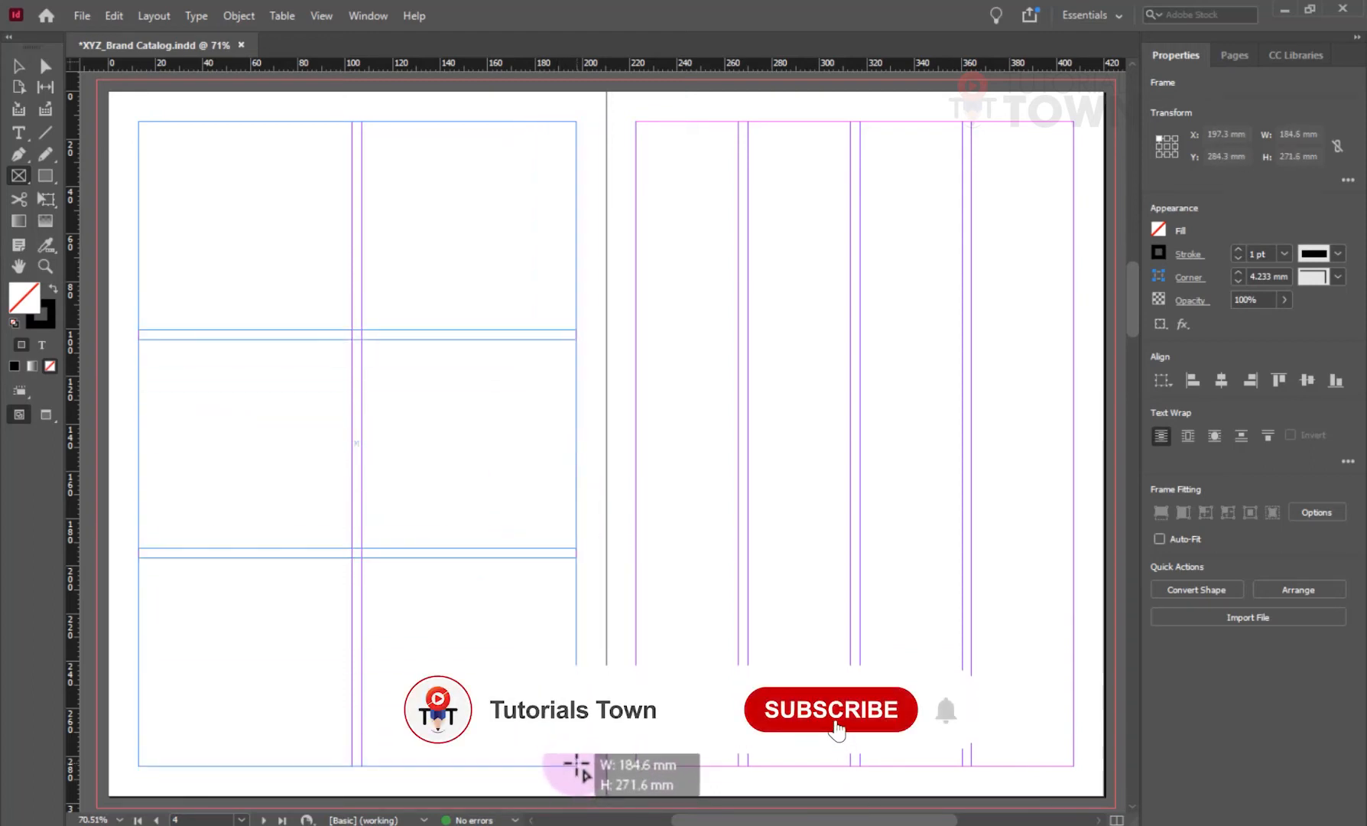
pyautogui.press('Up')
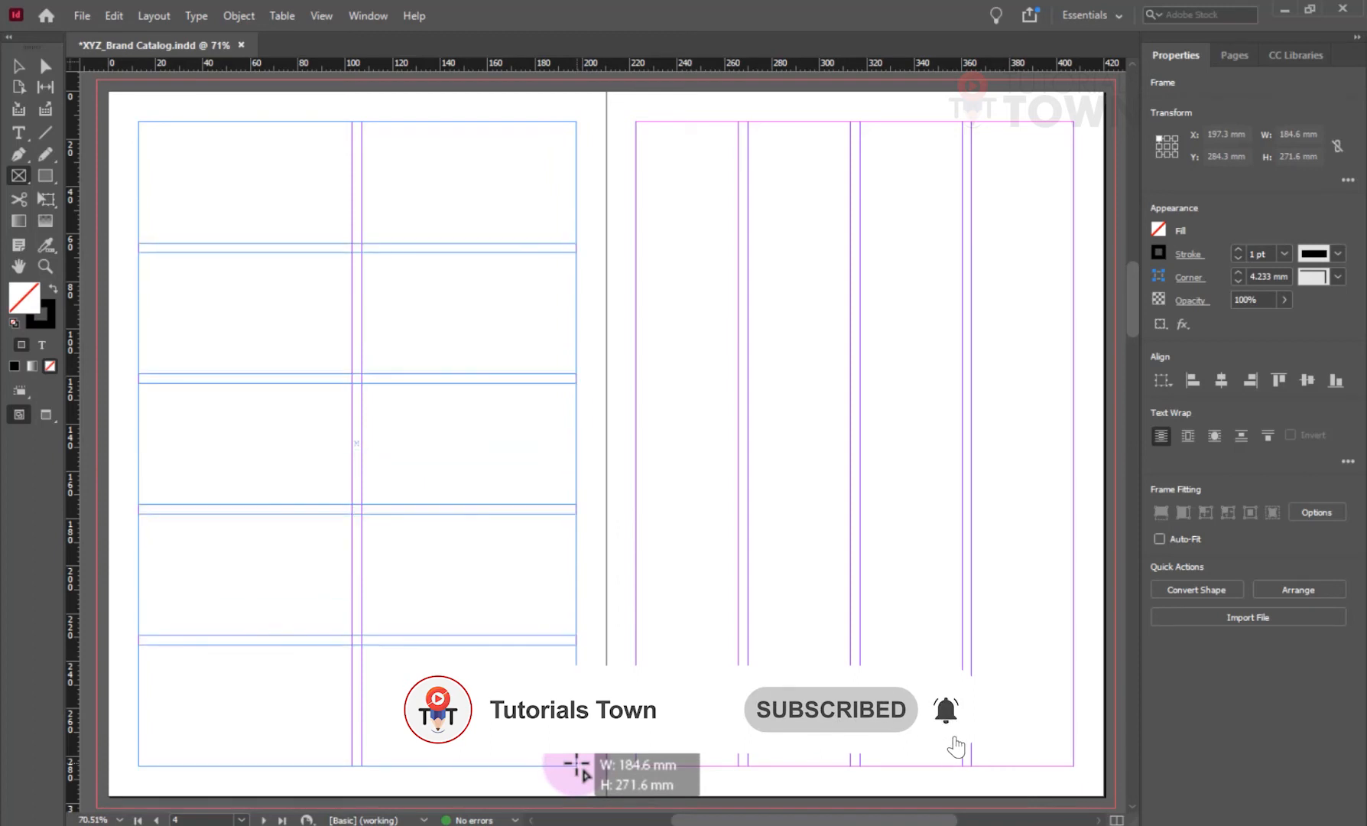
pyautogui.moveTo(577, 764); pyautogui.dragTo(576, 764)
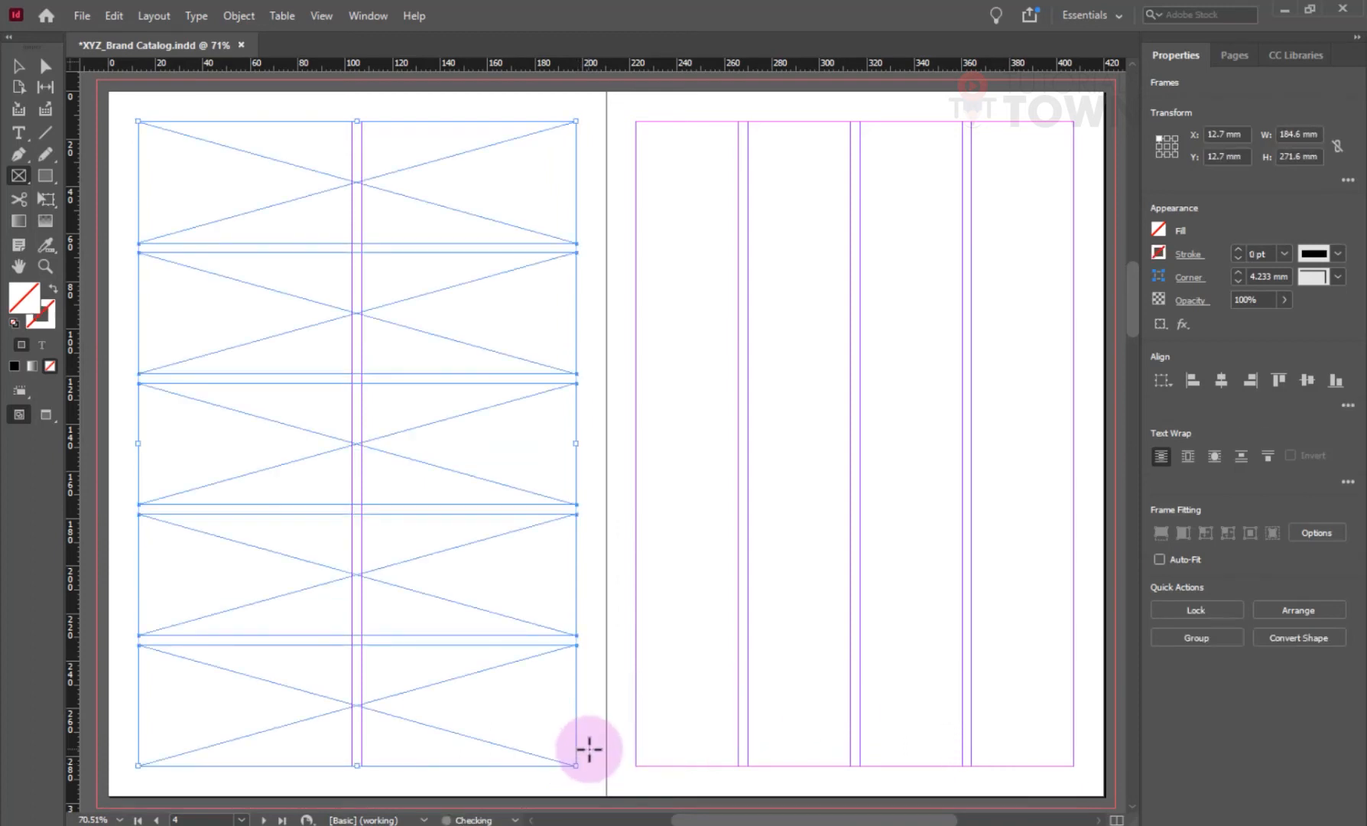
# - Fill the margin area of page 5 with four side-by-side full-height rectangle frames, 184.6 by 271.6 mm overall
pyautogui.press('space')
pyautogui.moveTo(797, 406); pyautogui.dragTo(354, 211)
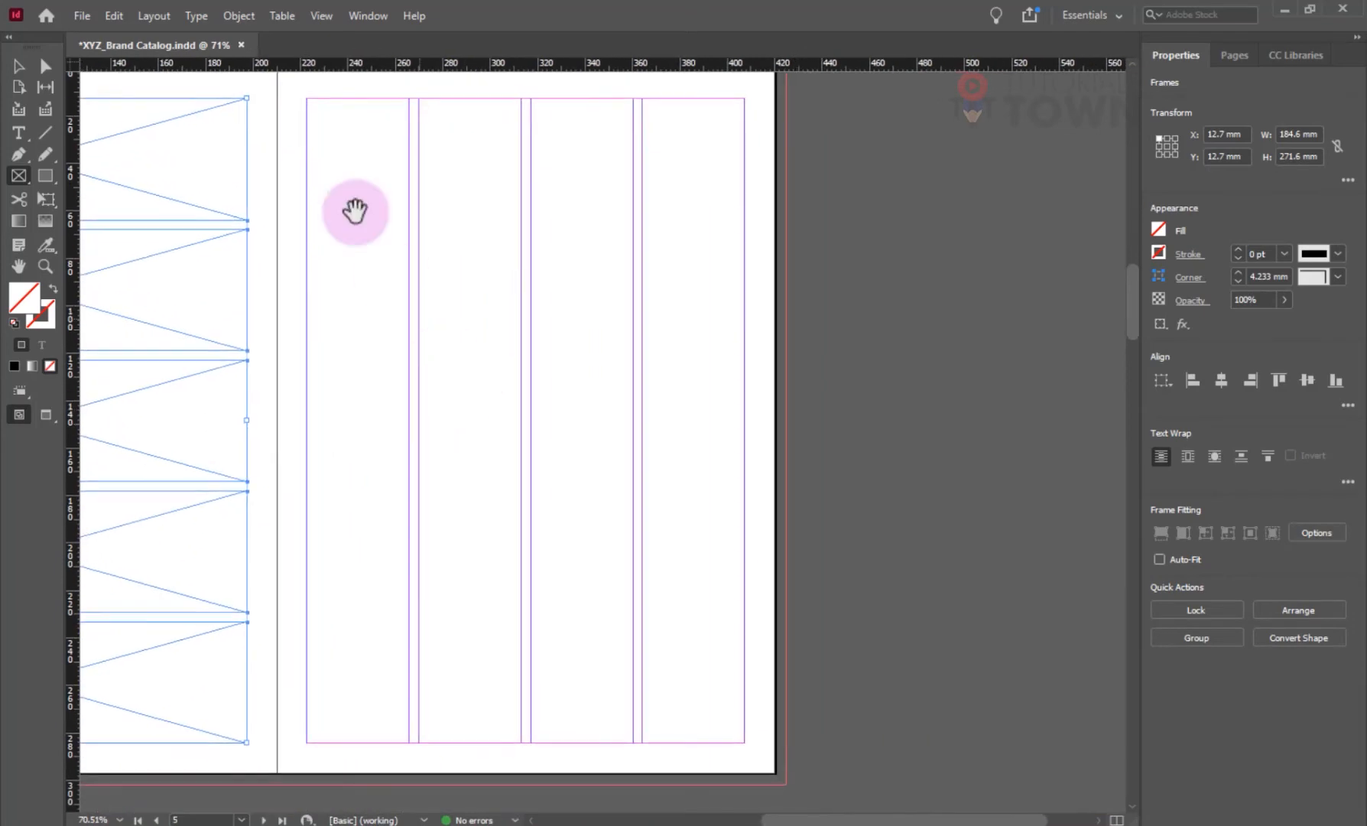
pyautogui.moveTo(307, 99); pyautogui.dragTo(747, 742)
pyautogui.press('Right')
pyautogui.press('Right')
pyautogui.press('Right')
pyautogui.press('Right')
pyautogui.press('Right')
pyautogui.press('Left')
pyautogui.press('Left')
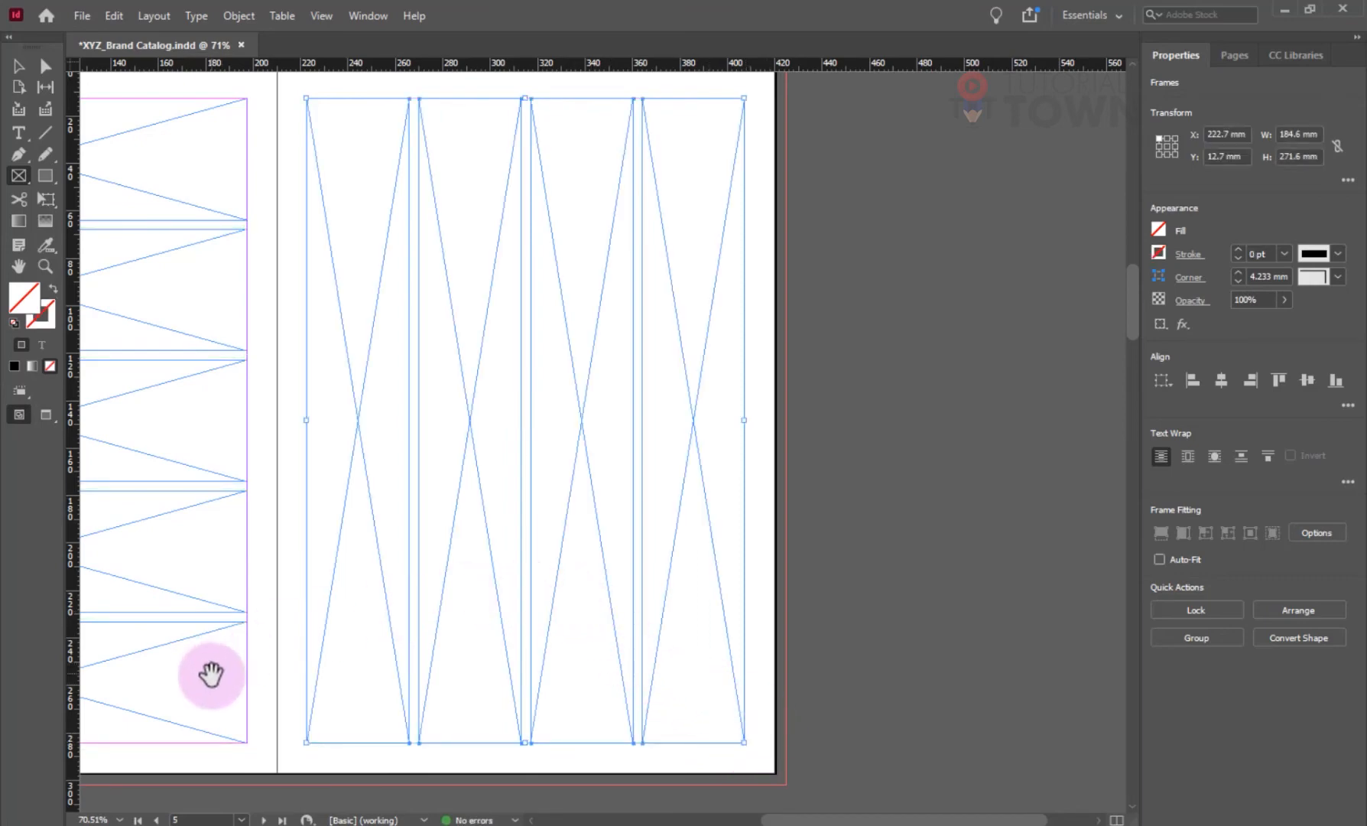
# - Start drawing a rectangle frame grid across page 6's margin area, 184.6 by 271.6 mm, and divide it into five rows
pyautogui.moveTo(212, 675); pyautogui.dragTo(588, 294)
pyautogui.moveTo(331, 675); pyautogui.dragTo(281, 333)
pyautogui.moveTo(284, 656); pyautogui.dragTo(282, 504)
pyautogui.moveTo(133, 107); pyautogui.dragTo(572, 750)
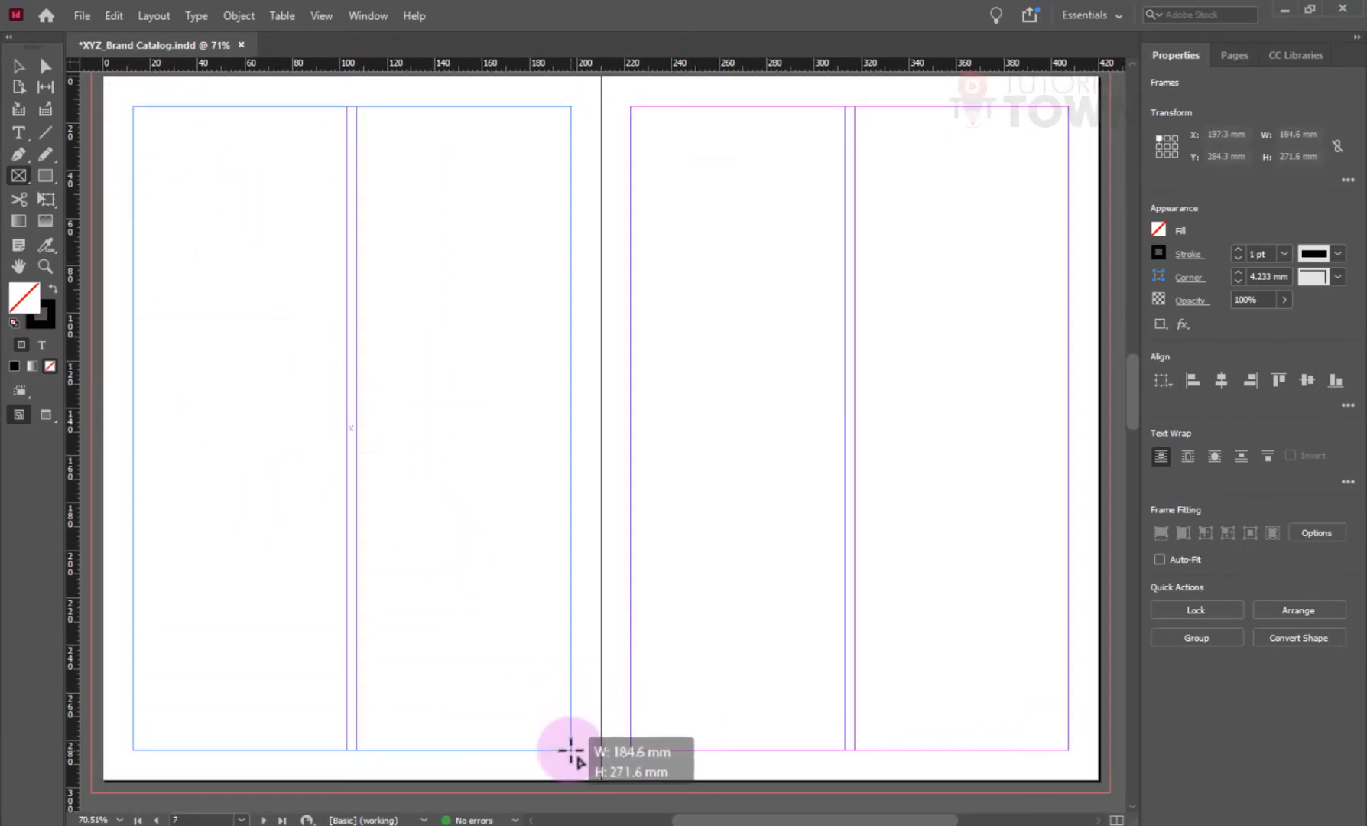
pyautogui.press('Up')
pyautogui.press('Up')
pyautogui.press('Up')
pyautogui.press('Up')
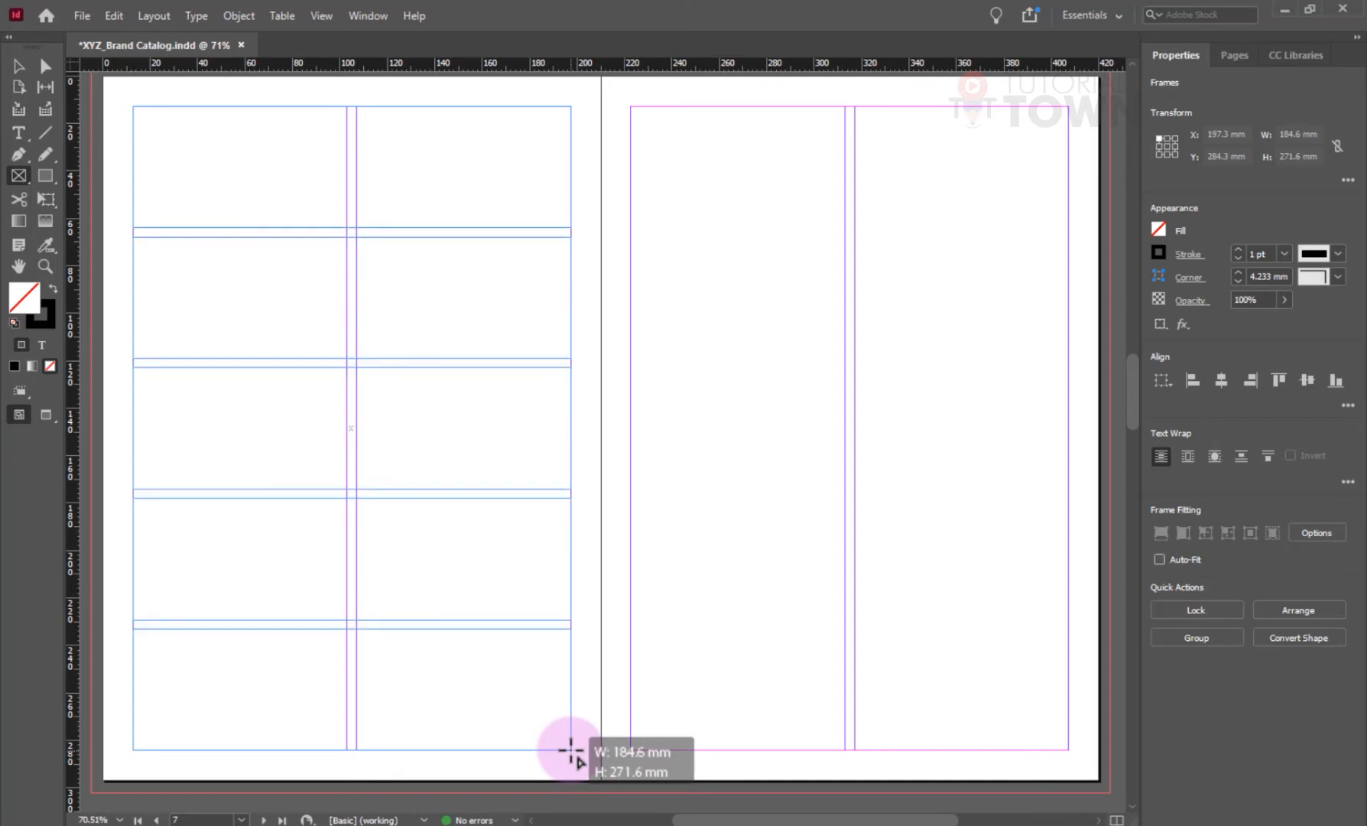
# - Divide the frame grid being drawn into five columns, and reduce it to two columns matching the page guides
pyautogui.press('Right')
pyautogui.press('Right')
pyautogui.press('Right')
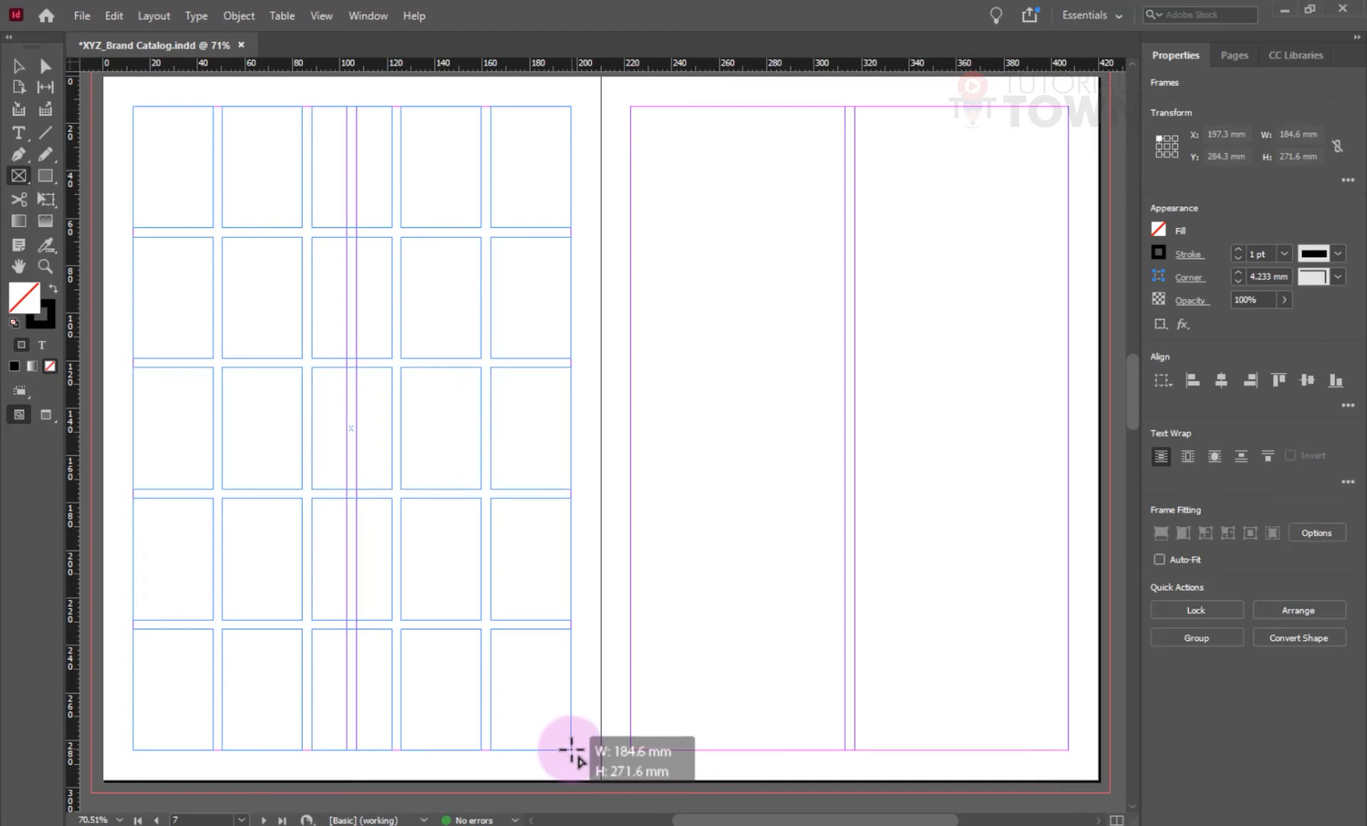
pyautogui.moveTo(572, 751)
pyautogui.mouseDown()
pyautogui.moveTo(540, 607)
pyautogui.moveTo(570, 749)
pyautogui.mouseUp()
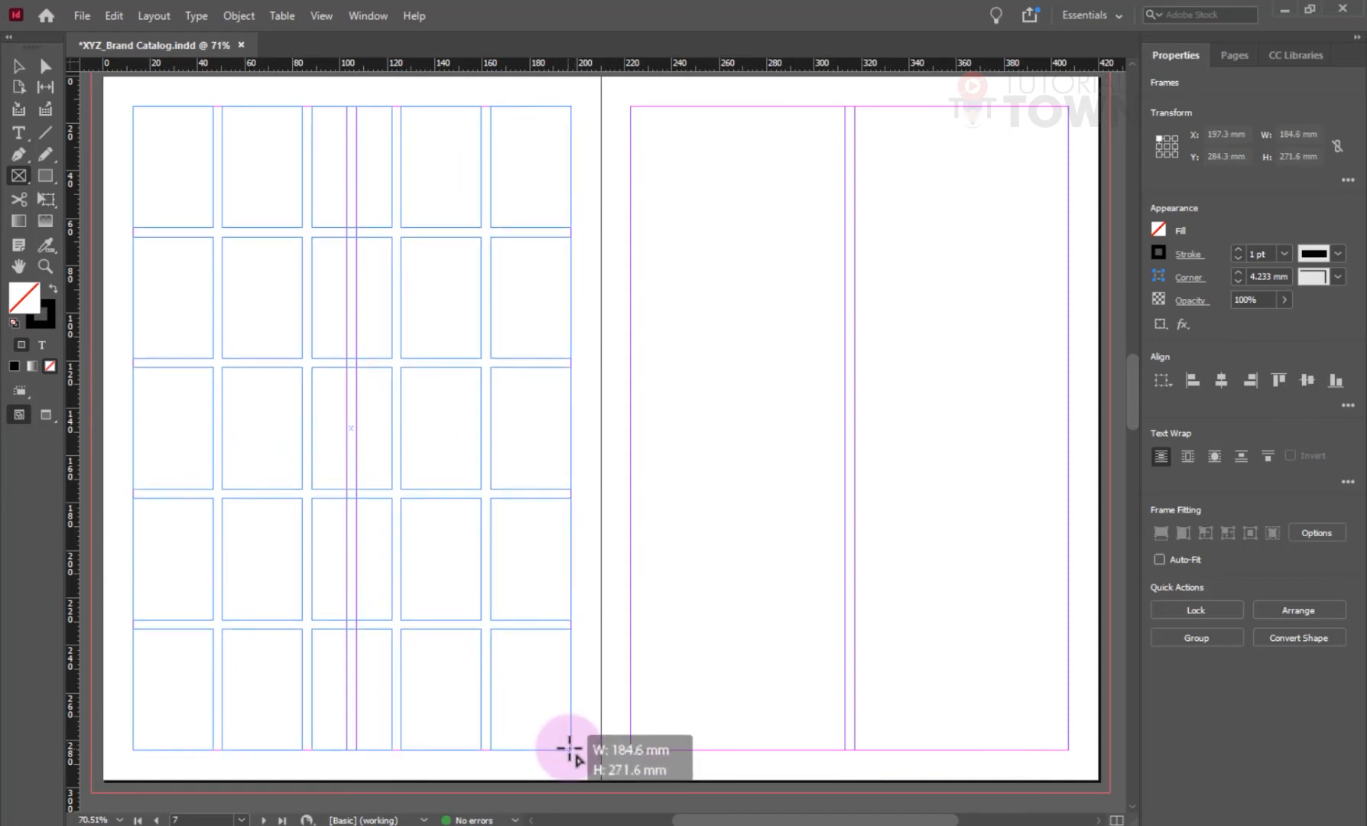
pyautogui.press('Left')
pyautogui.press('Left')
pyautogui.press('Left')
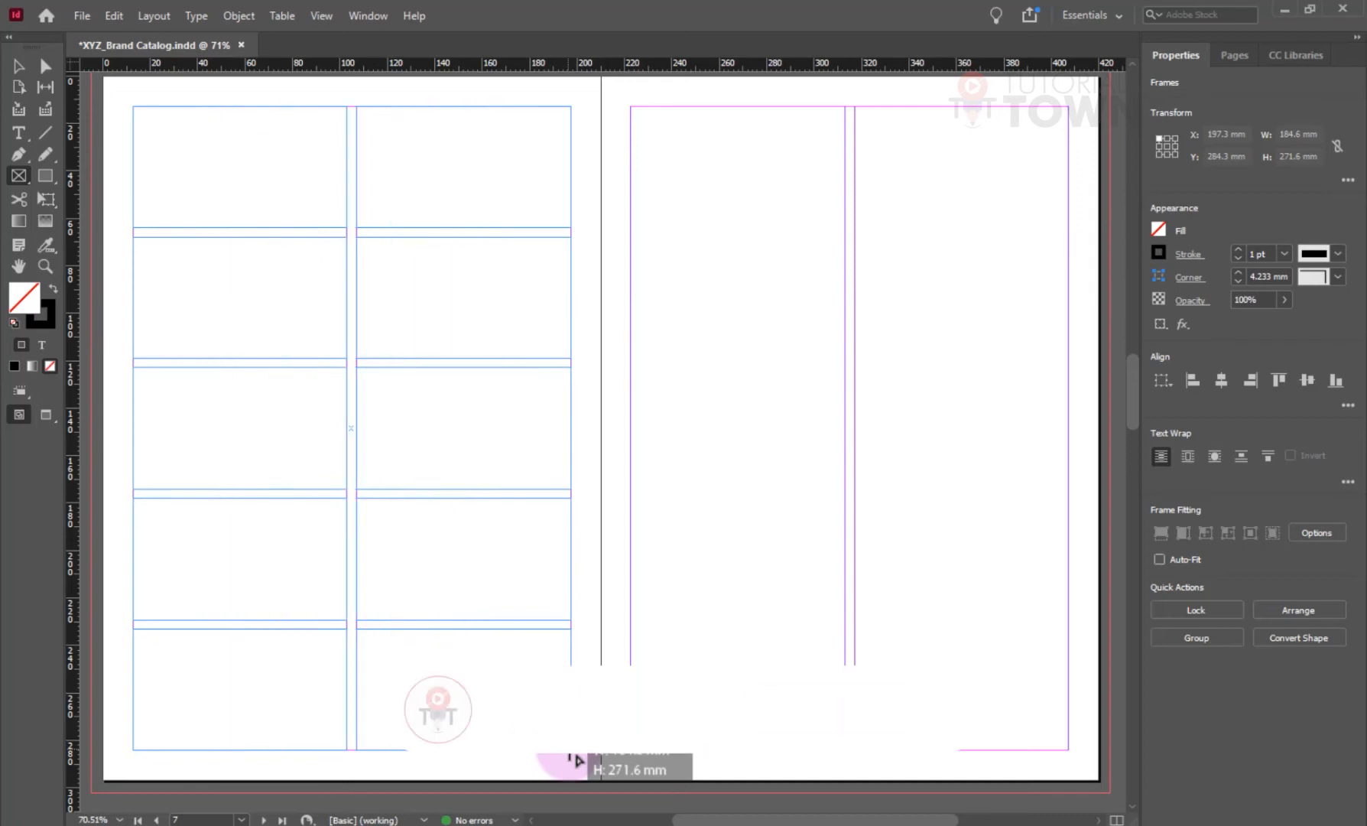
# - Try three and six rows for the two-column frame grid, and finish drawing it with five rows
pyautogui.press('Down')
pyautogui.press('Down')
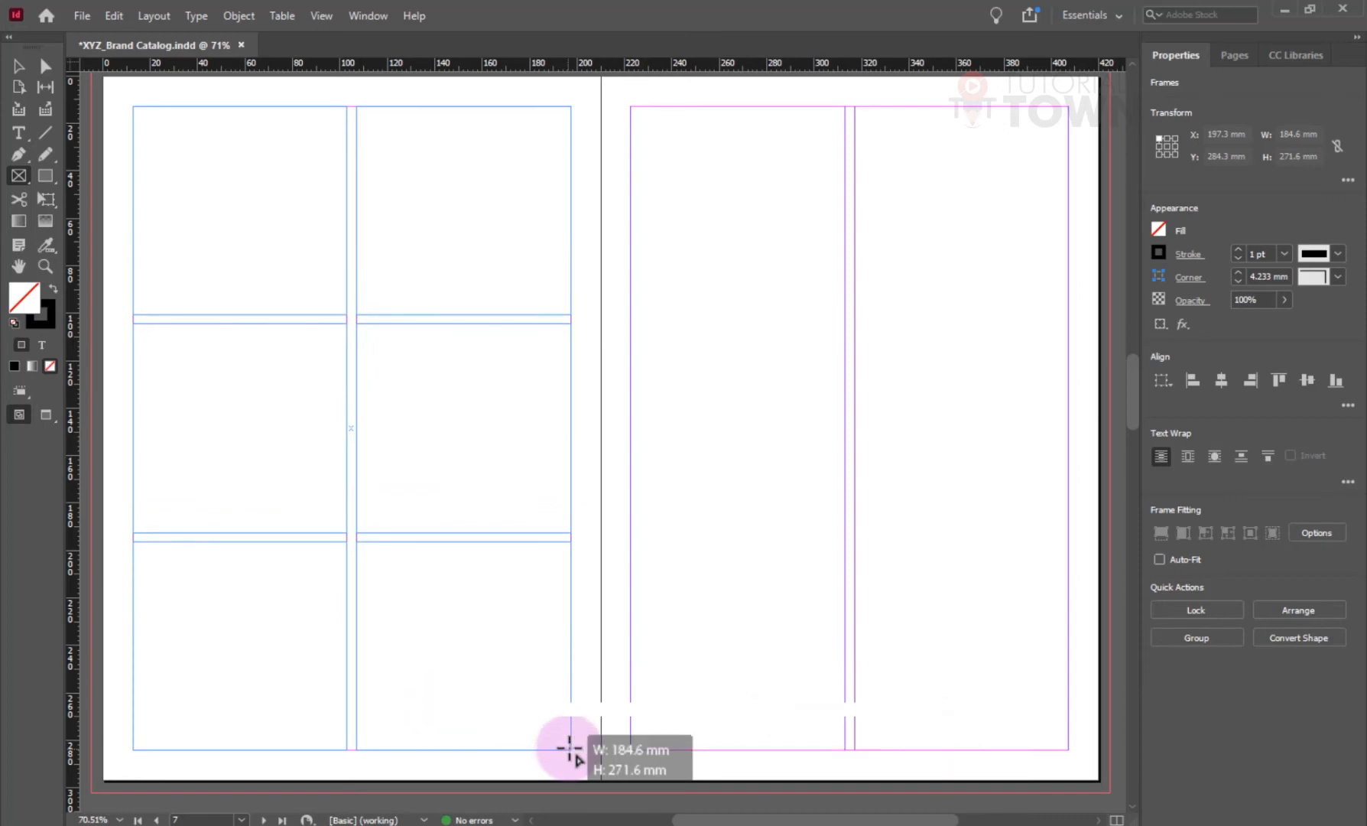
pyautogui.press('Up')
pyautogui.press('Up')
pyautogui.press('Up')
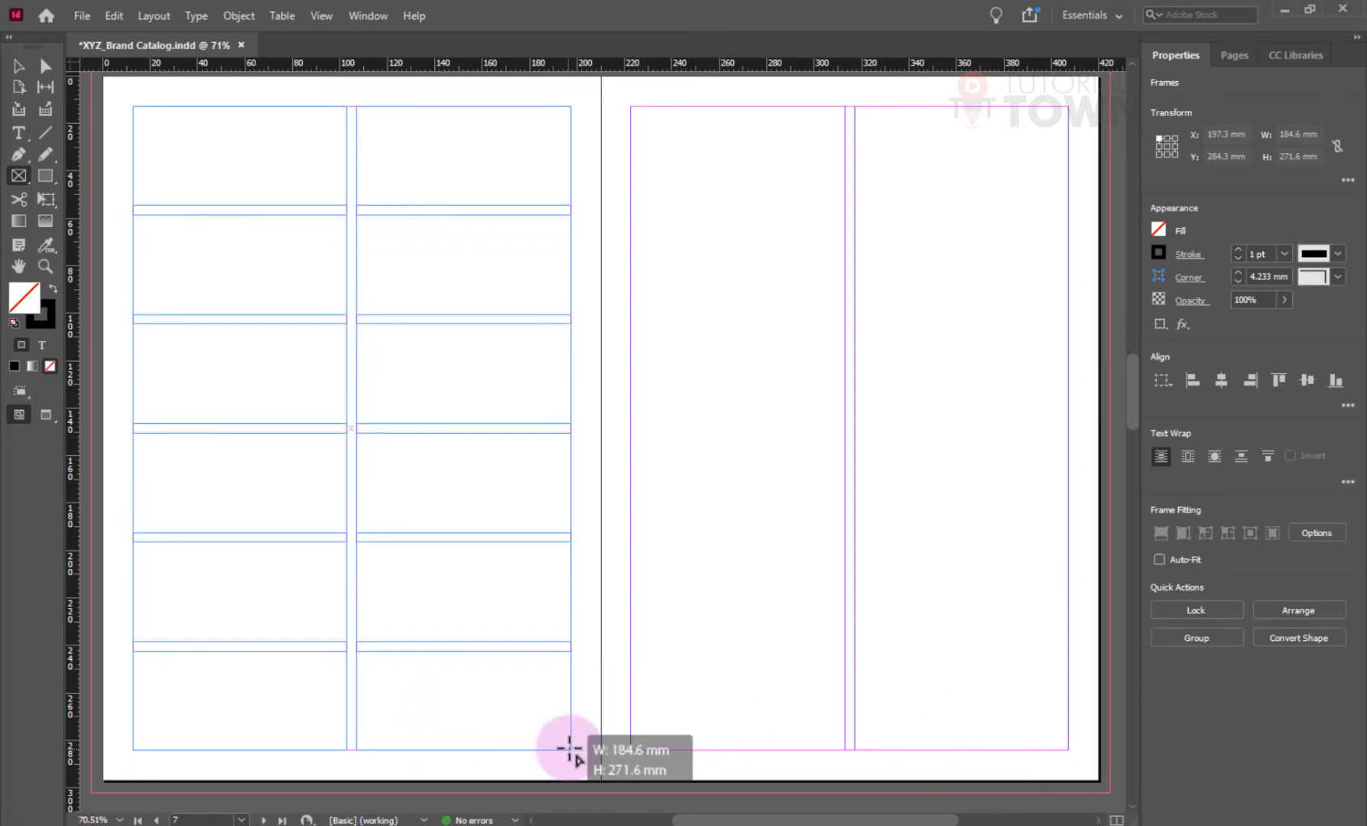
pyautogui.press('Down')
pyautogui.press('Down')
pyautogui.press('Up')
pyautogui.moveTo(570, 748)
pyautogui.mouseDown()
pyautogui.moveTo(498, 570)
pyautogui.moveTo(571, 748)
pyautogui.mouseUp()
# - Nudge the frame grid up past the page's top edge and back down to Y 12.7 mm on the margin
pyautogui.press('Up')
pyautogui.press('Up')
pyautogui.press('Up')
pyautogui.press('Up')
pyautogui.press('Up')
pyautogui.press('Up')
pyautogui.press('Up')
pyautogui.press('Up')
pyautogui.press('Up')
pyautogui.press('Up')
pyautogui.press('Up')
pyautogui.press('Up')
pyautogui.press('Up')
pyautogui.press('Up')
pyautogui.press('Up')
pyautogui.press('Up')
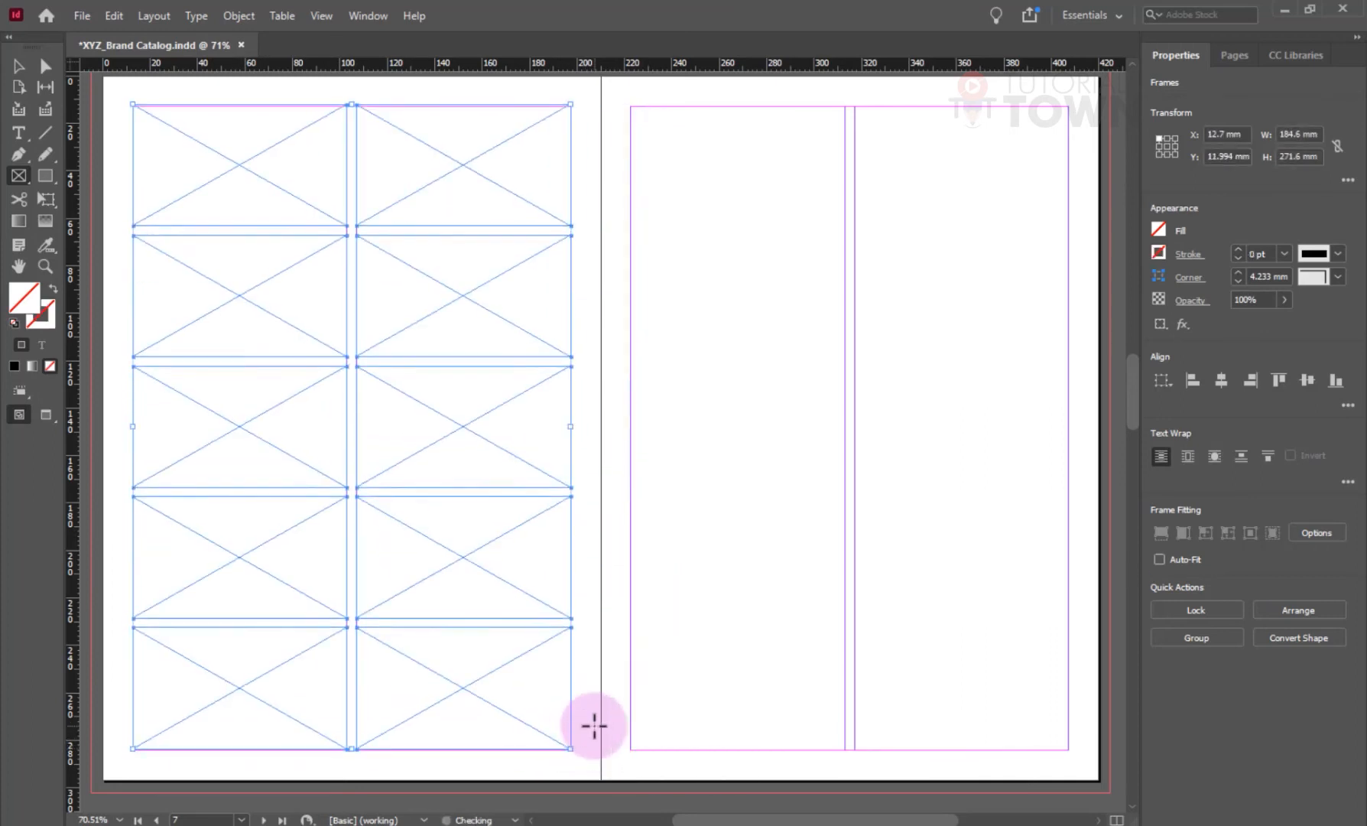
pyautogui.press('Up')
pyautogui.press('Up')
pyautogui.press('Up')
pyautogui.press('Up')
pyautogui.press('Up')
pyautogui.press('Up')
pyautogui.press('Up')
pyautogui.press('Up')
pyautogui.press('Up')
pyautogui.press('Up')
pyautogui.press('Up')
pyautogui.press('Up')
pyautogui.press('Up')
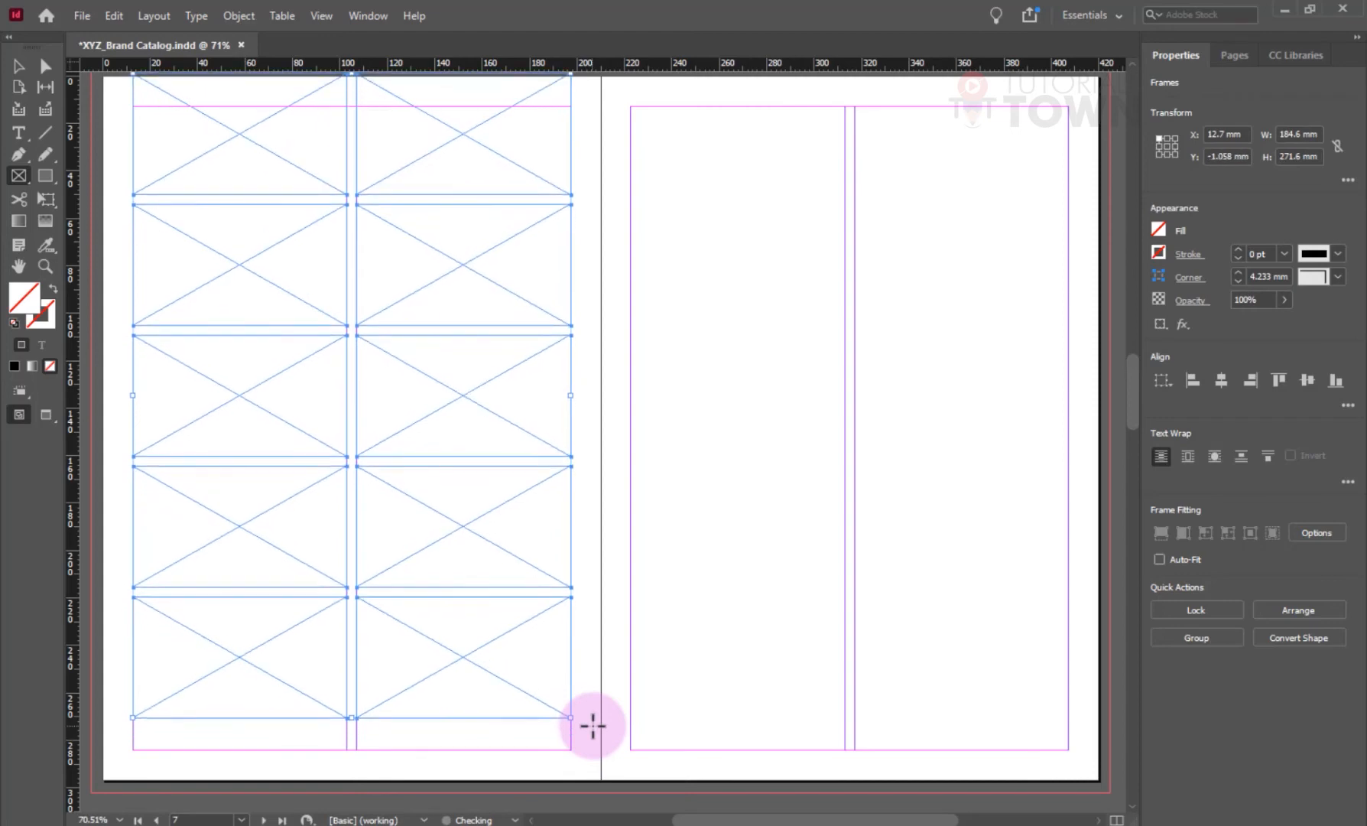
pyautogui.press('Down')
pyautogui.press('Down')
pyautogui.press('Down')
pyautogui.press('Down')
pyautogui.press('Down')
pyautogui.press('Down')
pyautogui.press('Down')
pyautogui.press('Down')
pyautogui.press('Down')
pyautogui.press('Down')
pyautogui.press('Down')
pyautogui.press('Down')
pyautogui.press('Down')
pyautogui.press('Down')
pyautogui.press('Down')
pyautogui.press('Down')
pyautogui.press('Down')
pyautogui.press('Down')
pyautogui.press('Down')
pyautogui.press('Down')
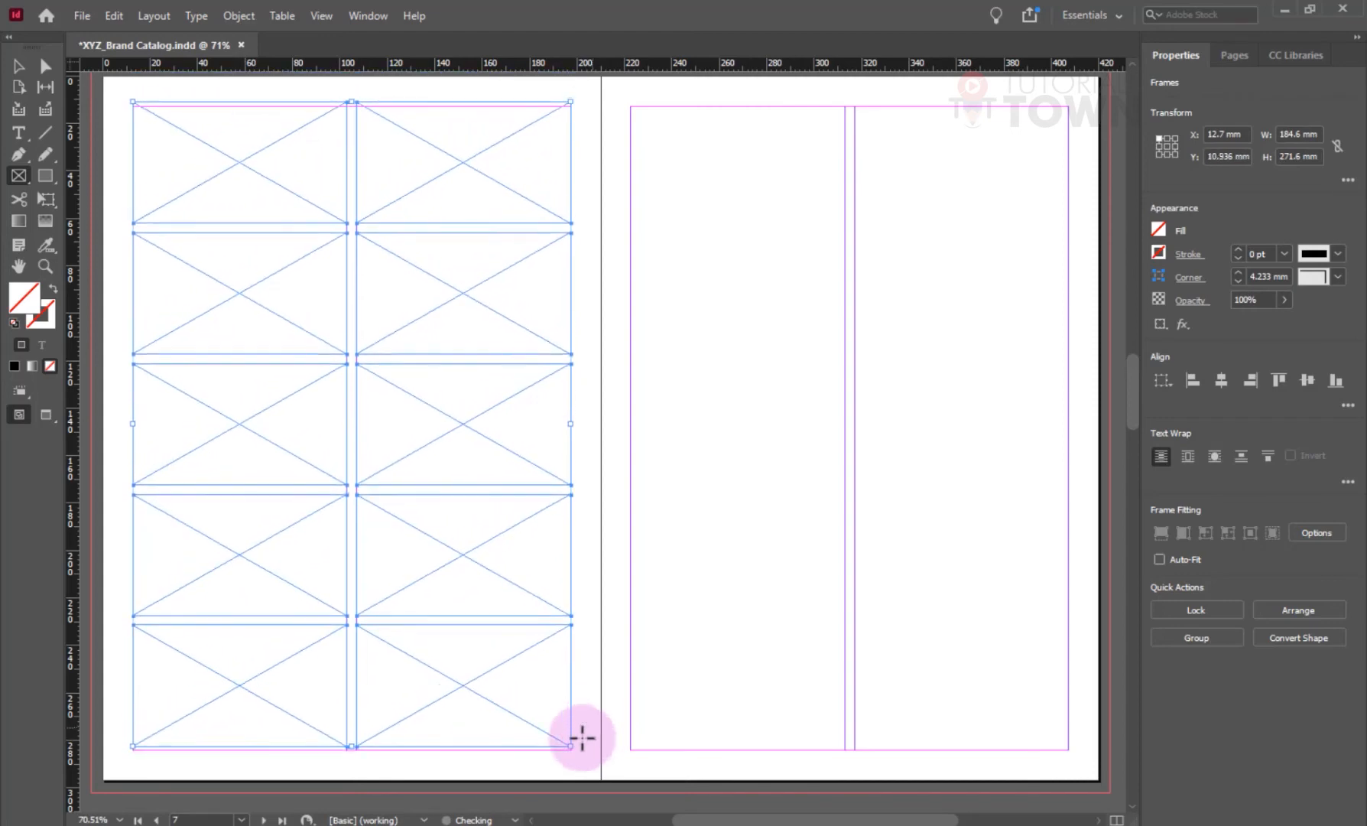
pyautogui.press('Down')
pyautogui.press('Down')
pyautogui.press('Down')
pyautogui.press('Down')
pyautogui.press('Down')
pyautogui.press('Up')
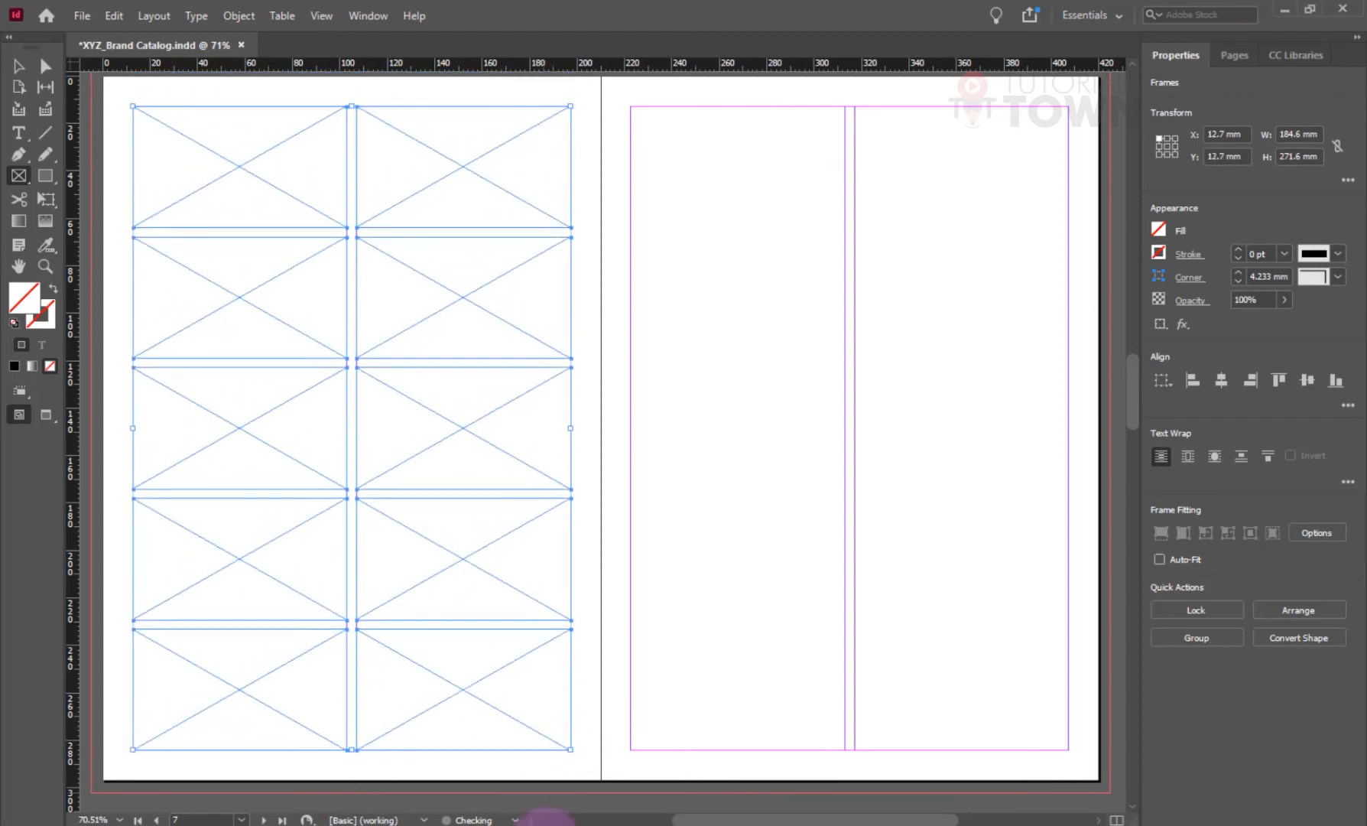
# - Draw a 184.6 by 76 mm rectangle frame between page 7's side margins, overlapped by a 210 by 170.5 mm frame from the page's top edge
pyautogui.hscroll(5, 577, 774)
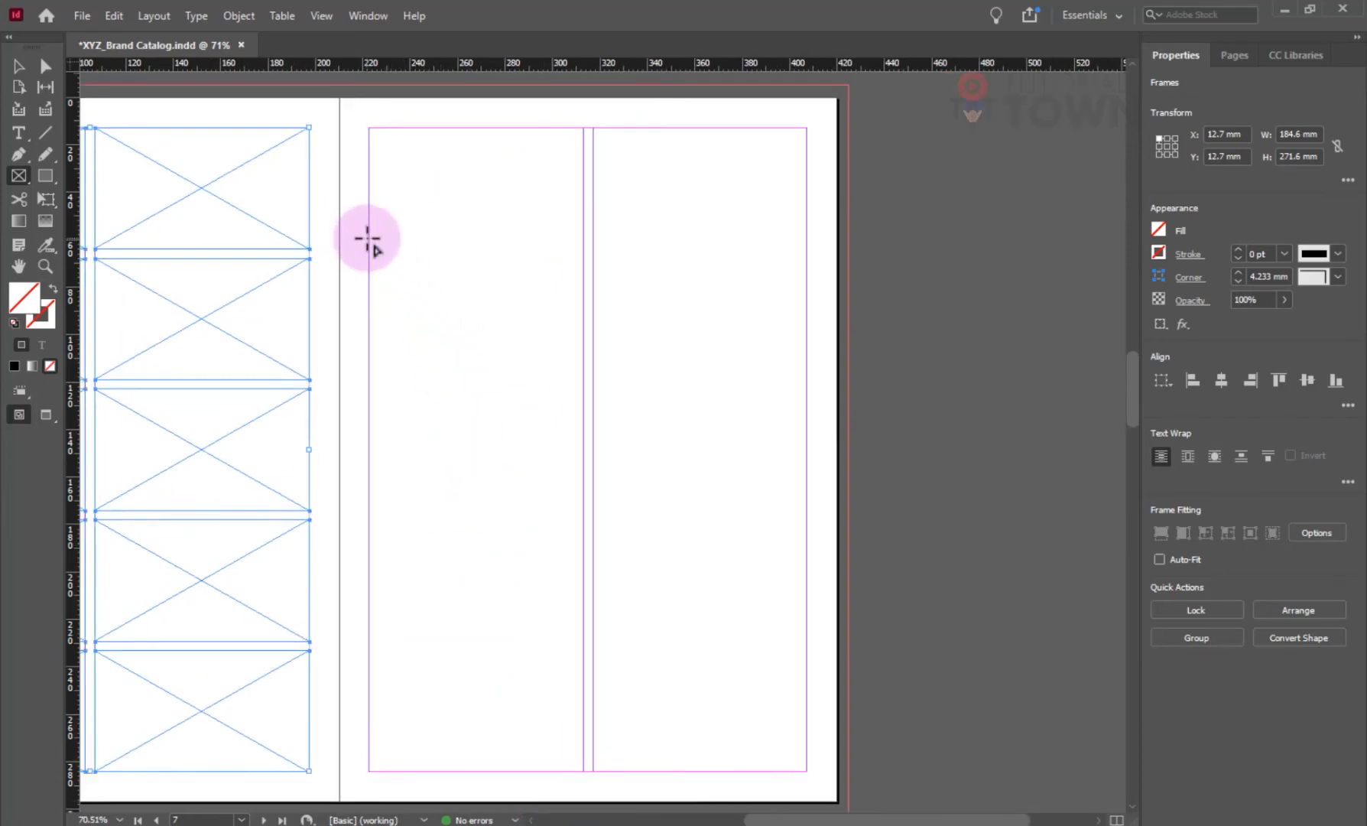
pyautogui.moveTo(368, 238); pyautogui.dragTo(807, 418)
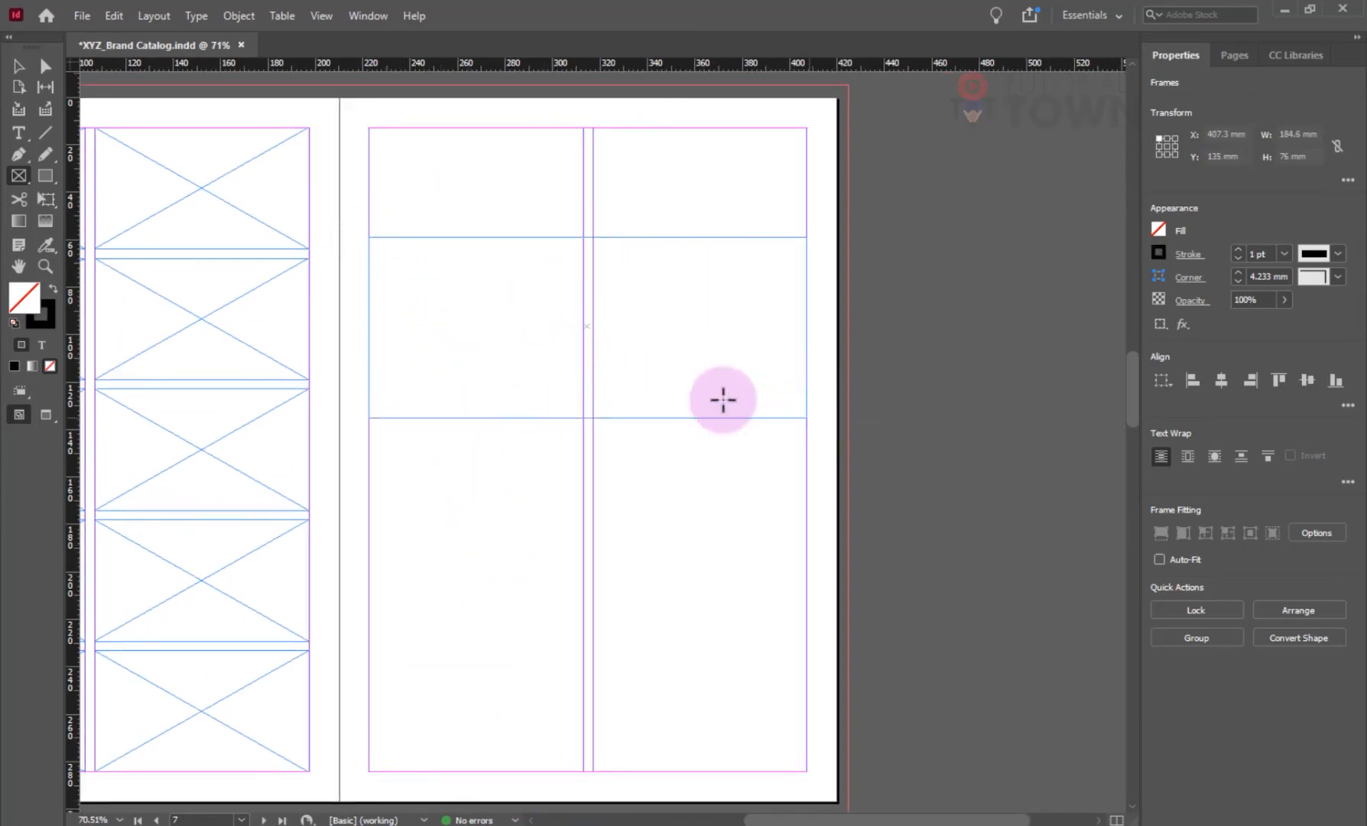
pyautogui.moveTo(504, 305); pyautogui.dragTo(564, 429)
pyautogui.moveTo(634, 530); pyautogui.dragTo(738, 521)
pyautogui.hotkey('ctrl', 'z')
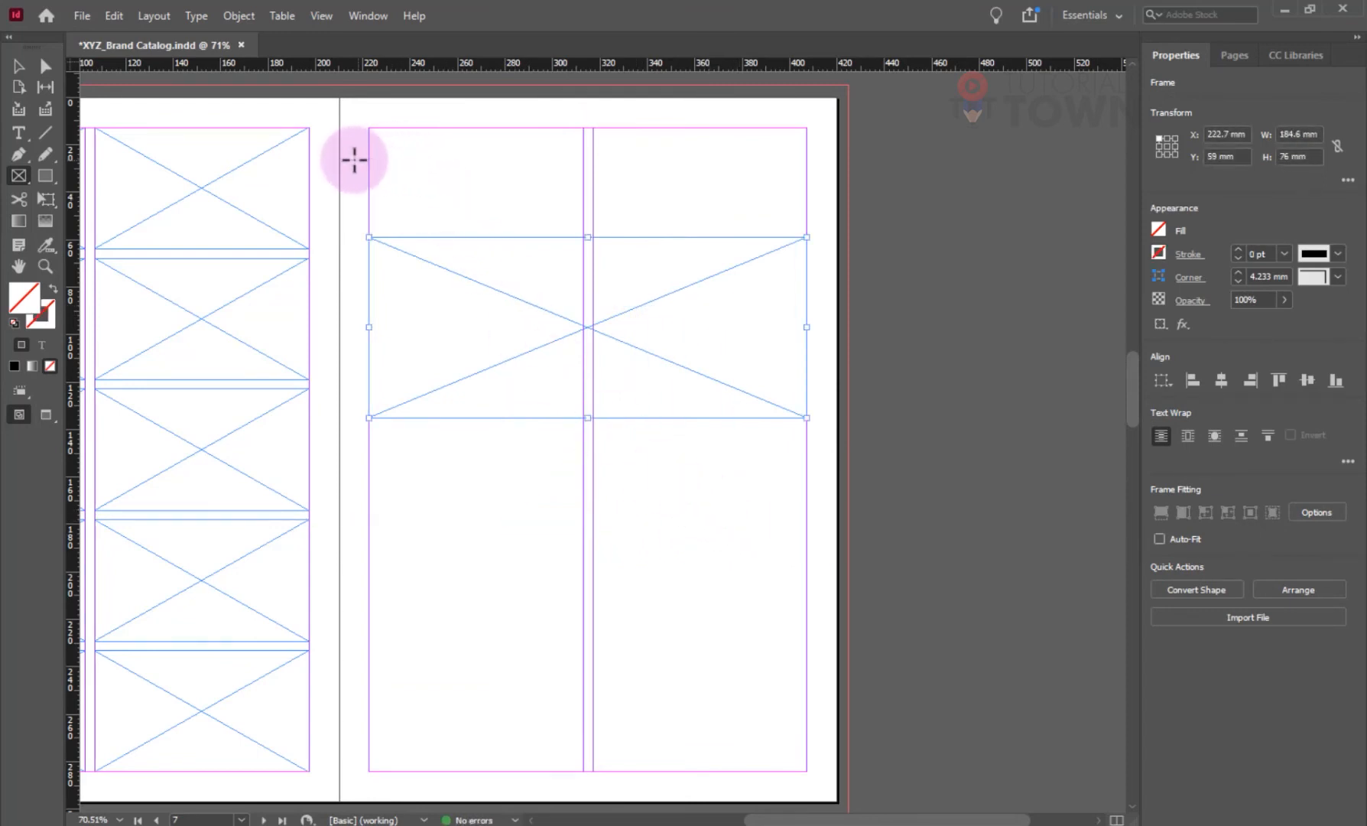
pyautogui.moveTo(339, 98); pyautogui.dragTo(838, 503)
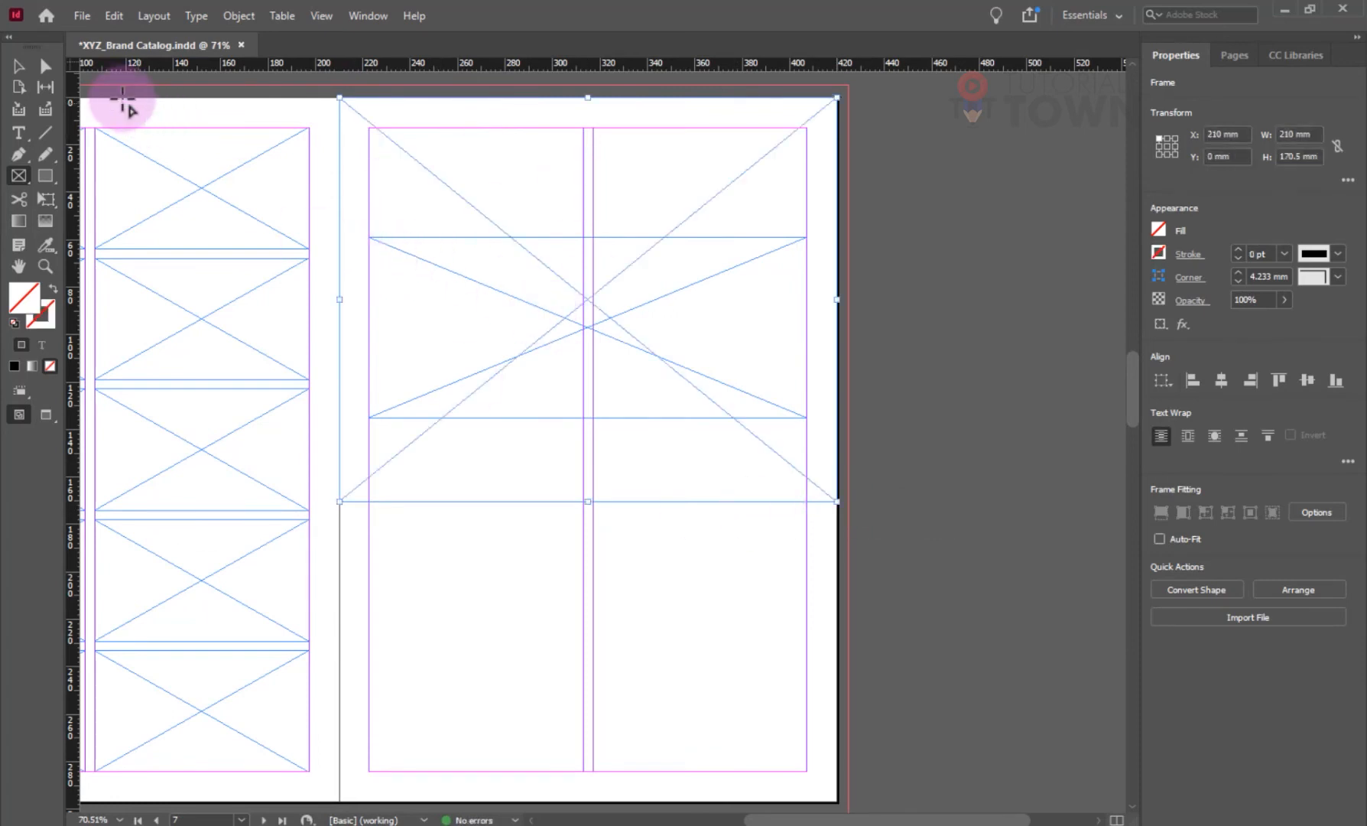
# - Select the two overlapping frames on page 7 in turn, try moving the larger one, and undo the move
pyautogui.click(19, 67)
pyautogui.click(544, 627)
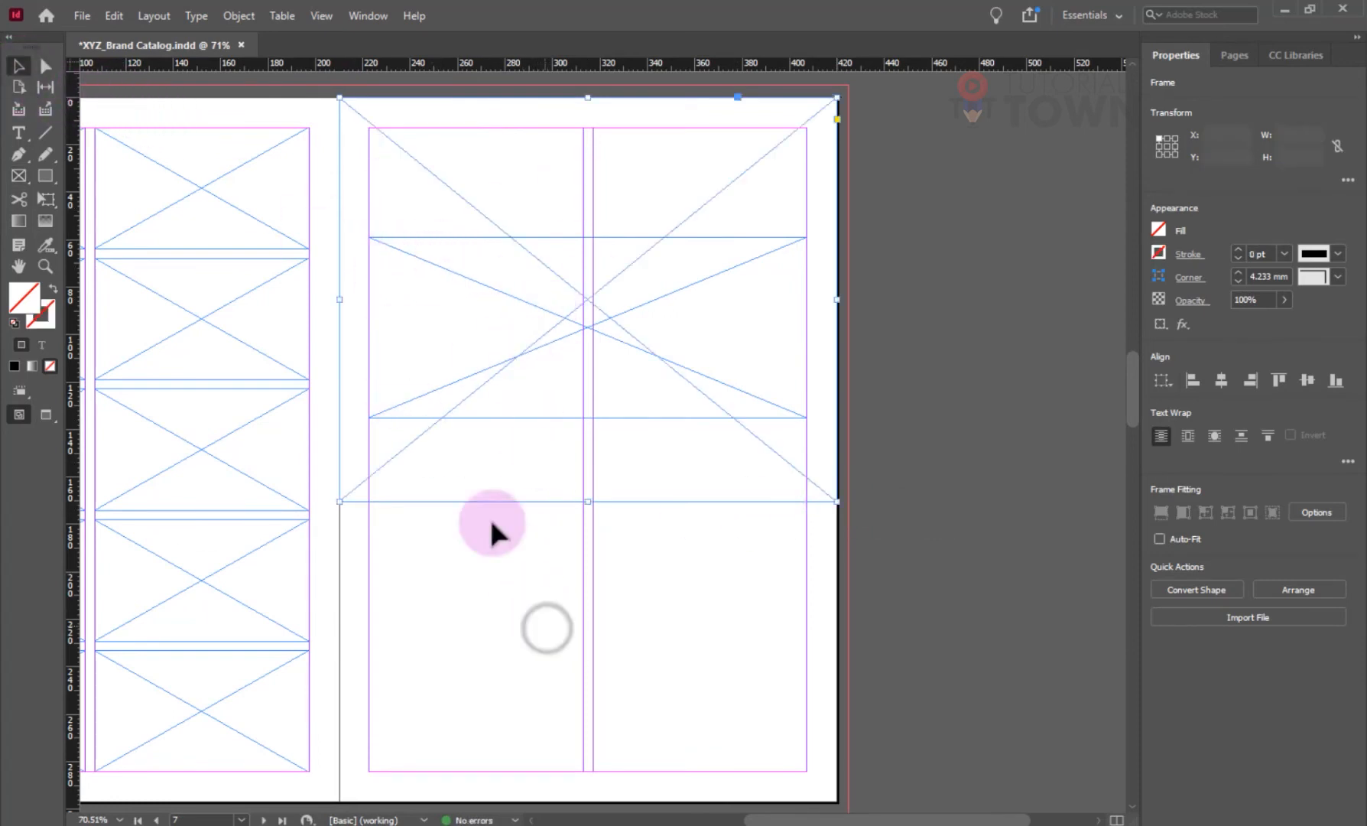
pyautogui.click(395, 232)
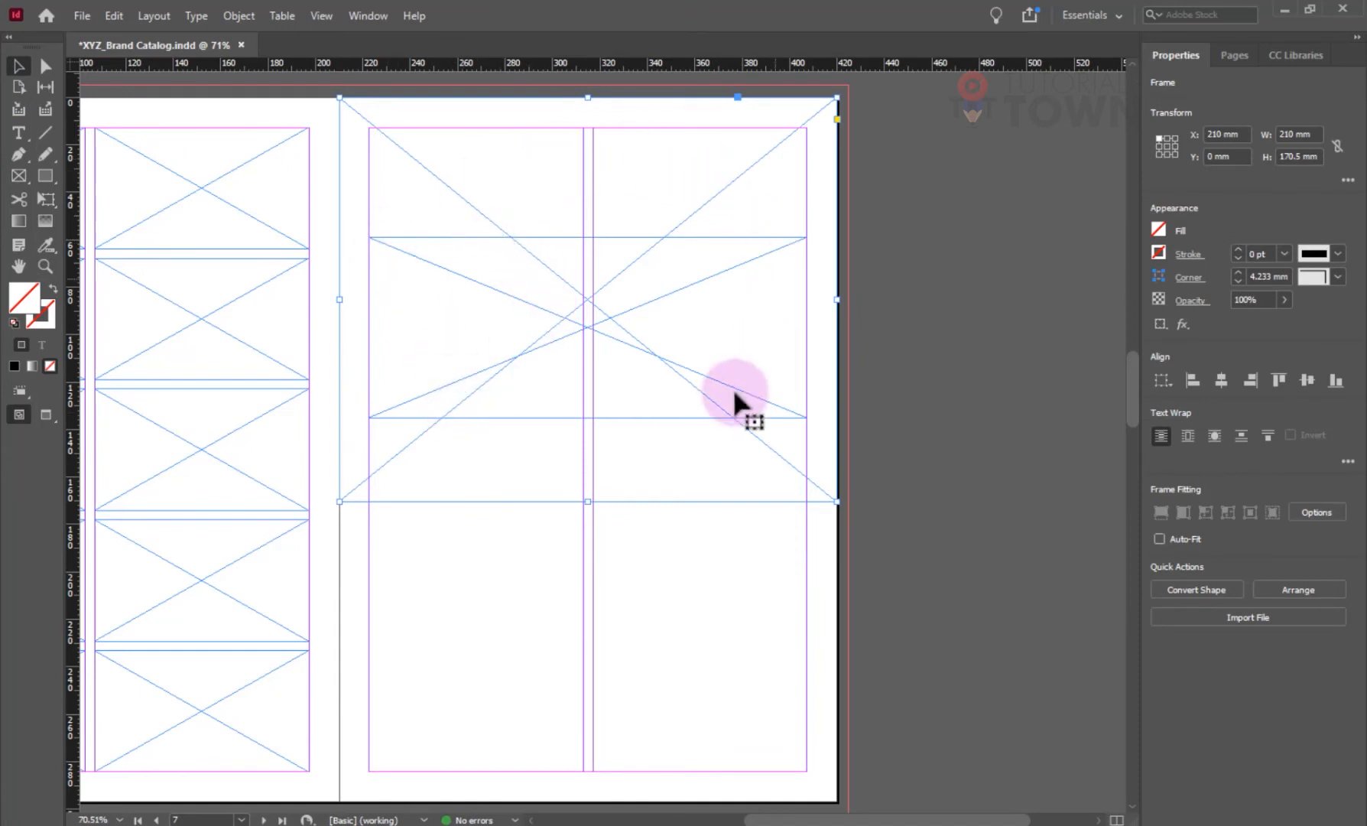
pyautogui.click(582, 625)
pyautogui.moveTo(440, 445); pyautogui.dragTo(559, 508)
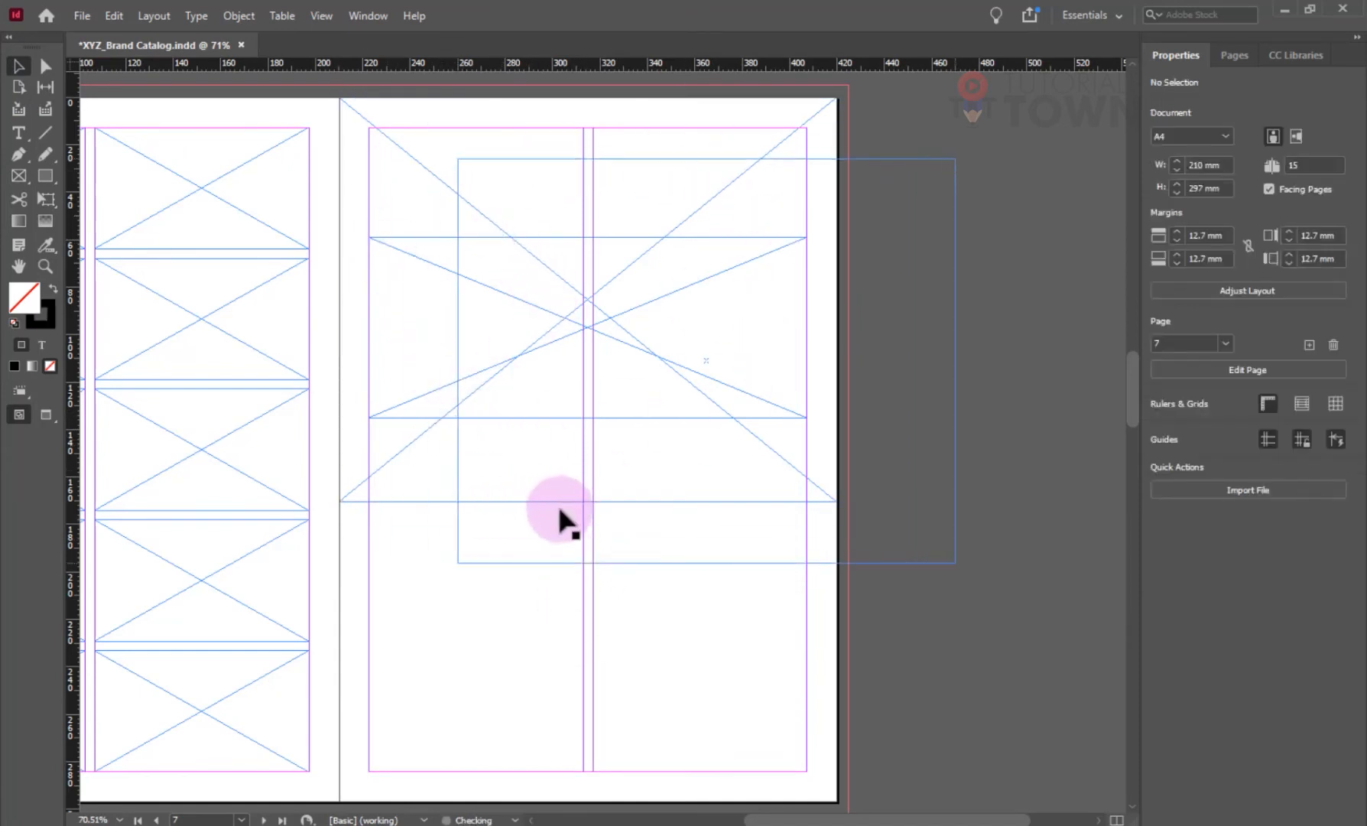
pyautogui.hotkey('ctrl', 'z')
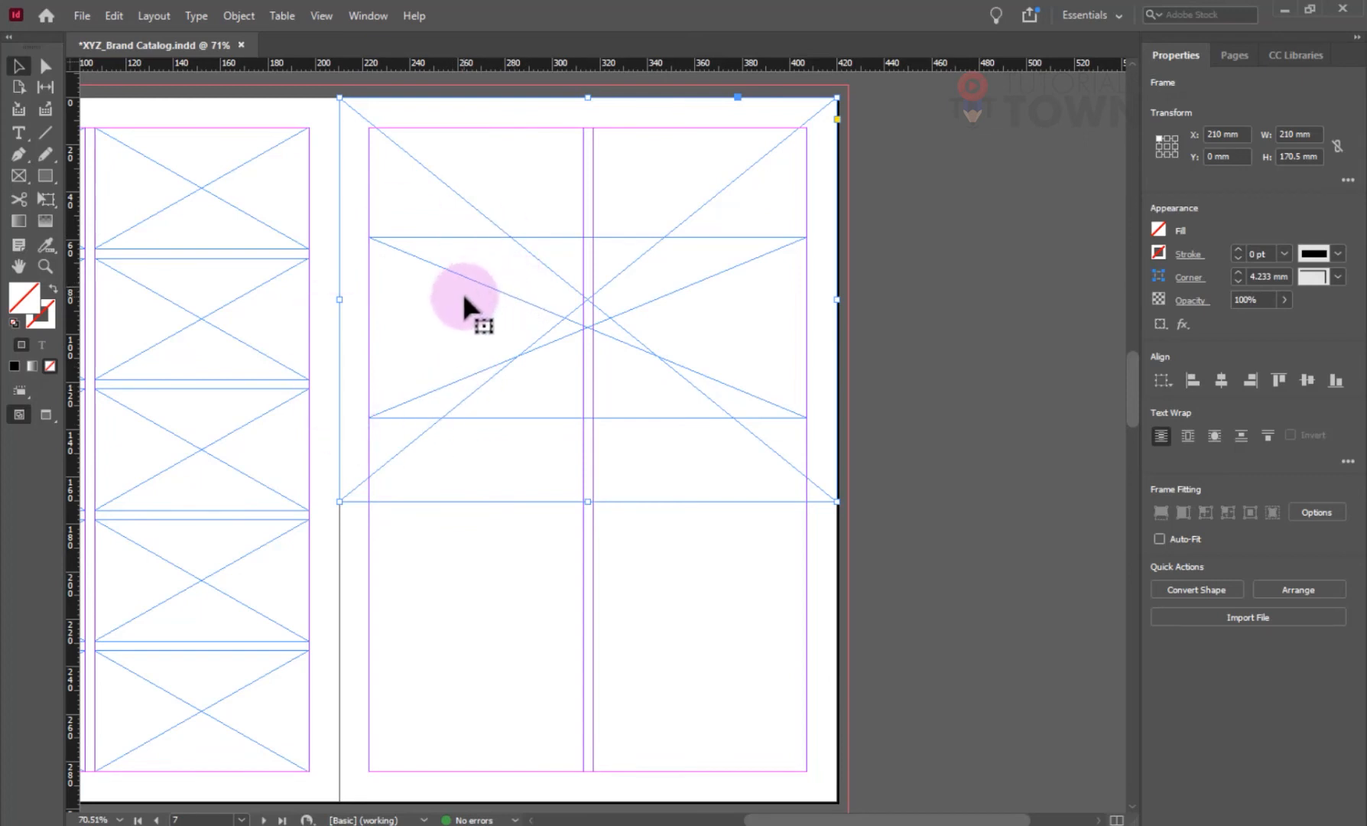
pyautogui.click(439, 299)
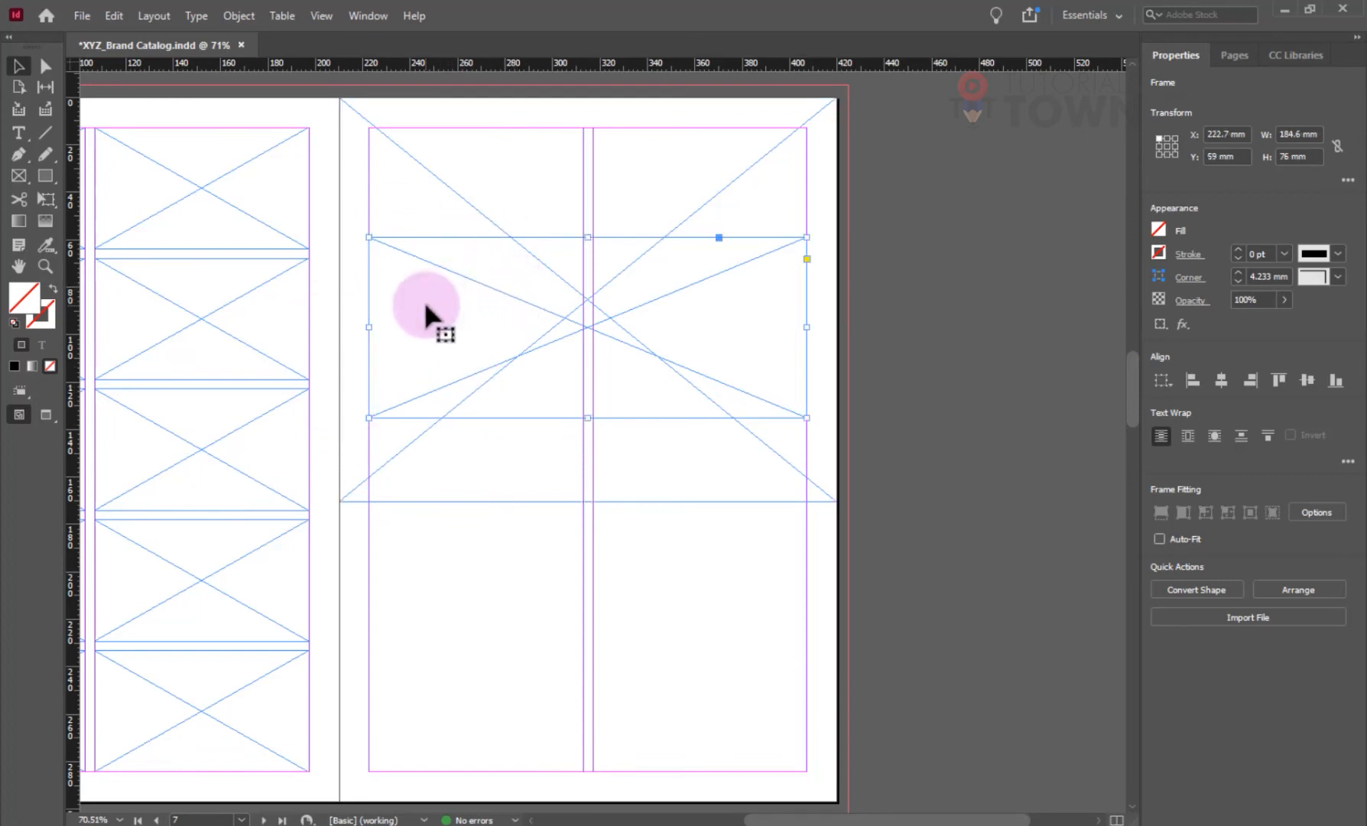
pyautogui.click(460, 595)
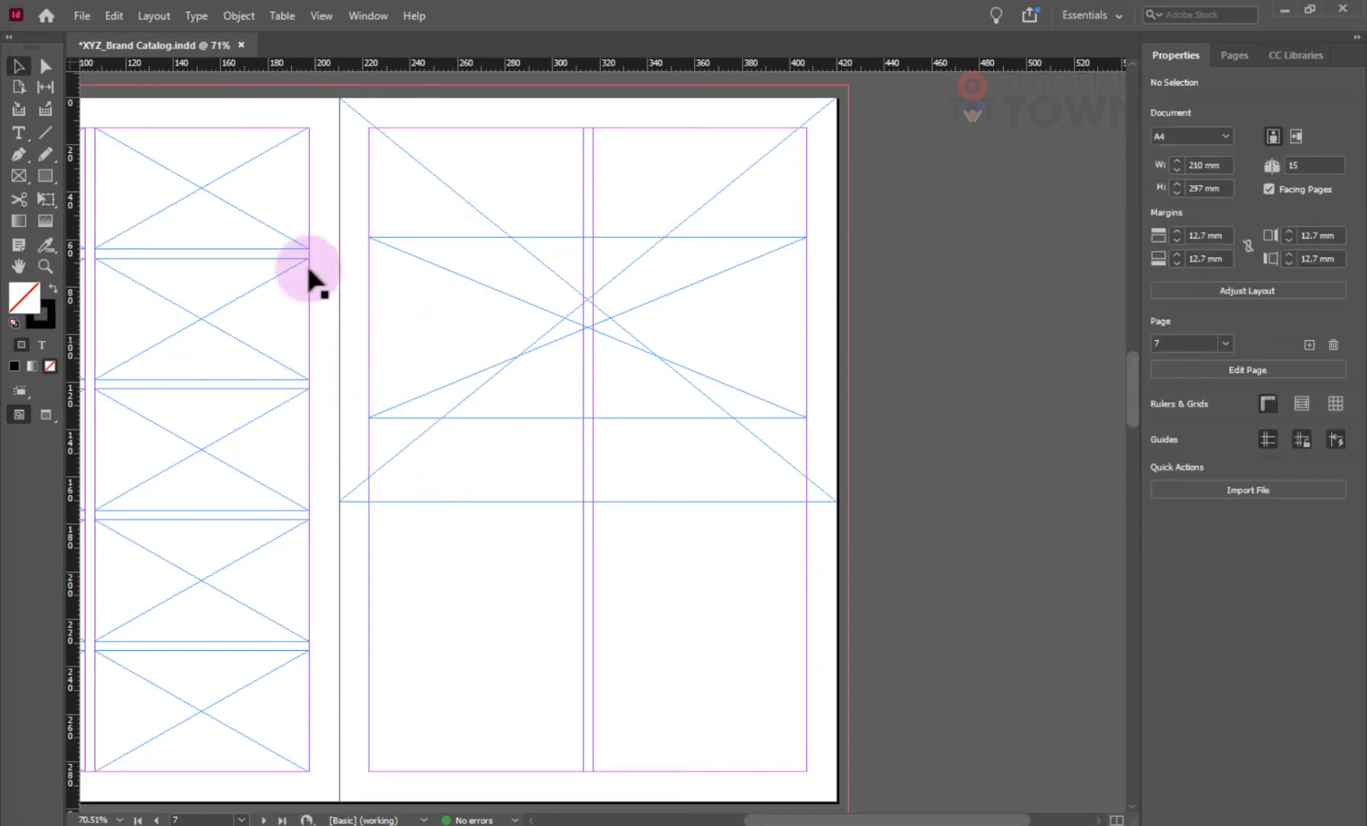
# - Move the second and third frames of page 6's inner column onto the overlapping frames on page 7
pyautogui.moveTo(94, 279); pyautogui.dragTo(482, 325)
pyautogui.moveTo(189, 306); pyautogui.dragTo(573, 363)
pyautogui.click(462, 678)
pyautogui.moveTo(193, 457); pyautogui.dragTo(604, 355)
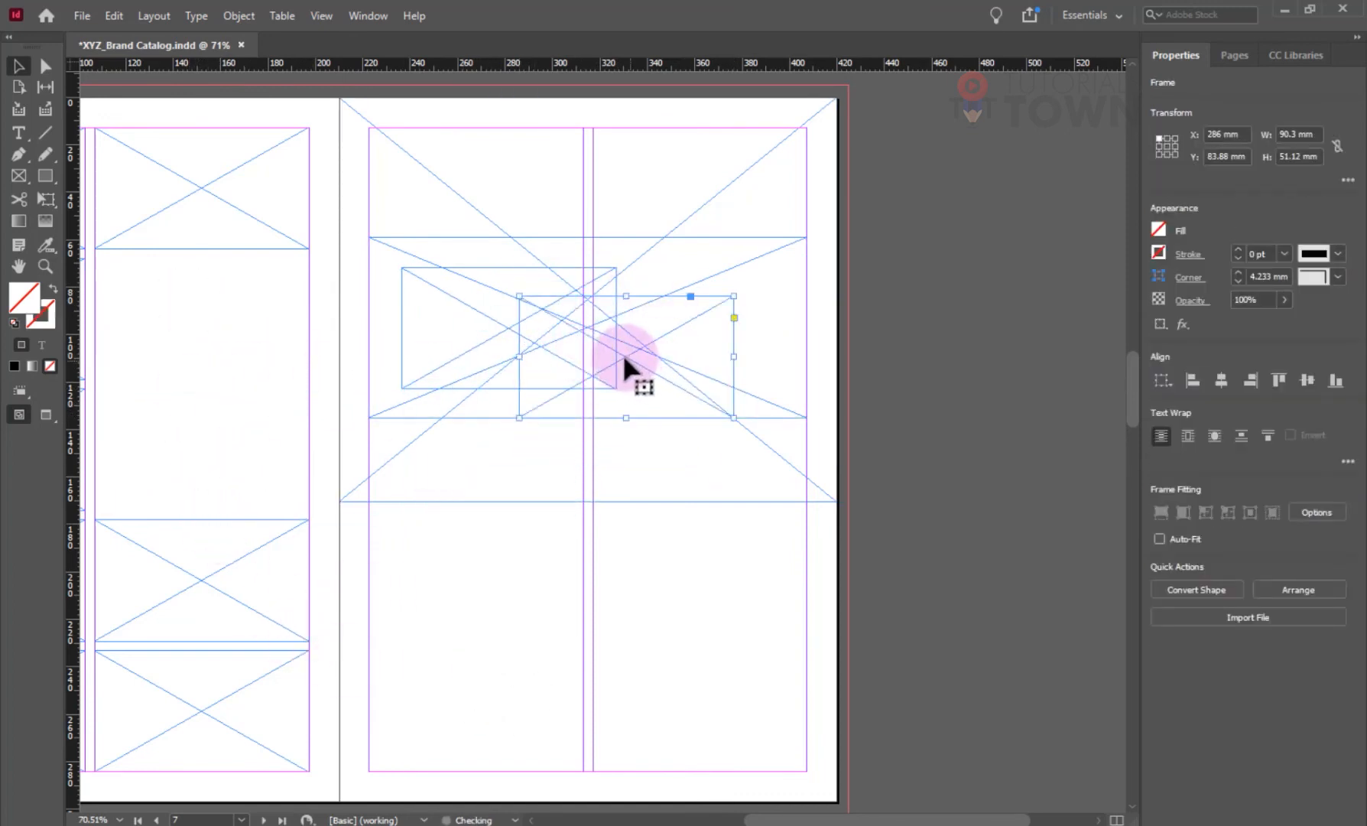
# - Select different frames within the overlapping stack on page 7
pyautogui.click(619, 571)
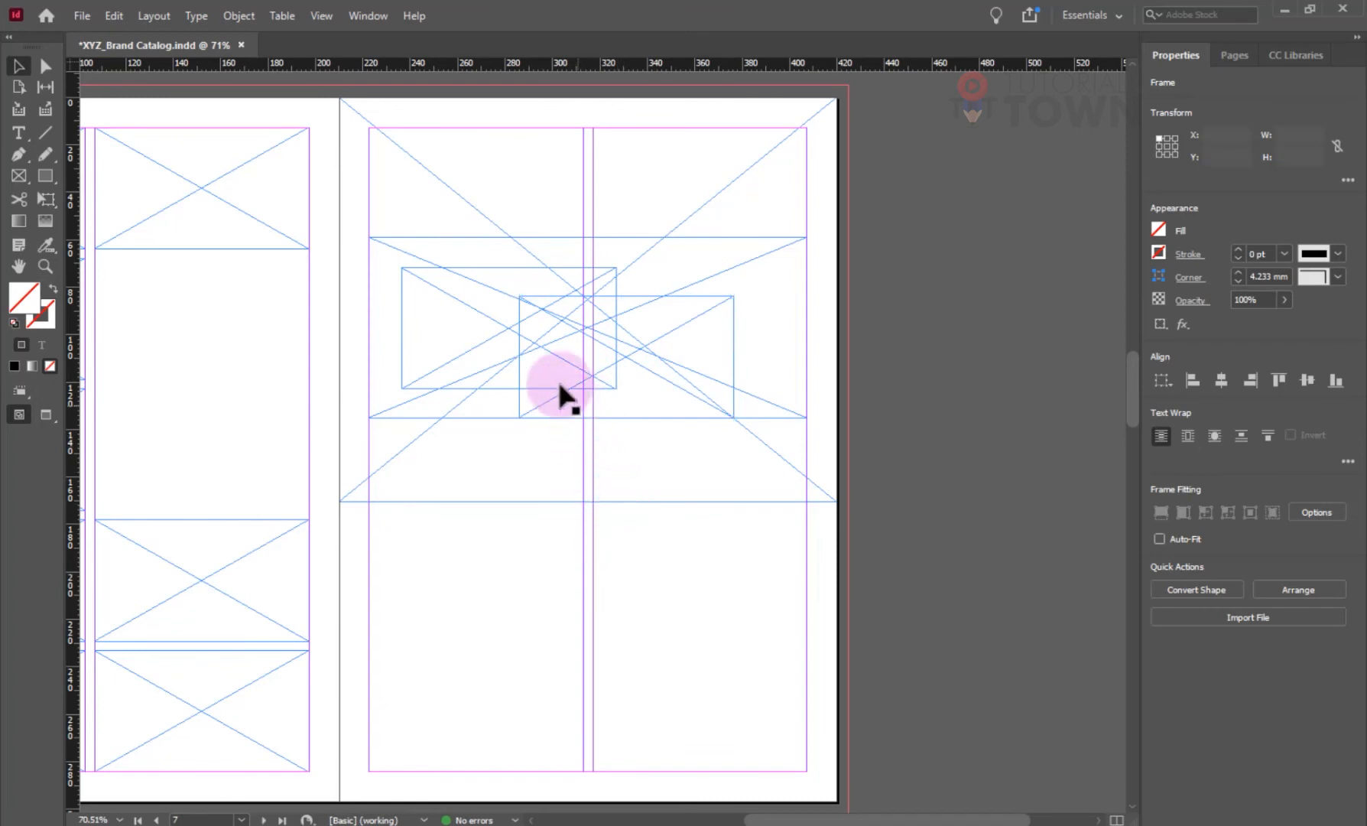
pyautogui.click(517, 316)
pyautogui.click(549, 624)
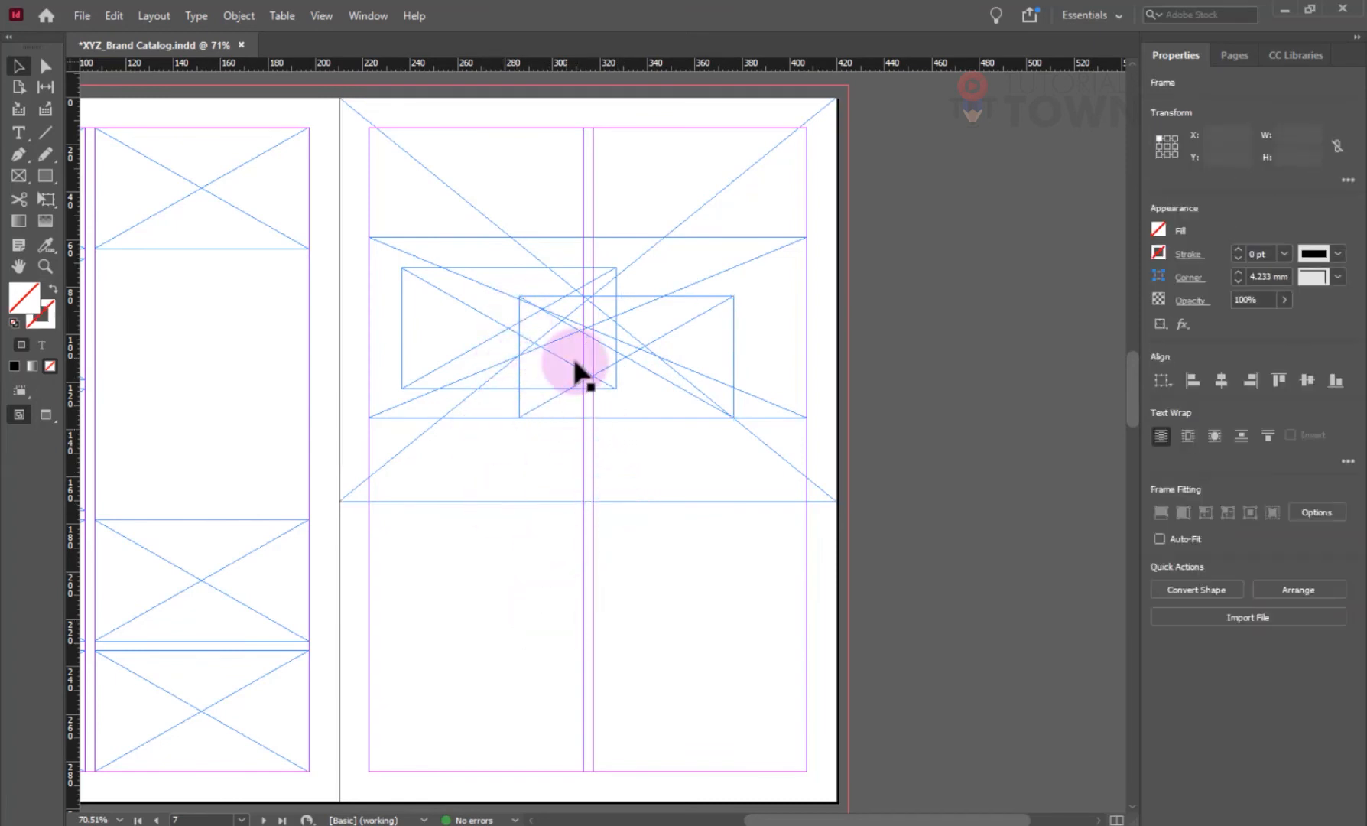
pyautogui.click(575, 360)
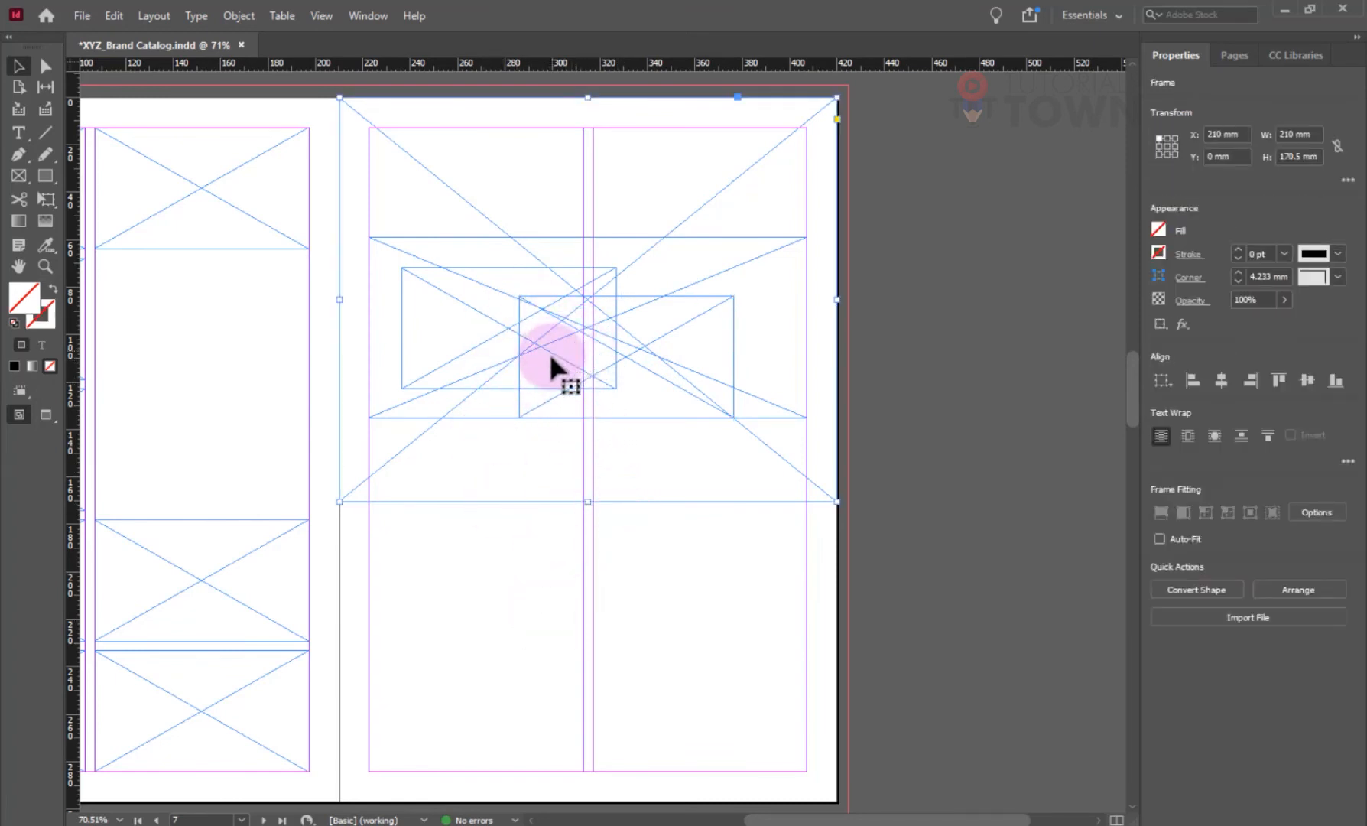
pyautogui.click(551, 358)
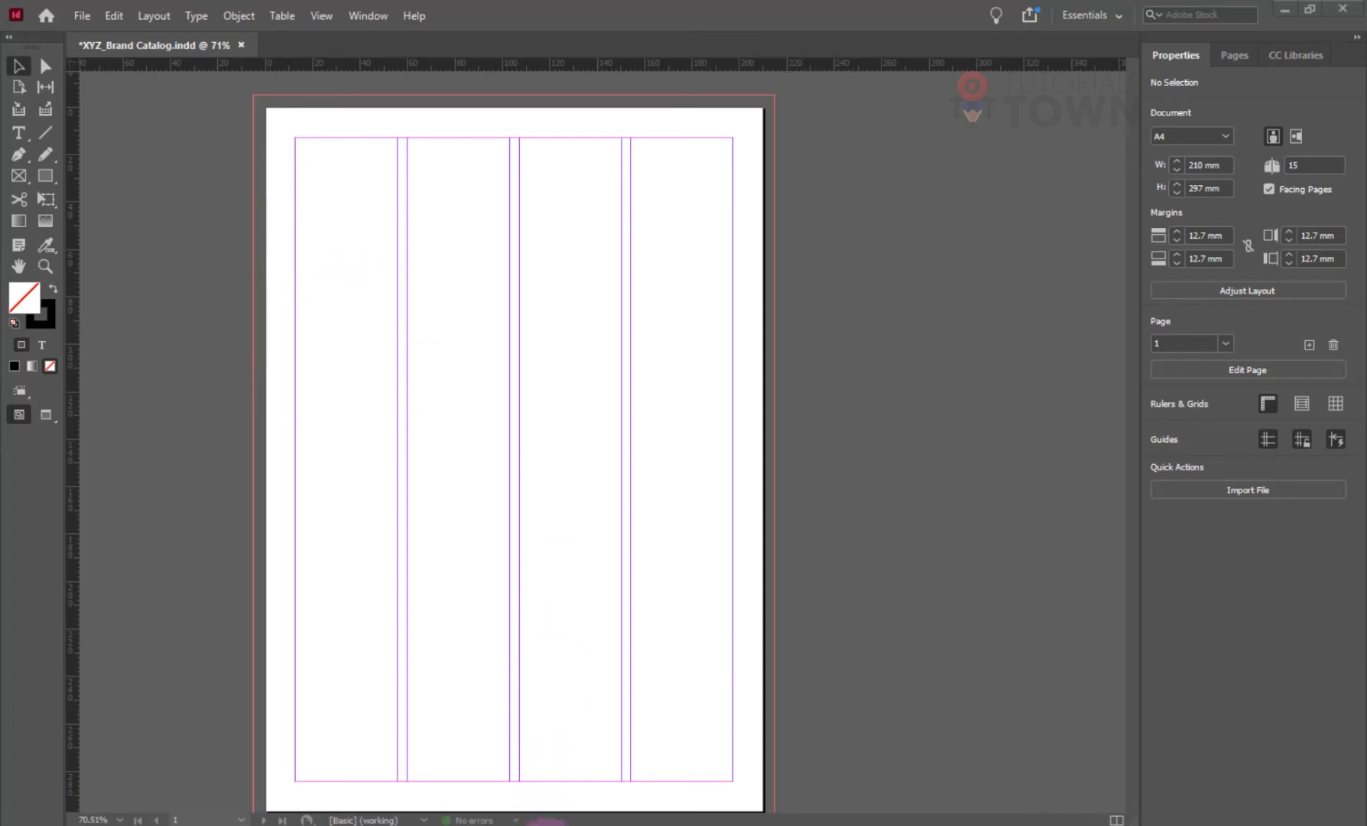
# - Switch to the browser's MAKESHIFT magazine cover and tile it side by side with the InDesign document on page 1
pyautogui.moveTo(287, 822)
pyautogui.click(277, 788)
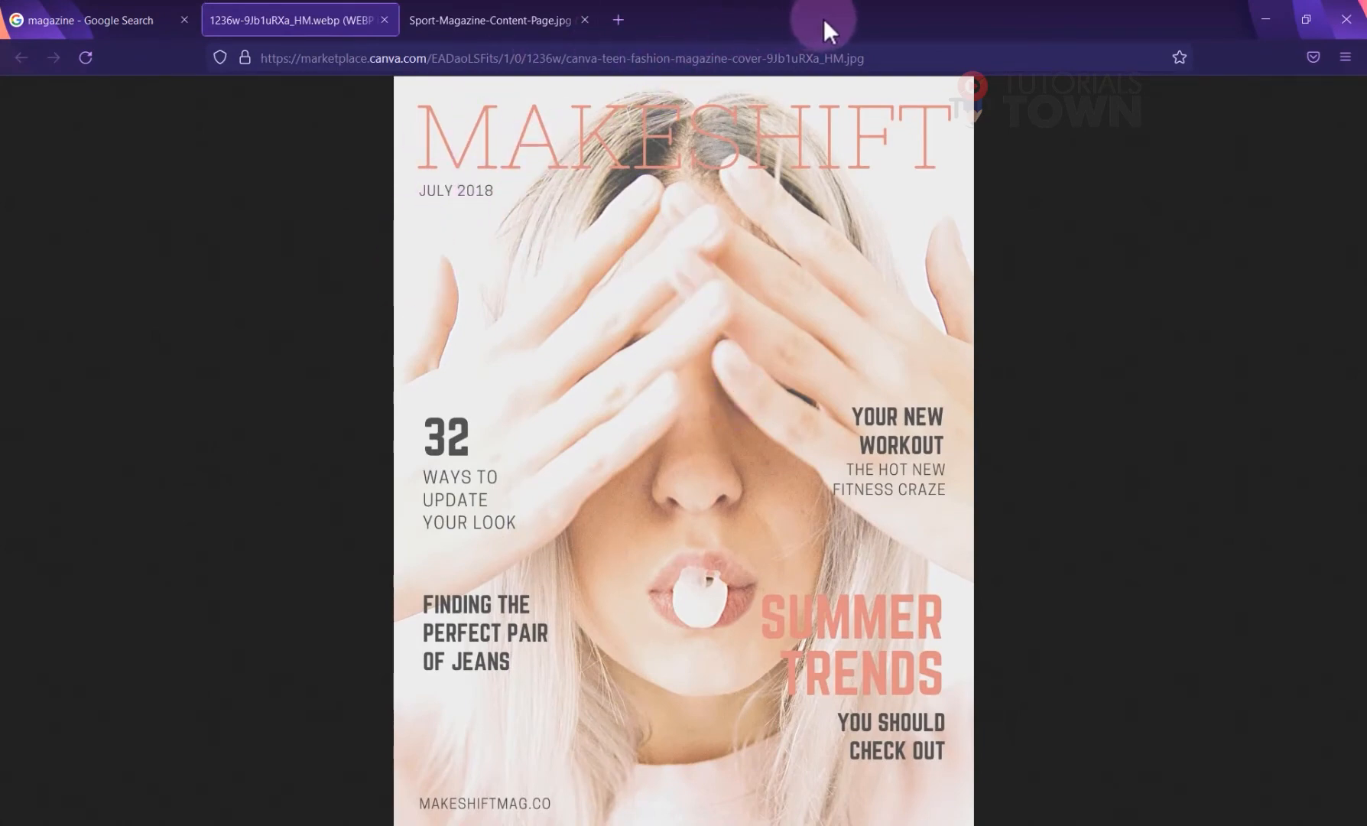
pyautogui.doubleClick(880, 12)
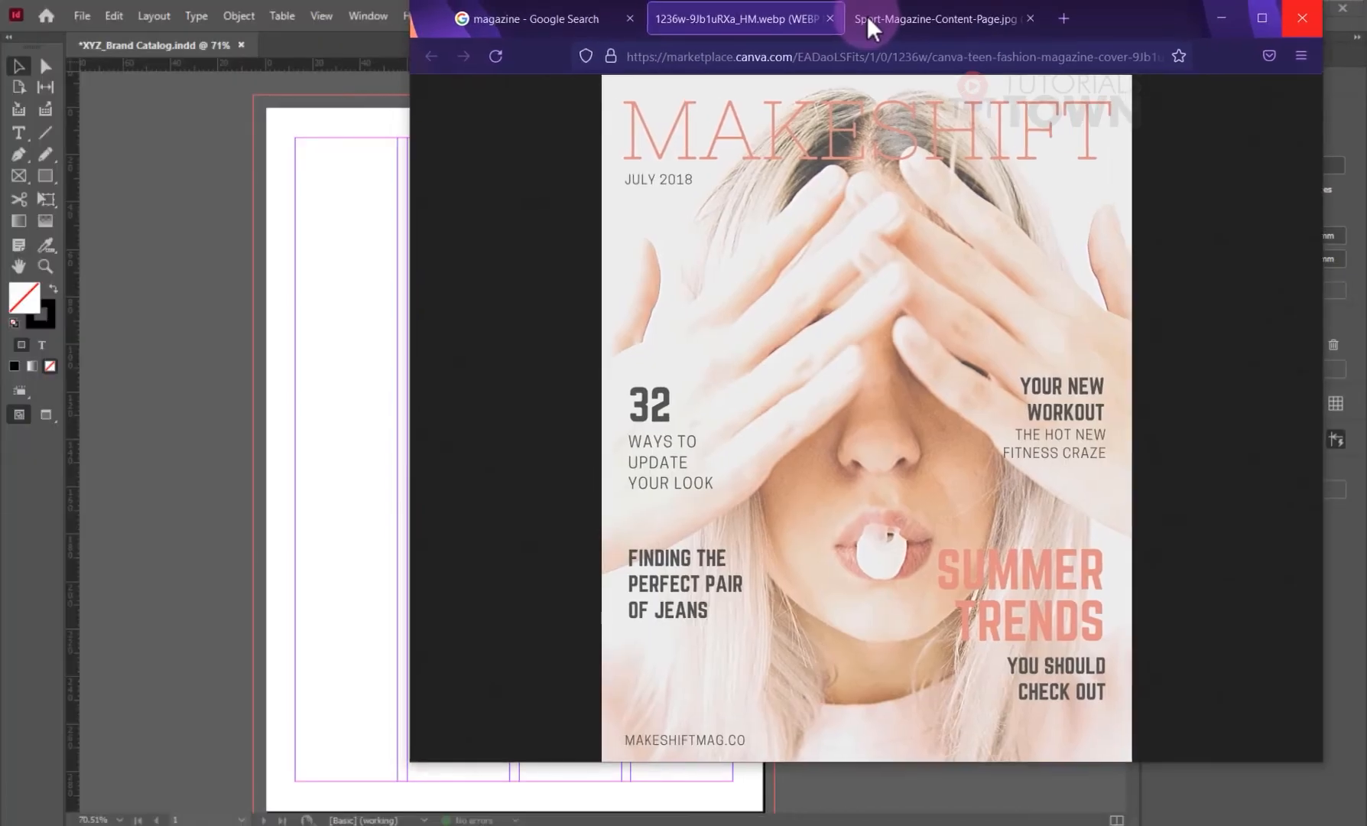
pyautogui.moveTo(867, 15); pyautogui.dragTo(1, 191)
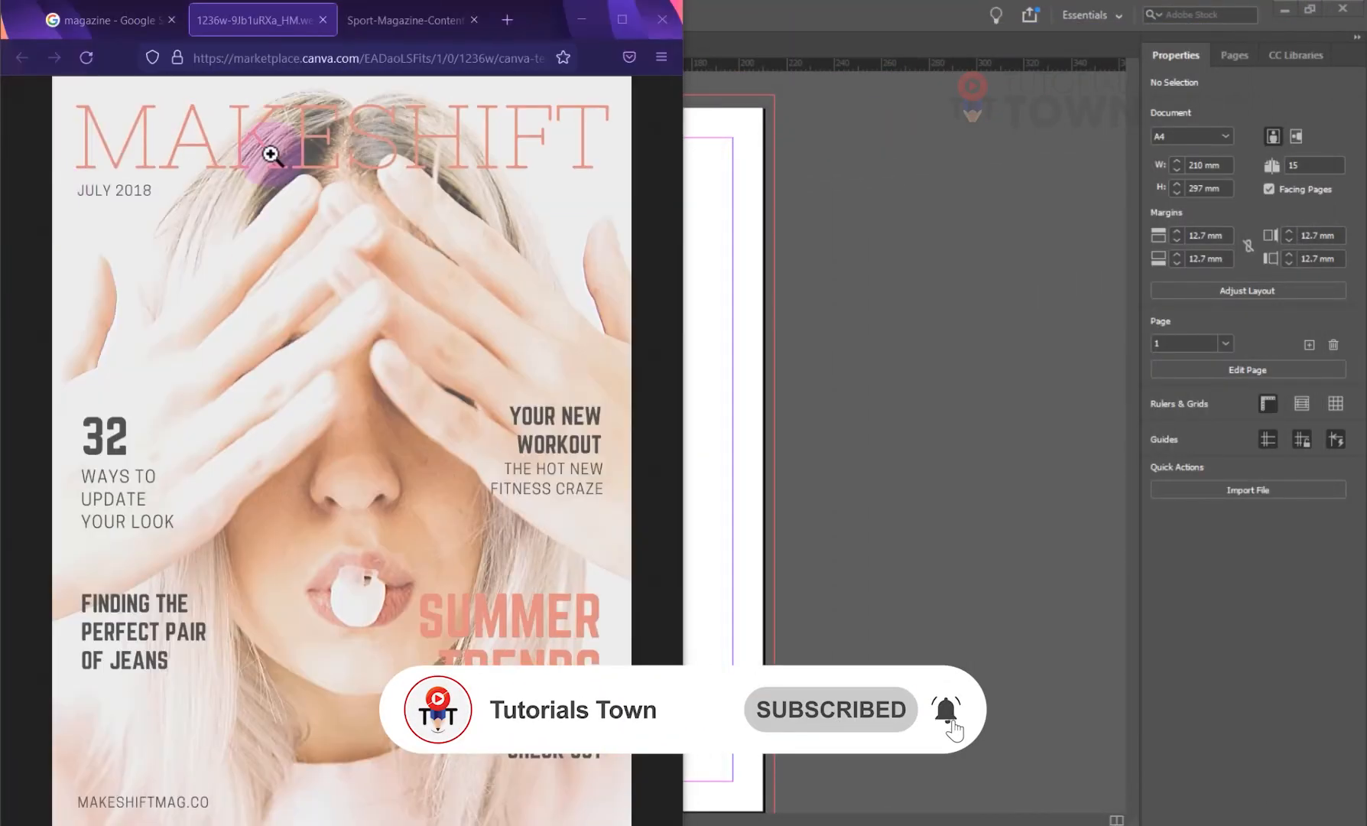
pyautogui.click(803, 254)
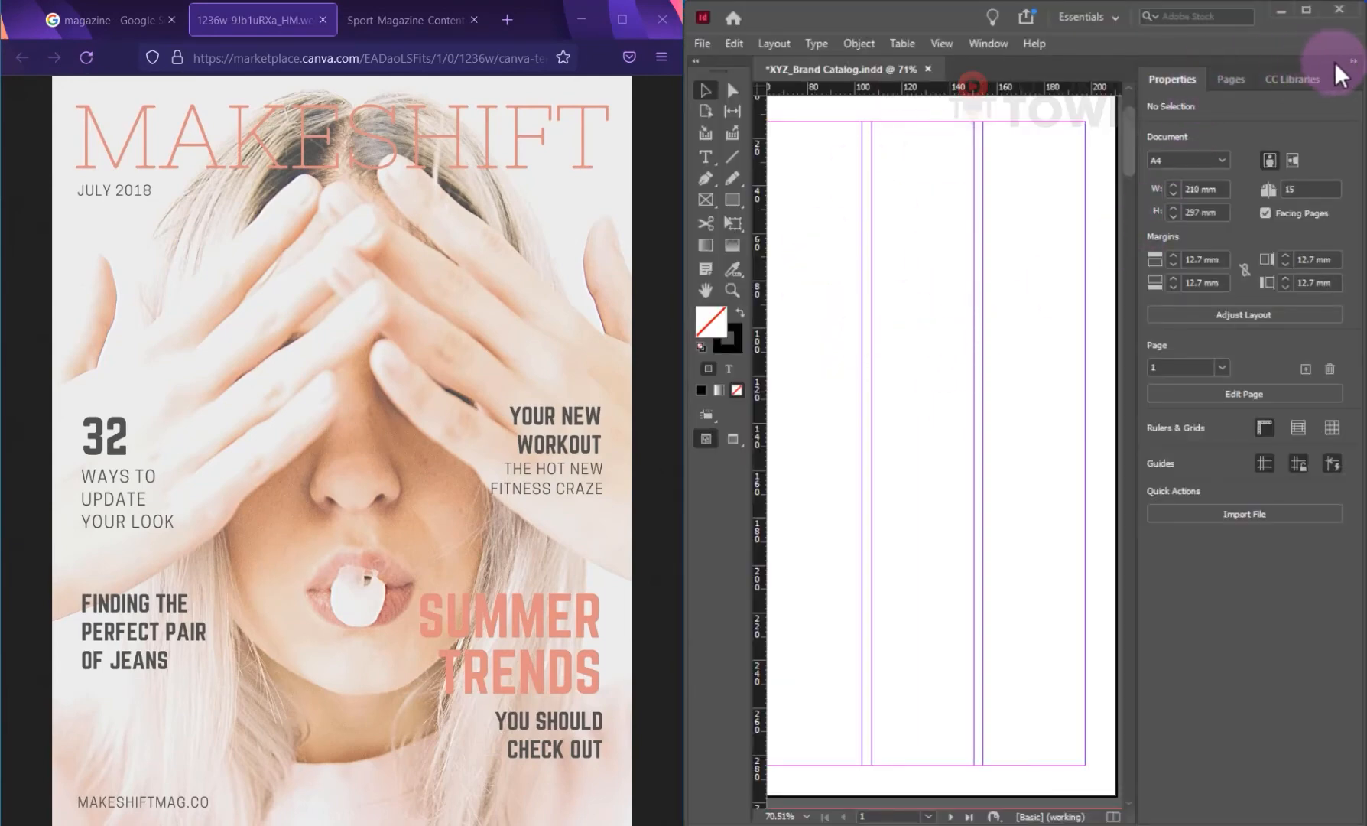
# - Collapse the docked side panels to icons only, making room for all of page 1 beside the reference cover
pyautogui.click(1353, 63)
pyautogui.click(933, 437)
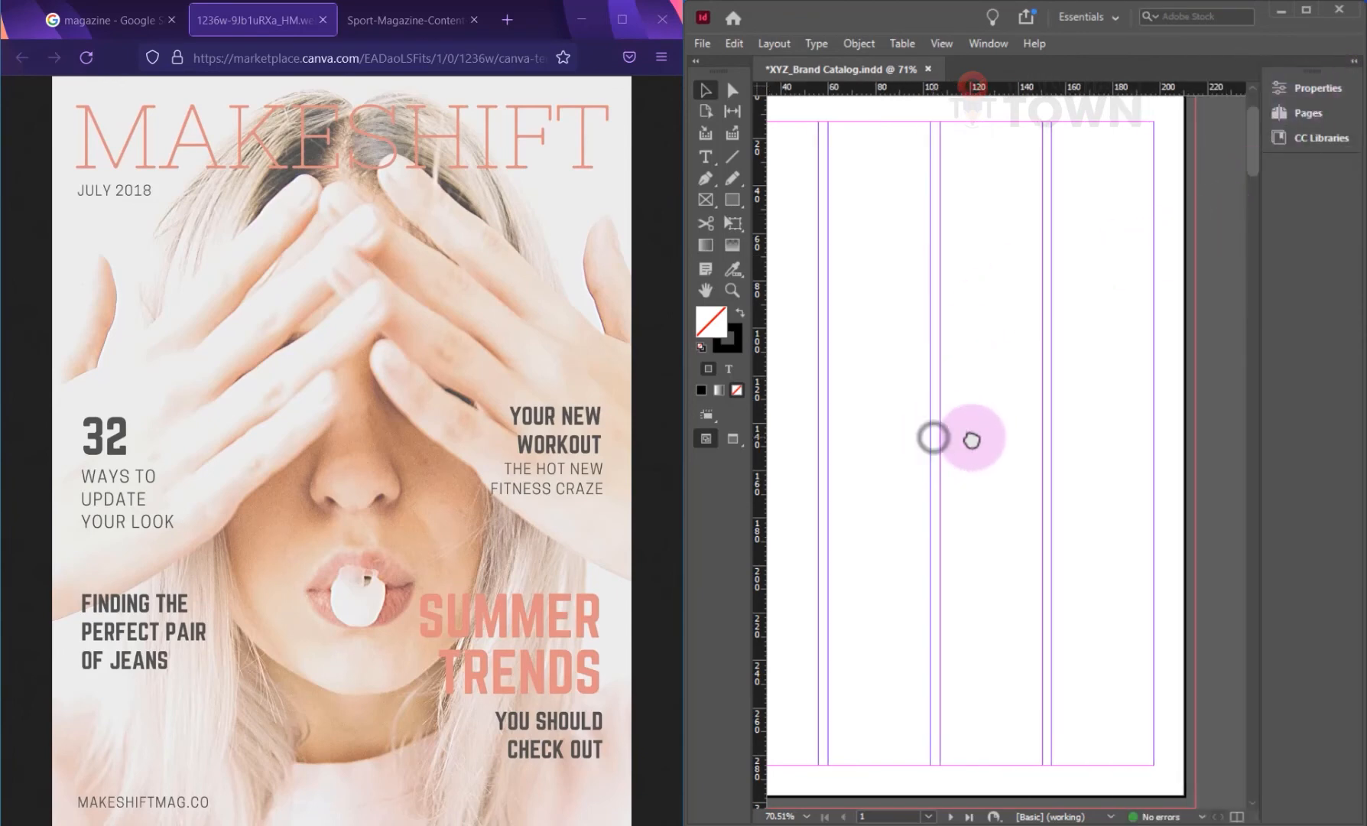
pyautogui.moveTo(1263, 208); pyautogui.dragTo(1347, 222)
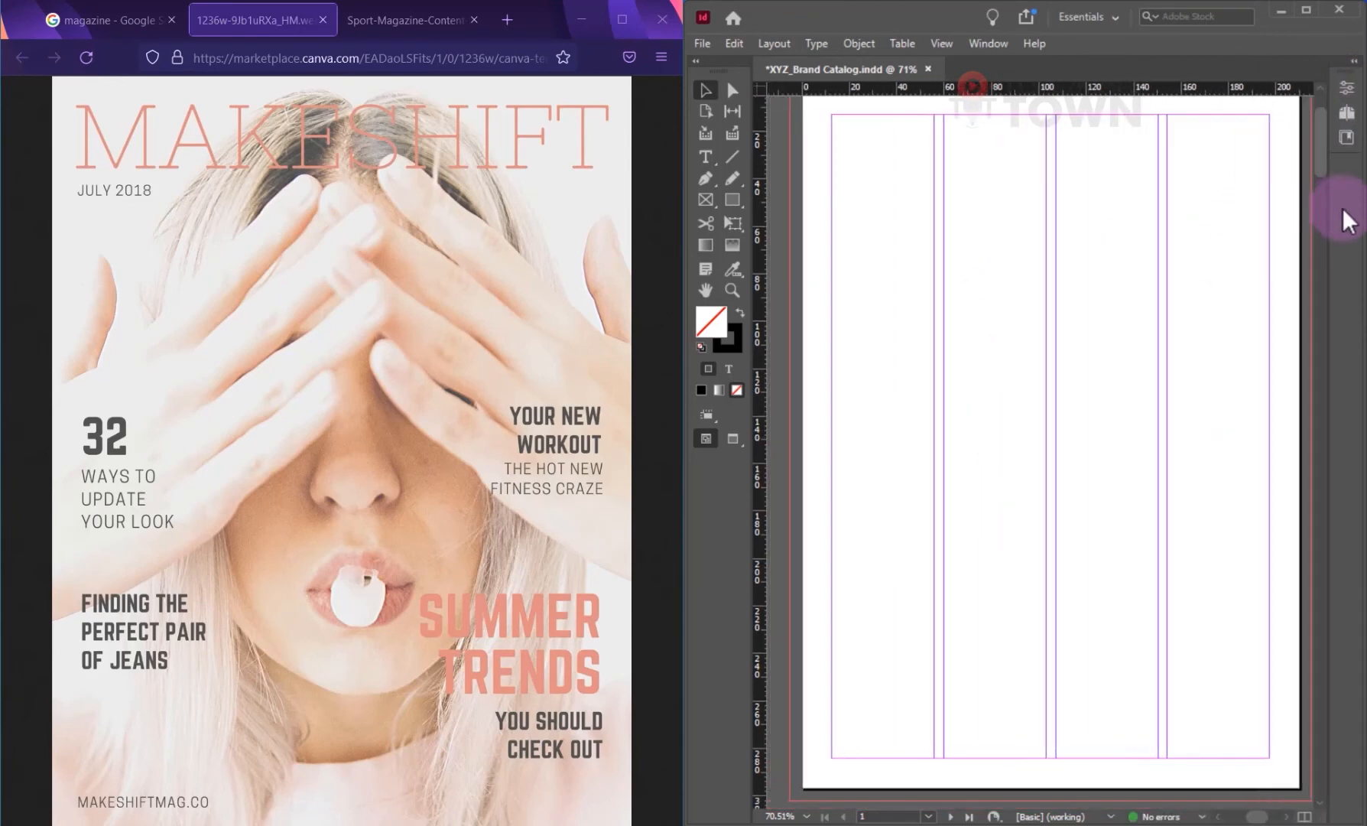
# - Draw a rectangle frame covering the whole of page 1 for the cover's background photo
pyautogui.click(705, 200)
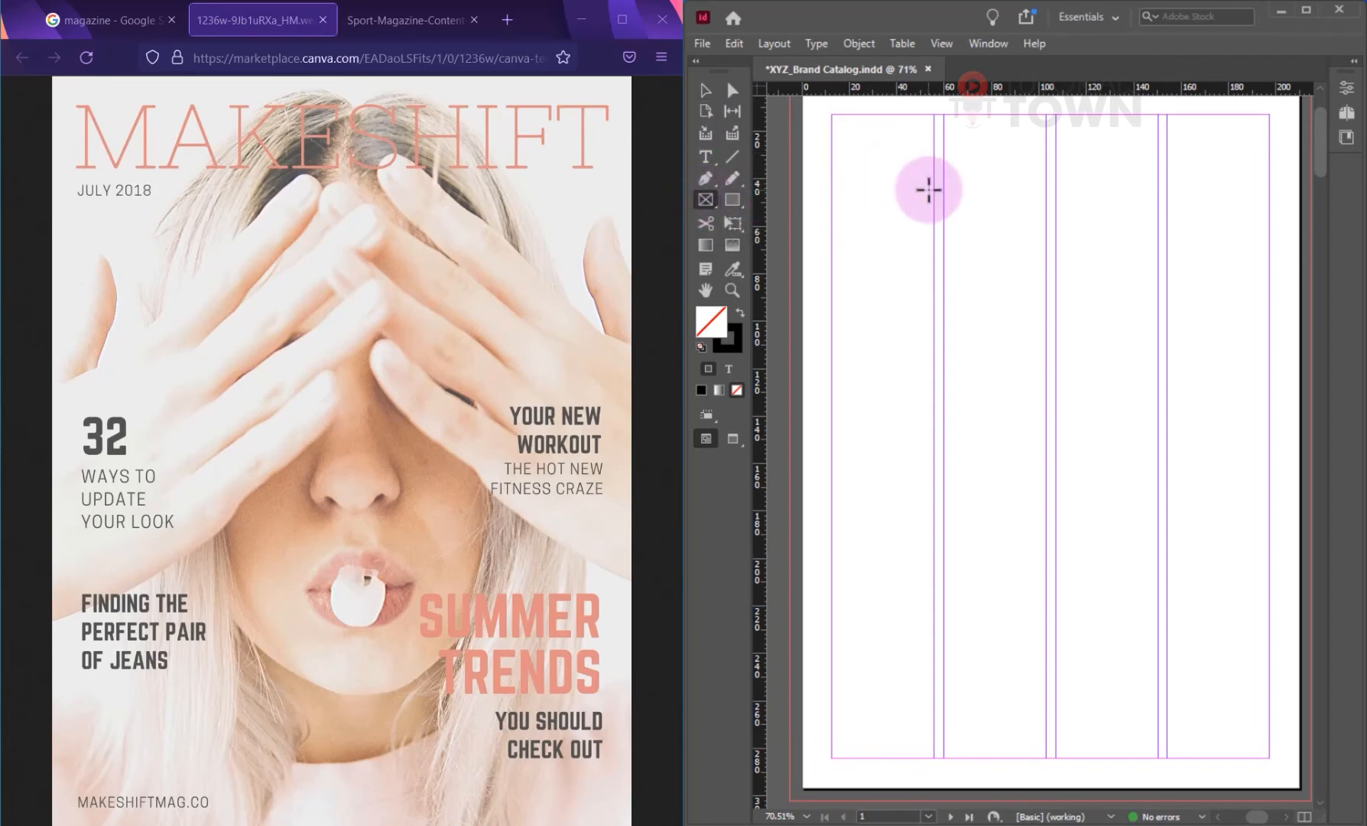
pyautogui.scroll(-1, 929, 190)
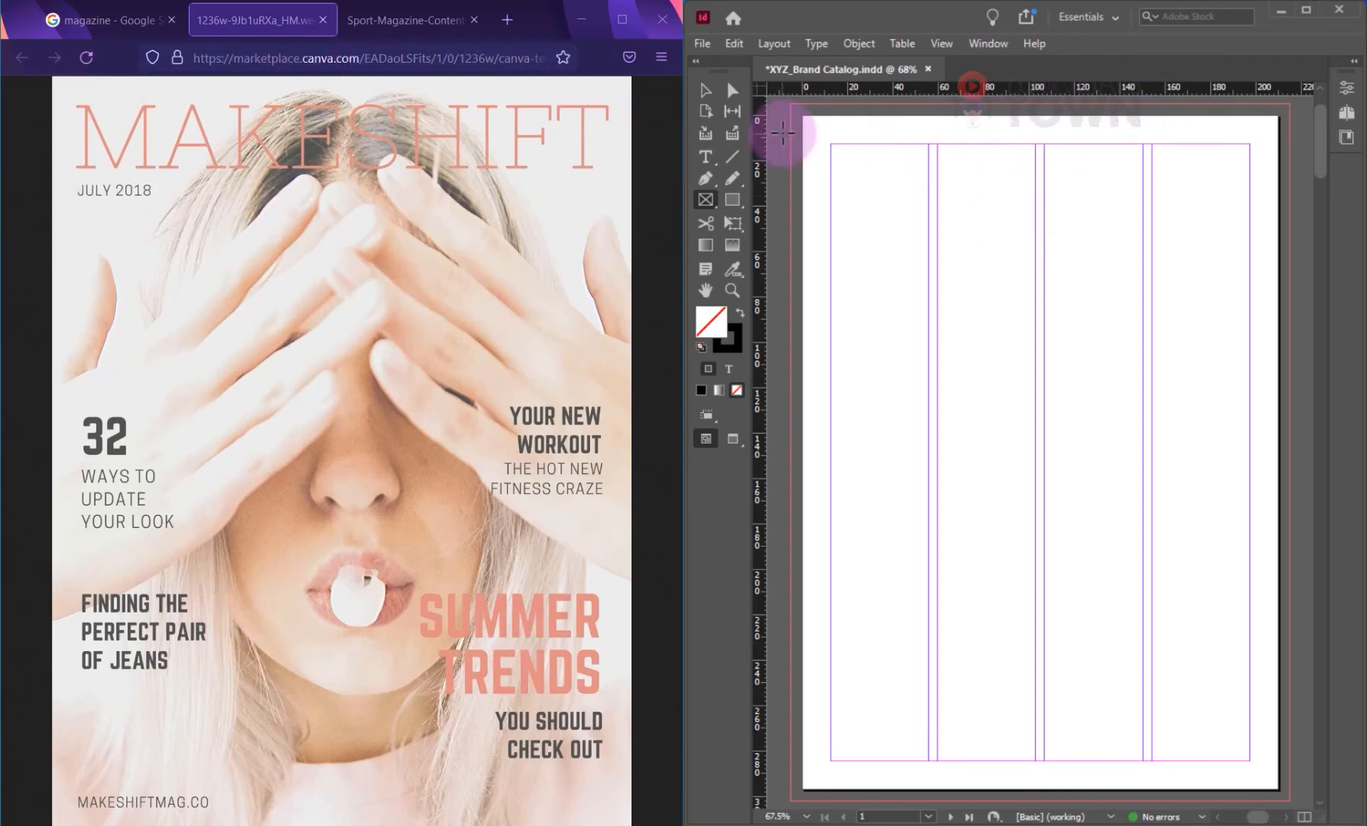
pyautogui.moveTo(801, 115); pyautogui.dragTo(1279, 790)
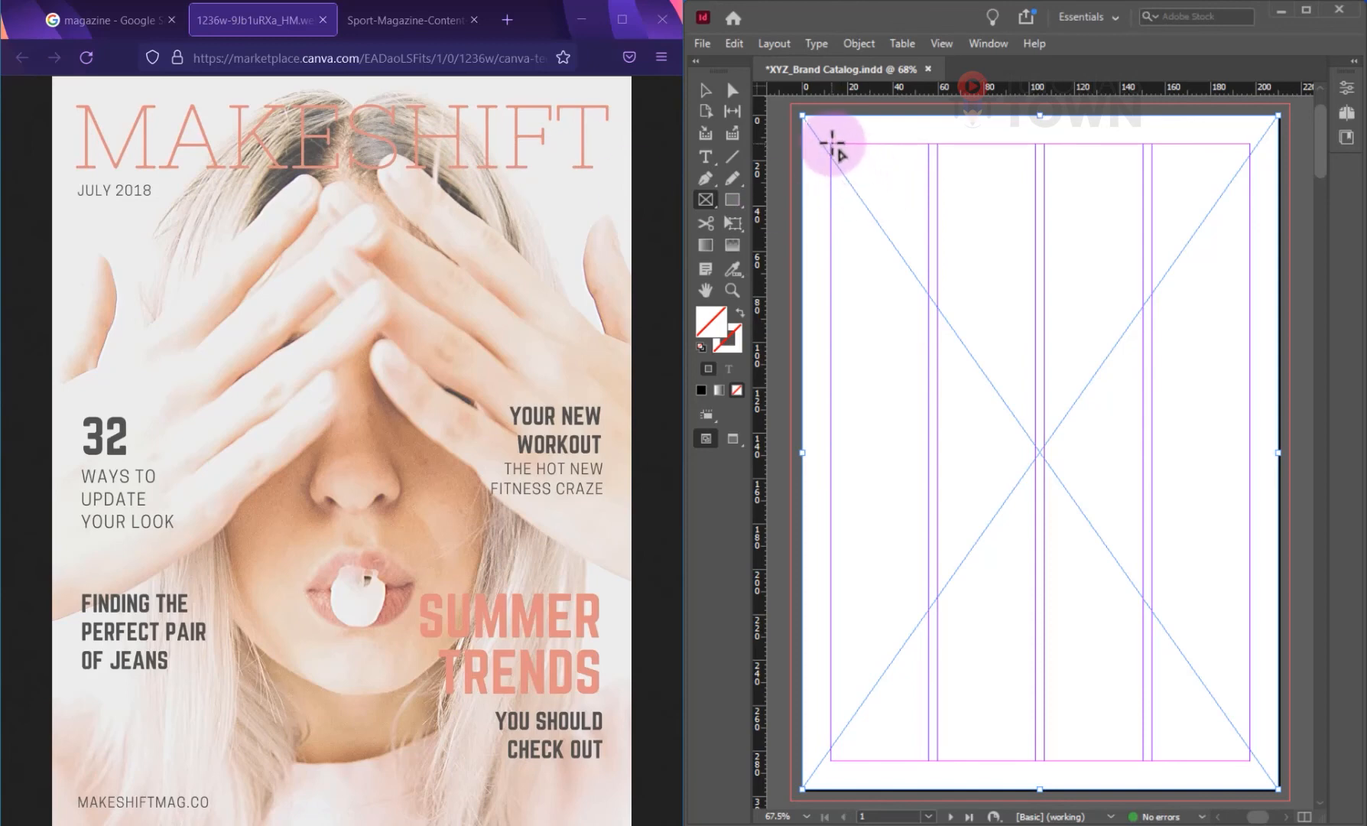
# - Draw the masthead frame from the top margin across all four columns, reduce its height, and add a shallow one-column date frame below it
pyautogui.moveTo(832, 142); pyautogui.dragTo(1250, 239)
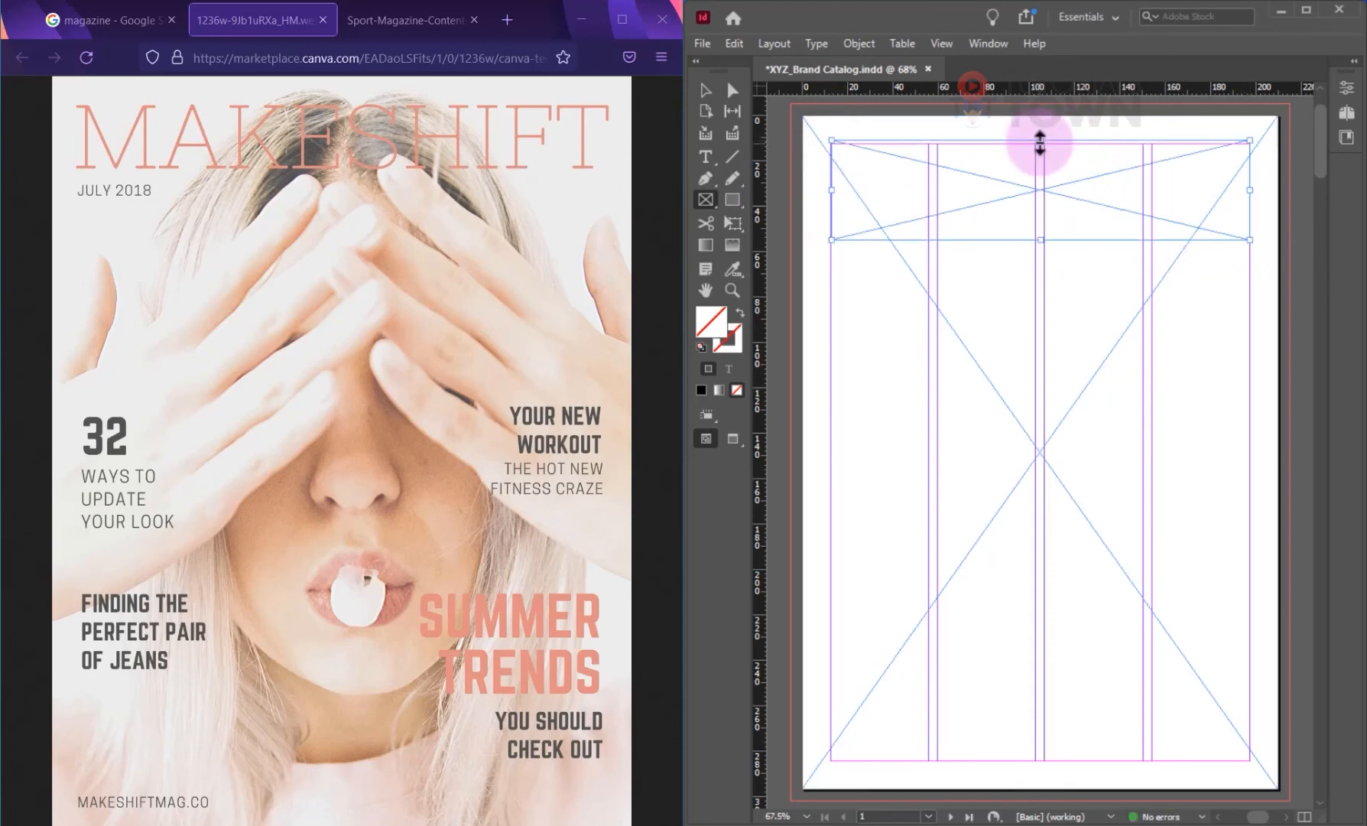
pyautogui.moveTo(1041, 142); pyautogui.dragTo(1040, 144)
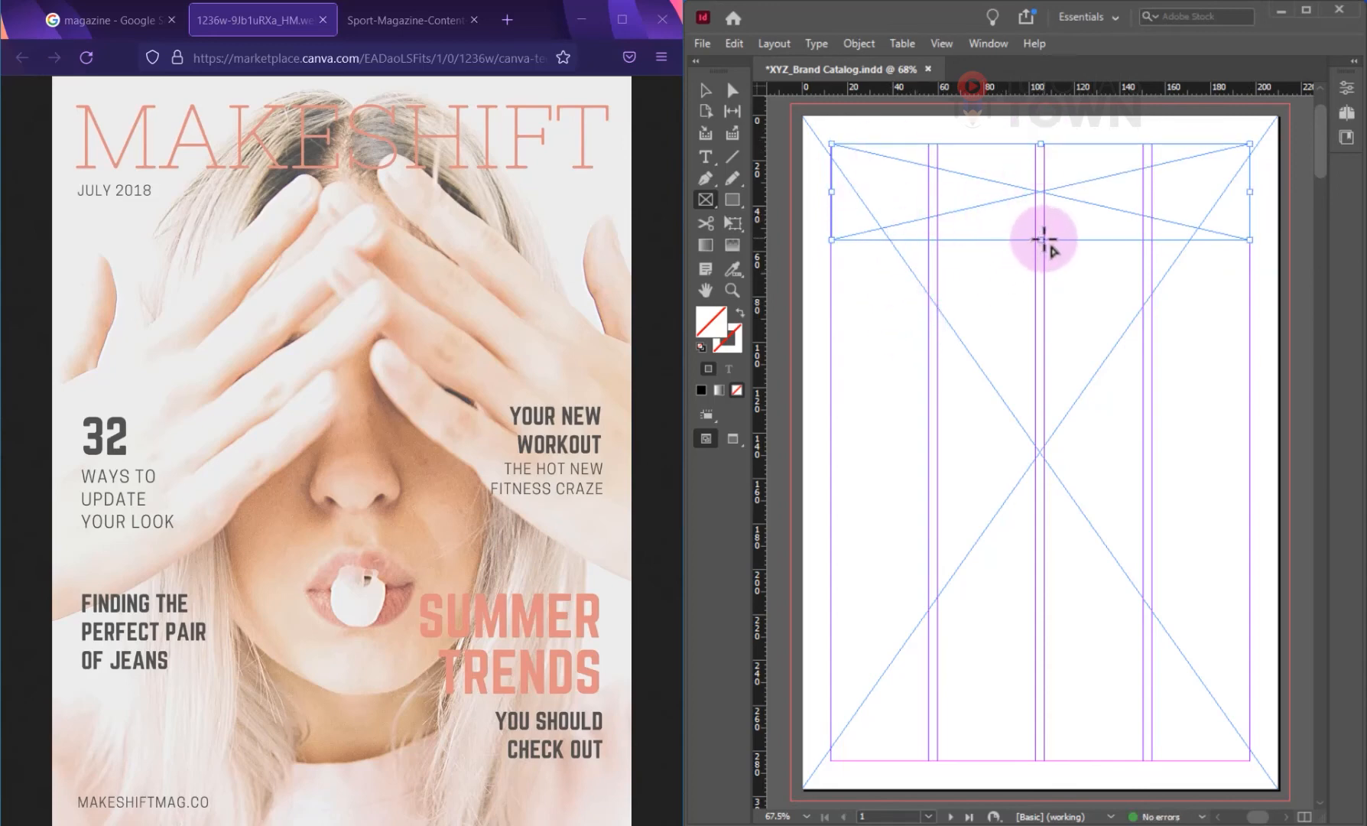
pyautogui.moveTo(1040, 239); pyautogui.dragTo(1040, 224)
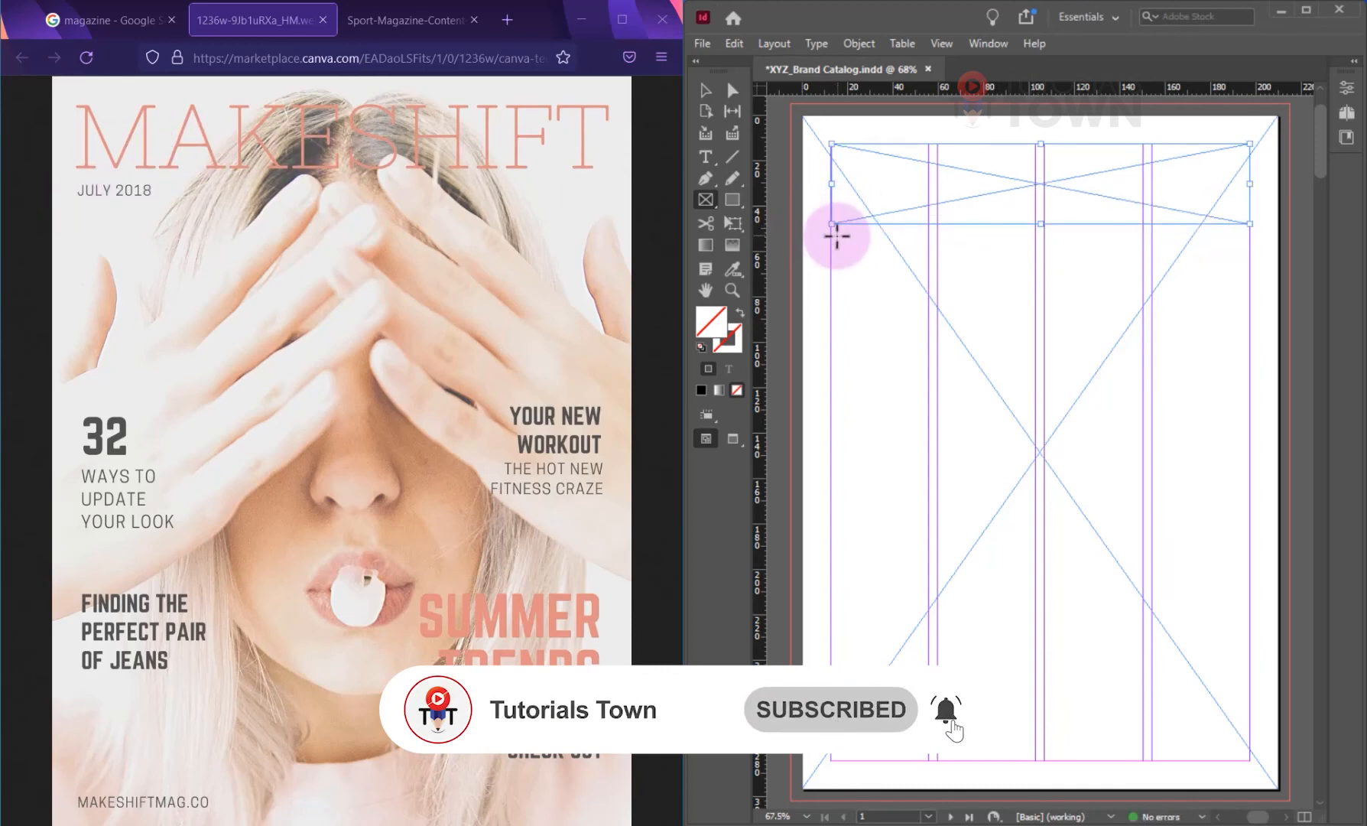
pyautogui.moveTo(831, 230); pyautogui.dragTo(929, 248)
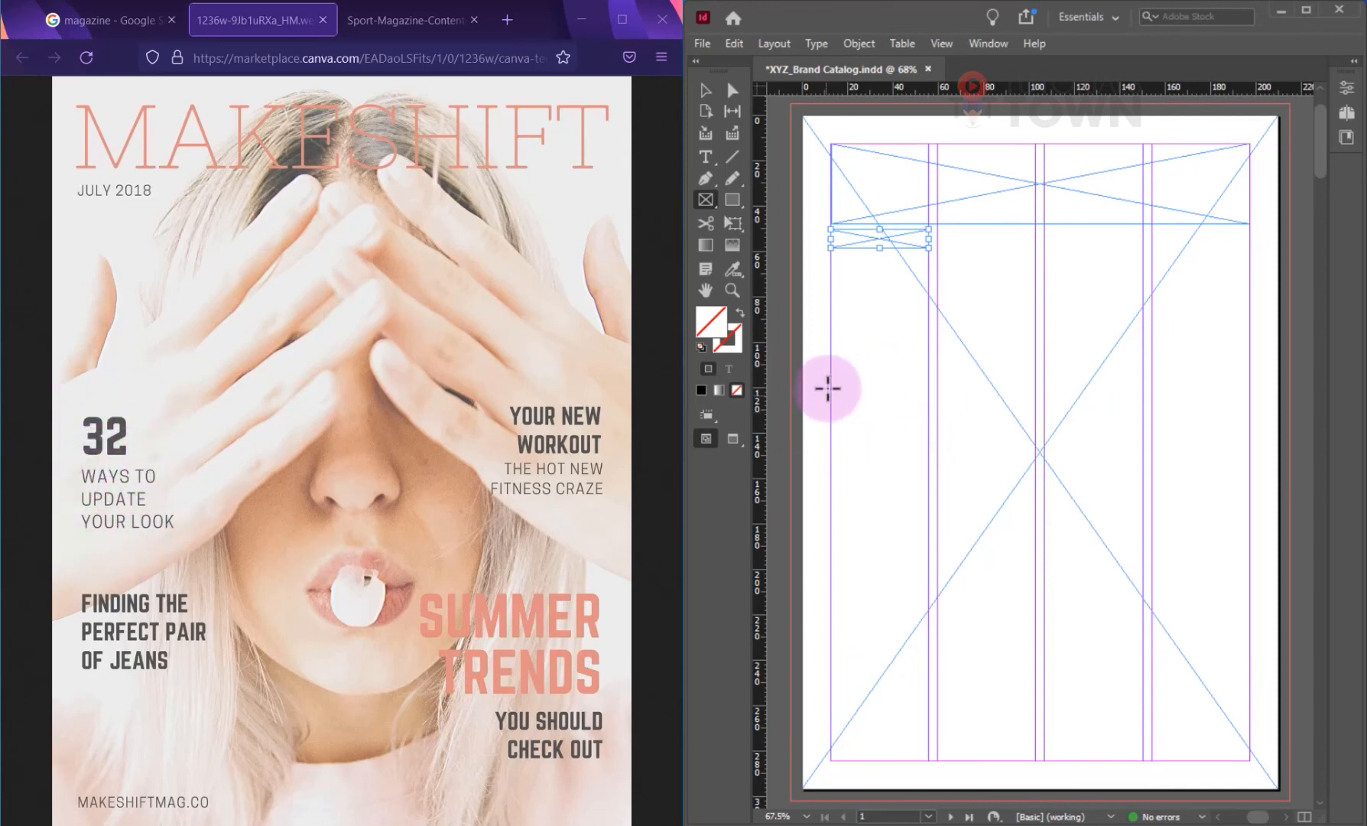
# - Draw frames along the left margin for the 32 headline, its three-line subtext, the jeans headline and the website address in the bottom corner
pyautogui.moveTo(832, 388); pyautogui.dragTo(929, 523)
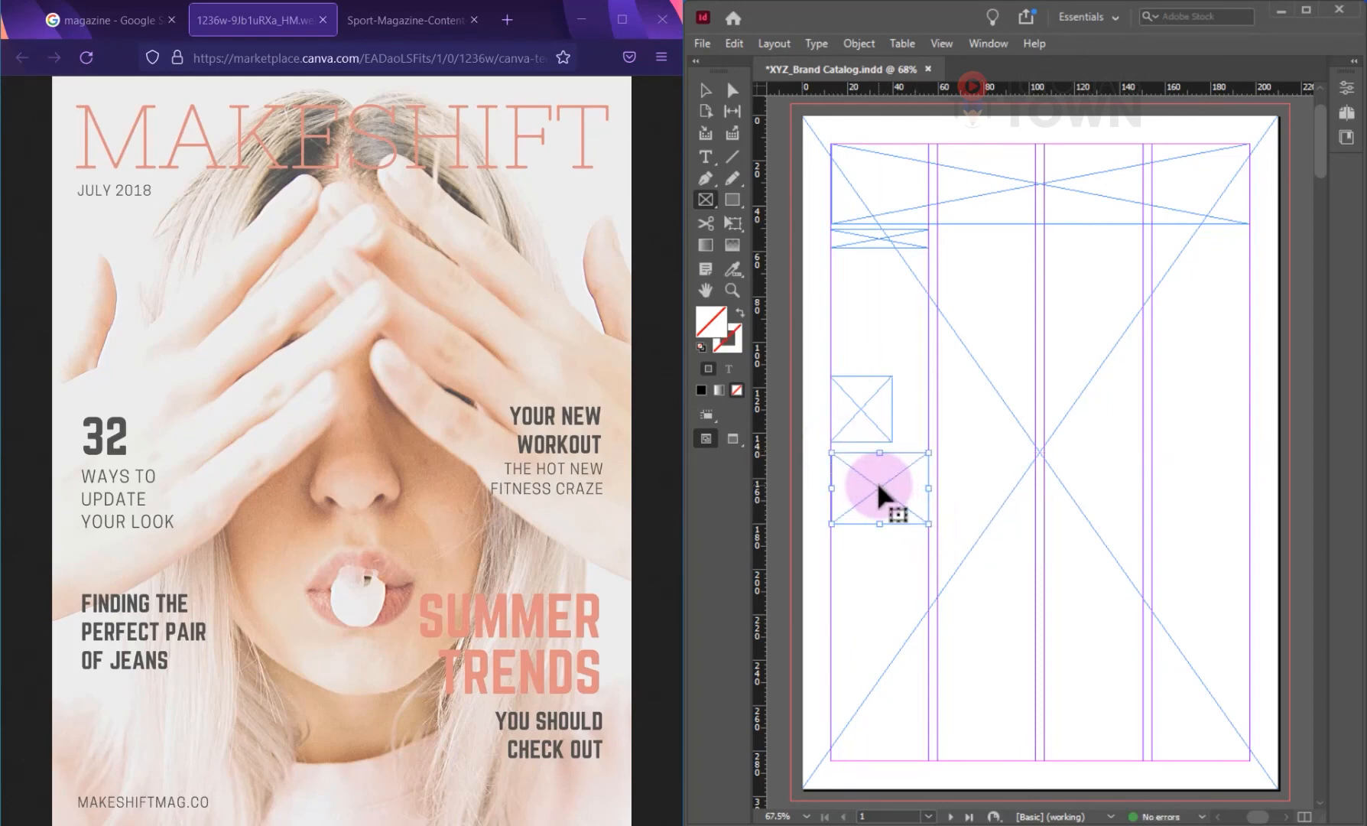
pyautogui.moveTo(878, 485); pyautogui.dragTo(879, 482)
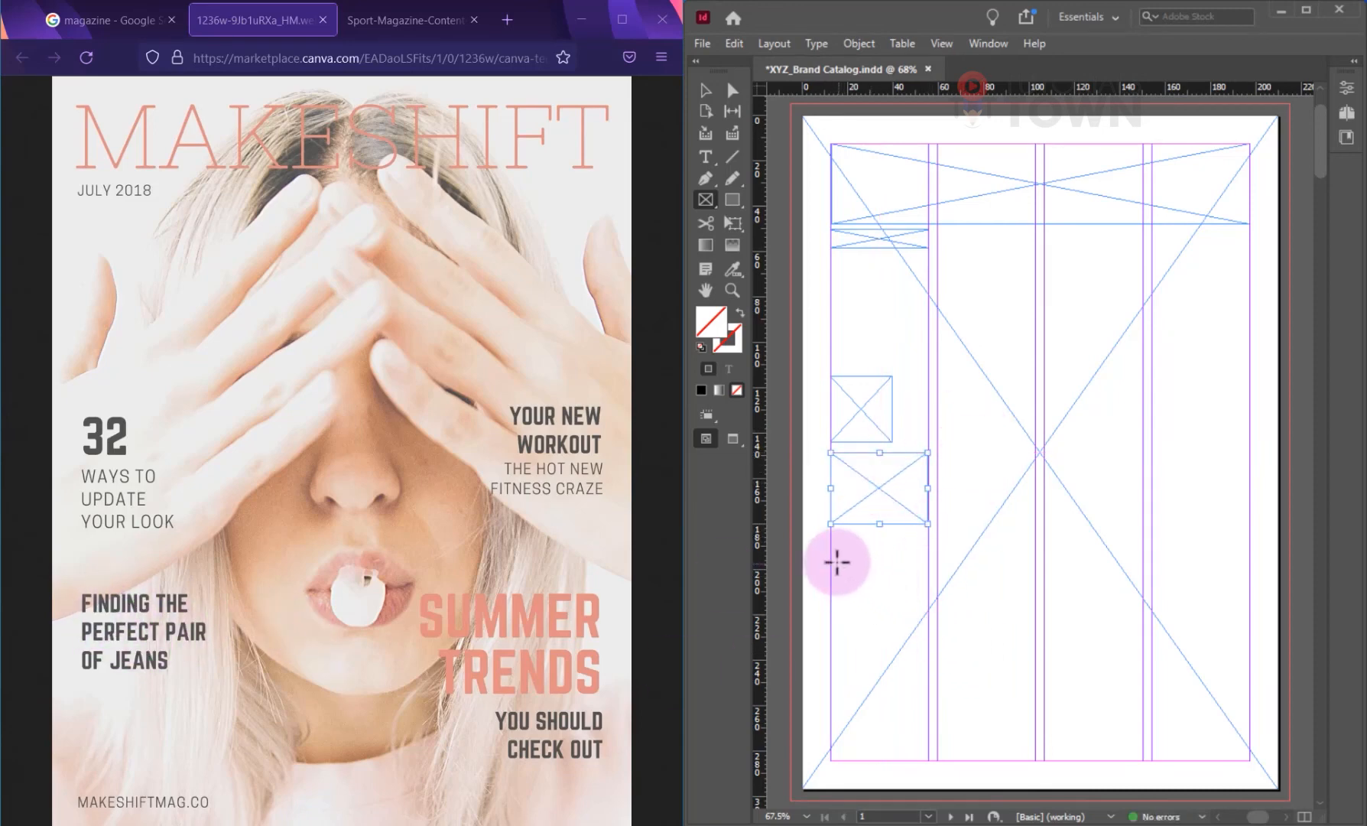
pyautogui.moveTo(832, 555); pyautogui.dragTo(981, 647)
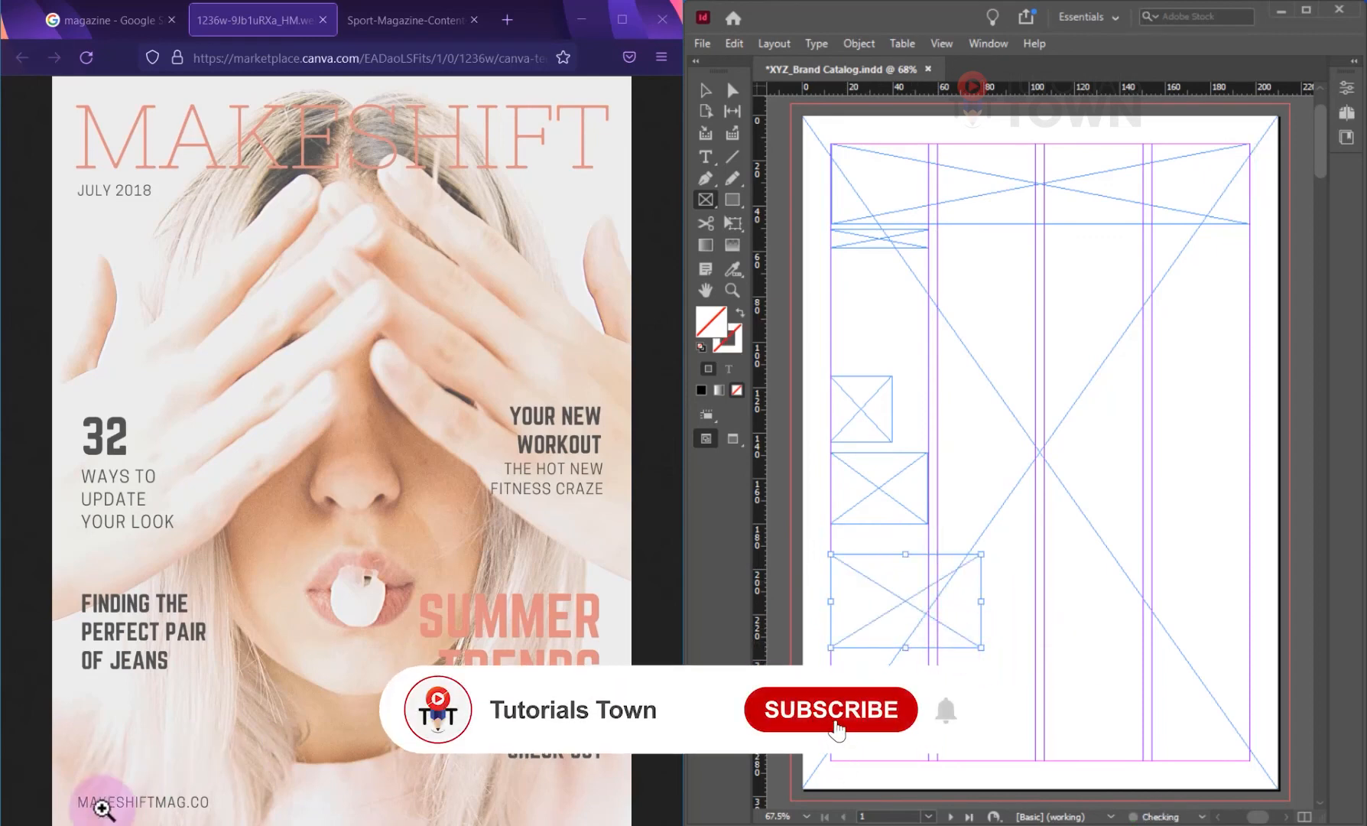
pyautogui.moveTo(831, 743); pyautogui.dragTo(959, 758)
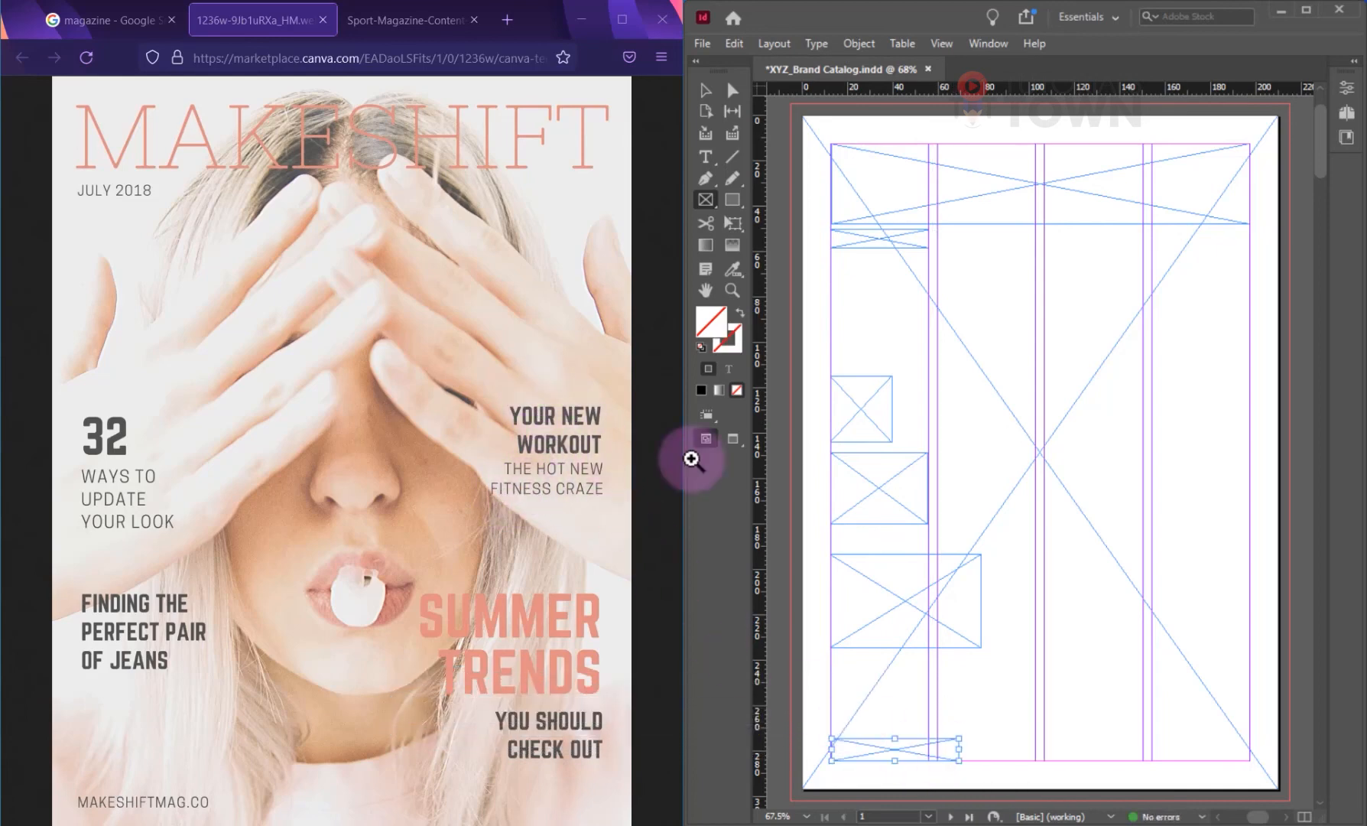
# - Draw the workout headline frame in the fourth column, match it to the 32 frame using a horizontal guide, and place an equal-sized subtext frame below
pyautogui.moveTo(1157, 402); pyautogui.dragTo(1249, 443)
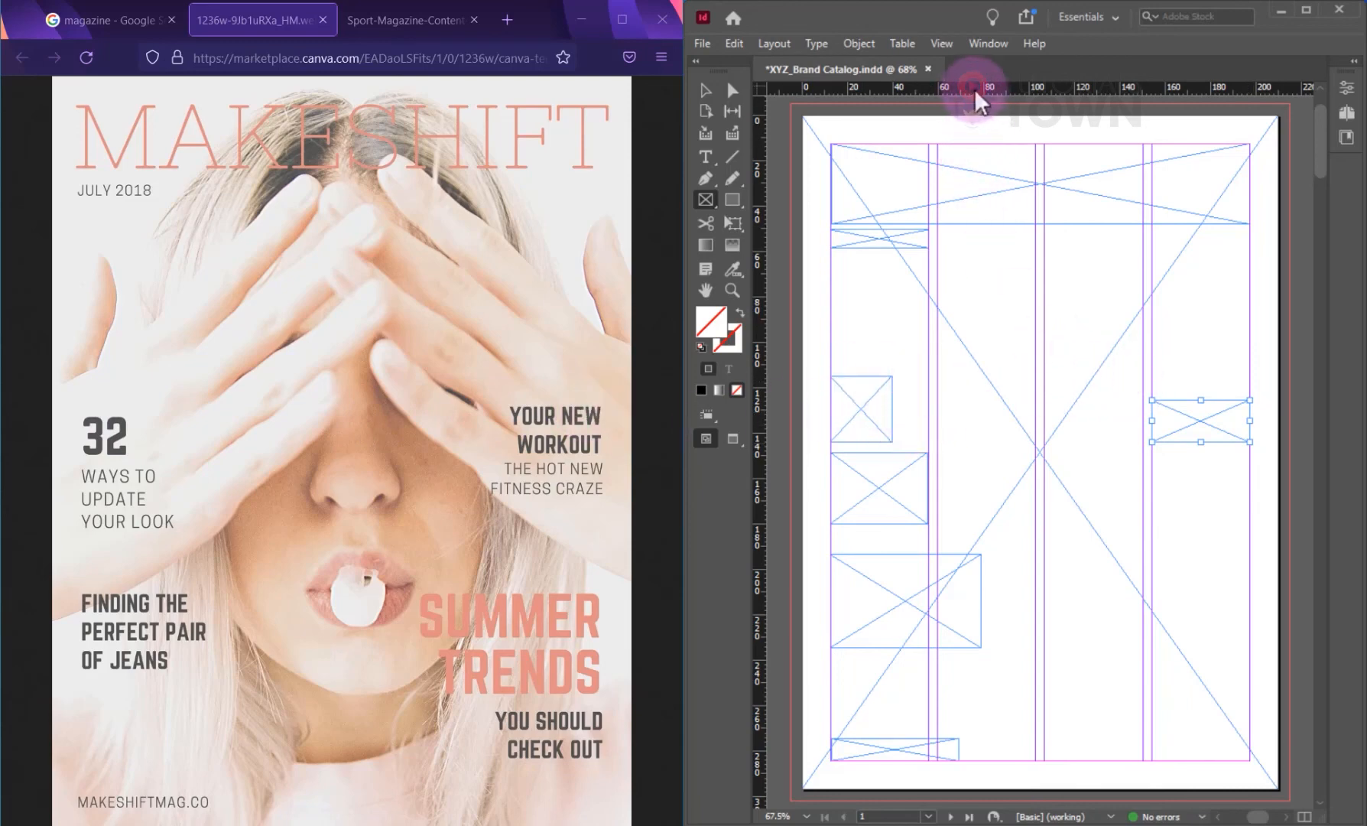
pyautogui.moveTo(974, 89); pyautogui.dragTo(956, 376)
pyautogui.moveTo(1200, 419); pyautogui.dragTo(1202, 410)
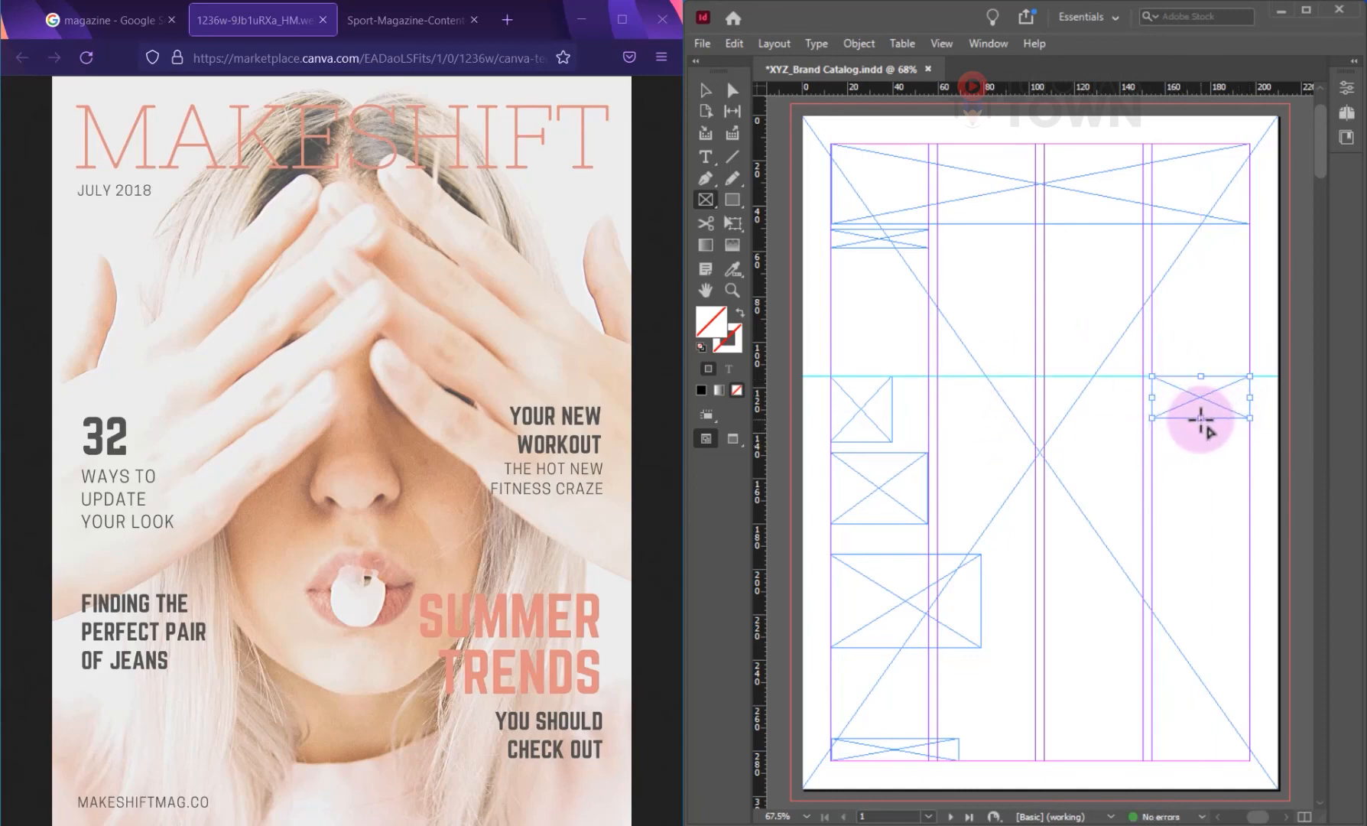
pyautogui.moveTo(1201, 419); pyautogui.dragTo(1200, 442)
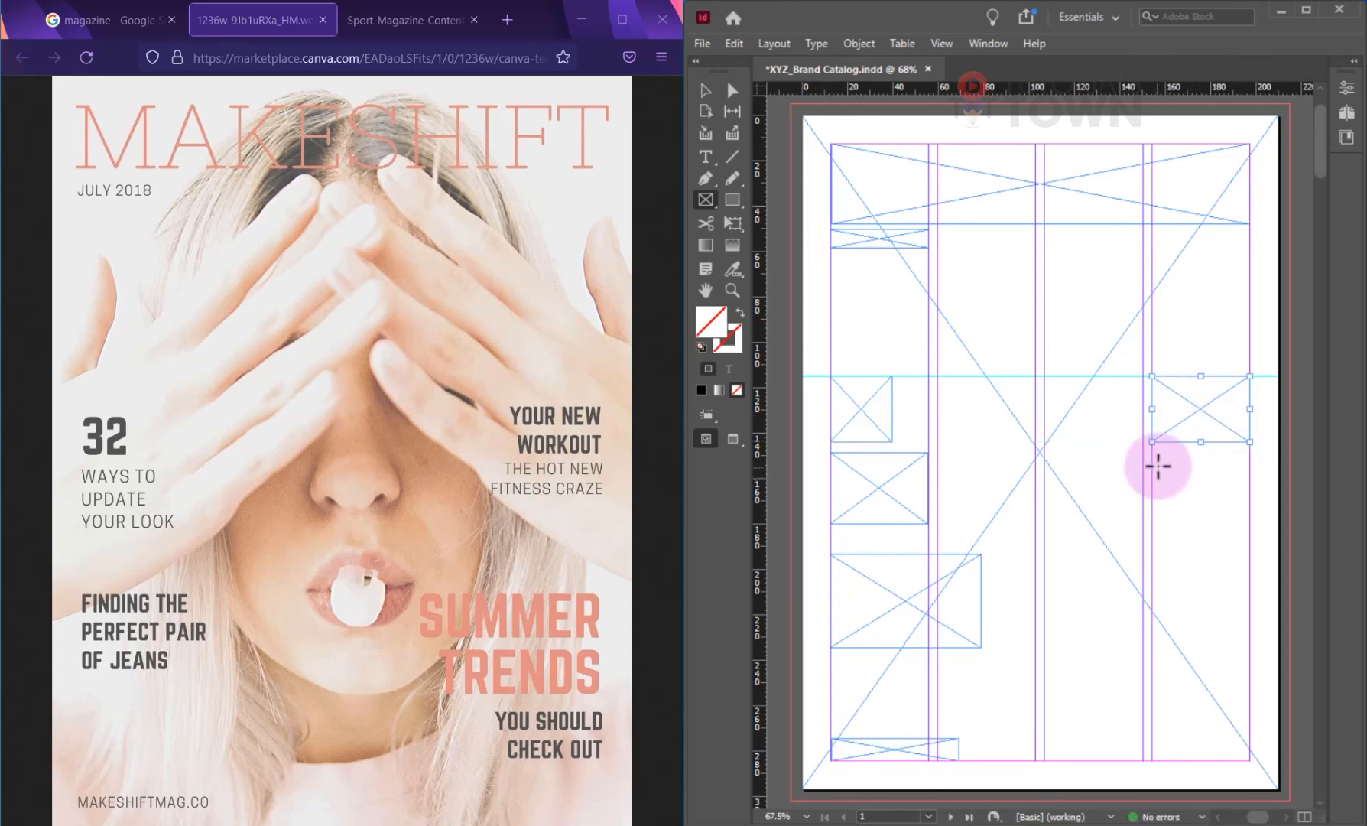
pyautogui.moveTo(888, 494); pyautogui.dragTo(1201, 493)
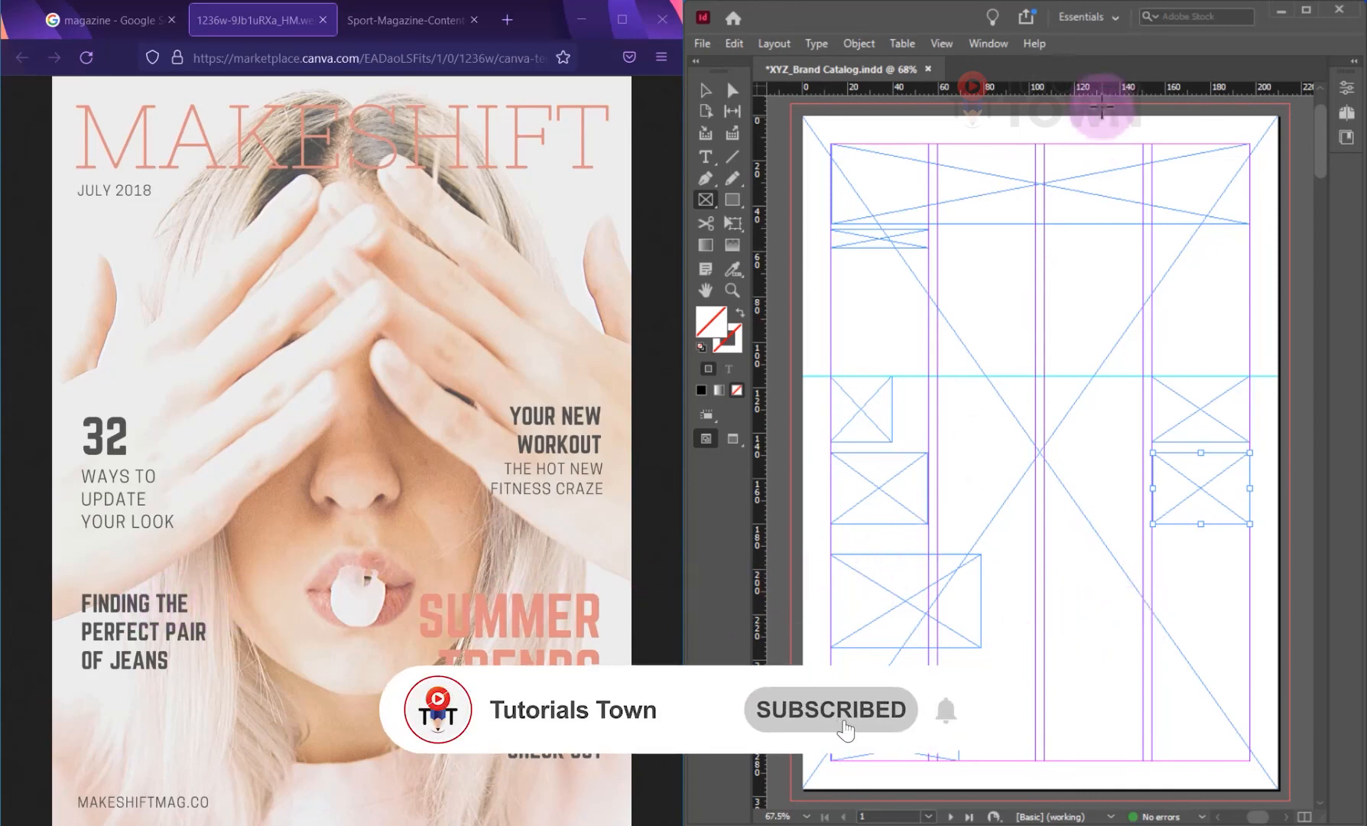
# - Add a horizontal guide at the jeans frame's top edge and draw the SUMMER TRENDS frame and its one-column subtext frame against the right margin
pyautogui.moveTo(1101, 107); pyautogui.dragTo(939, 552)
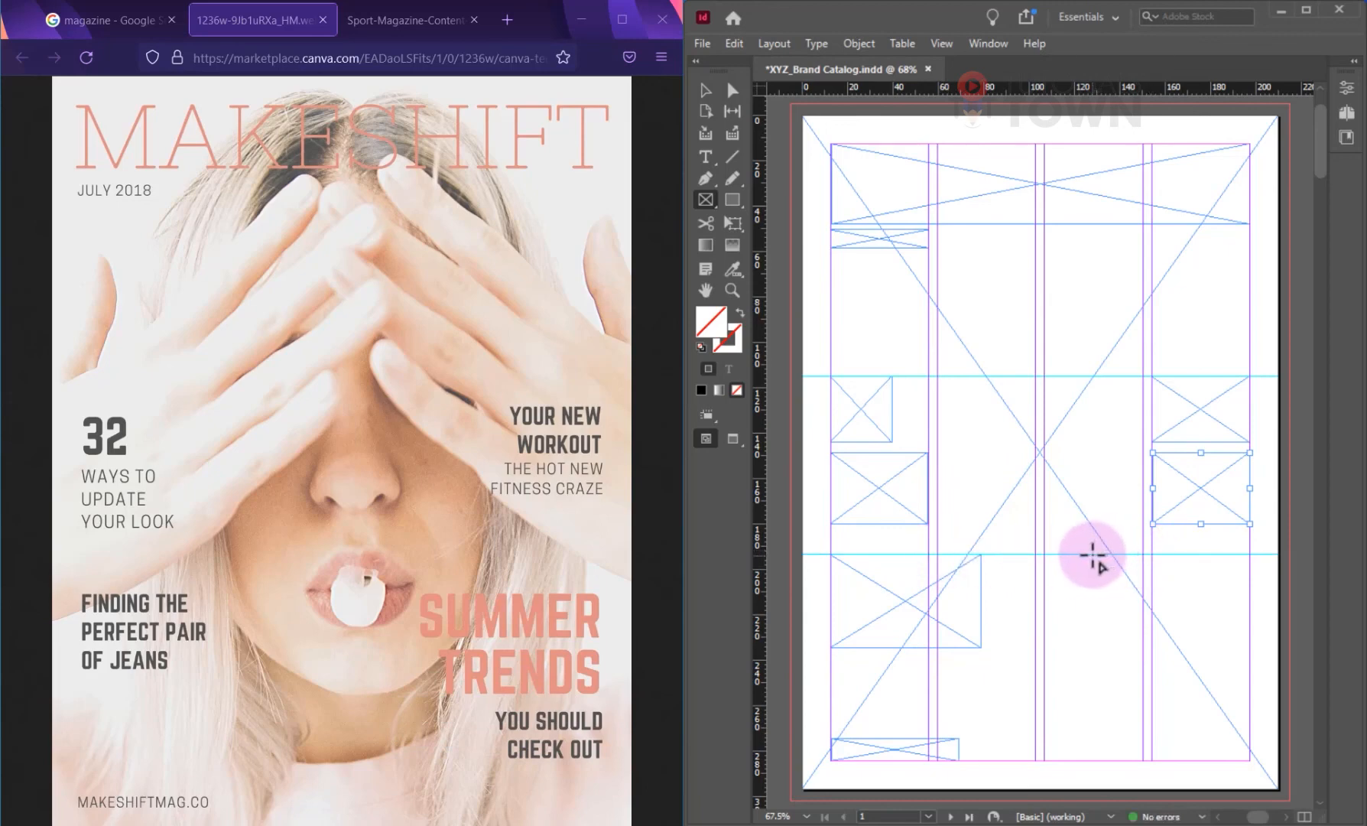
pyautogui.moveTo(1094, 556)
pyautogui.mouseDown()
pyautogui.moveTo(1242, 601)
pyautogui.moveTo(1249, 648)
pyautogui.mouseUp()
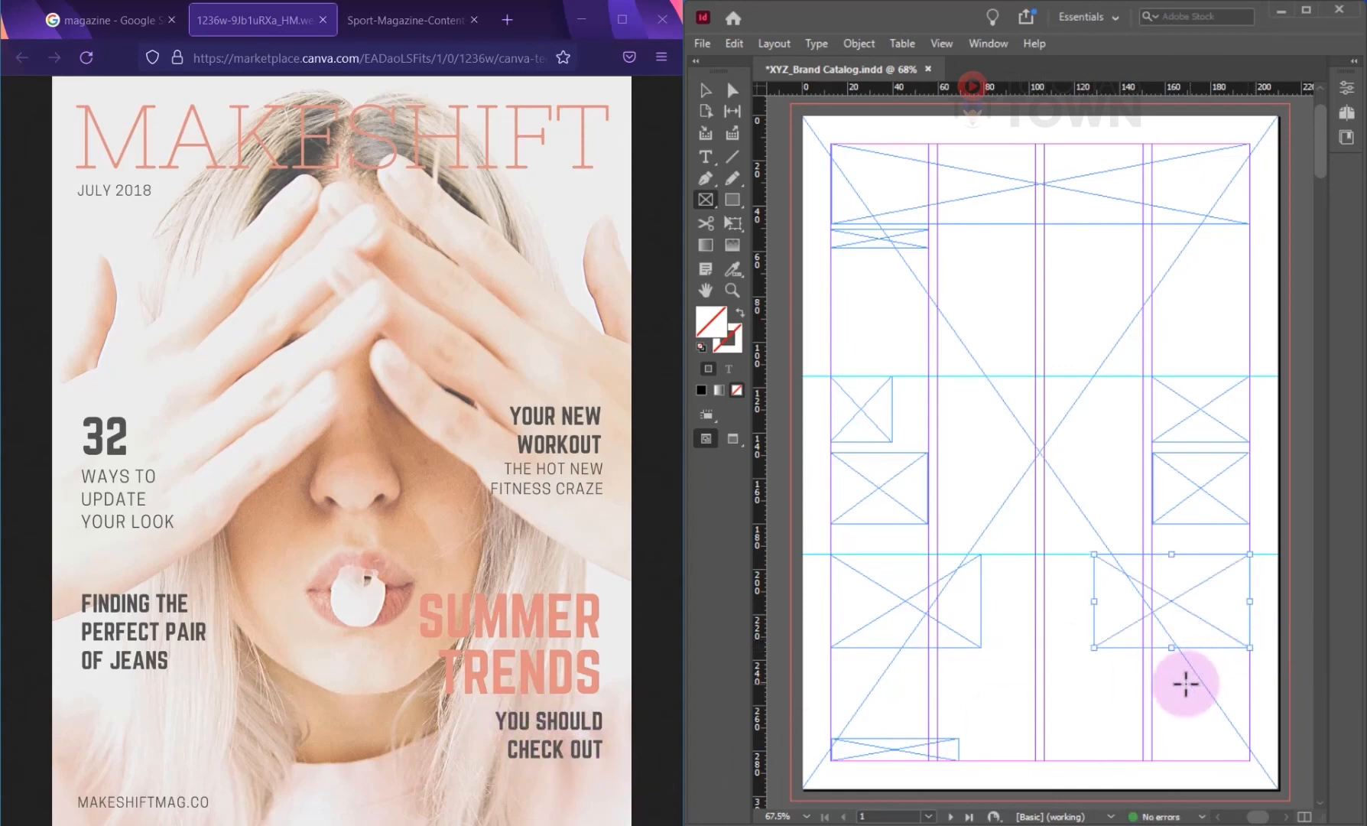
pyautogui.moveTo(1153, 655); pyautogui.dragTo(1248, 706)
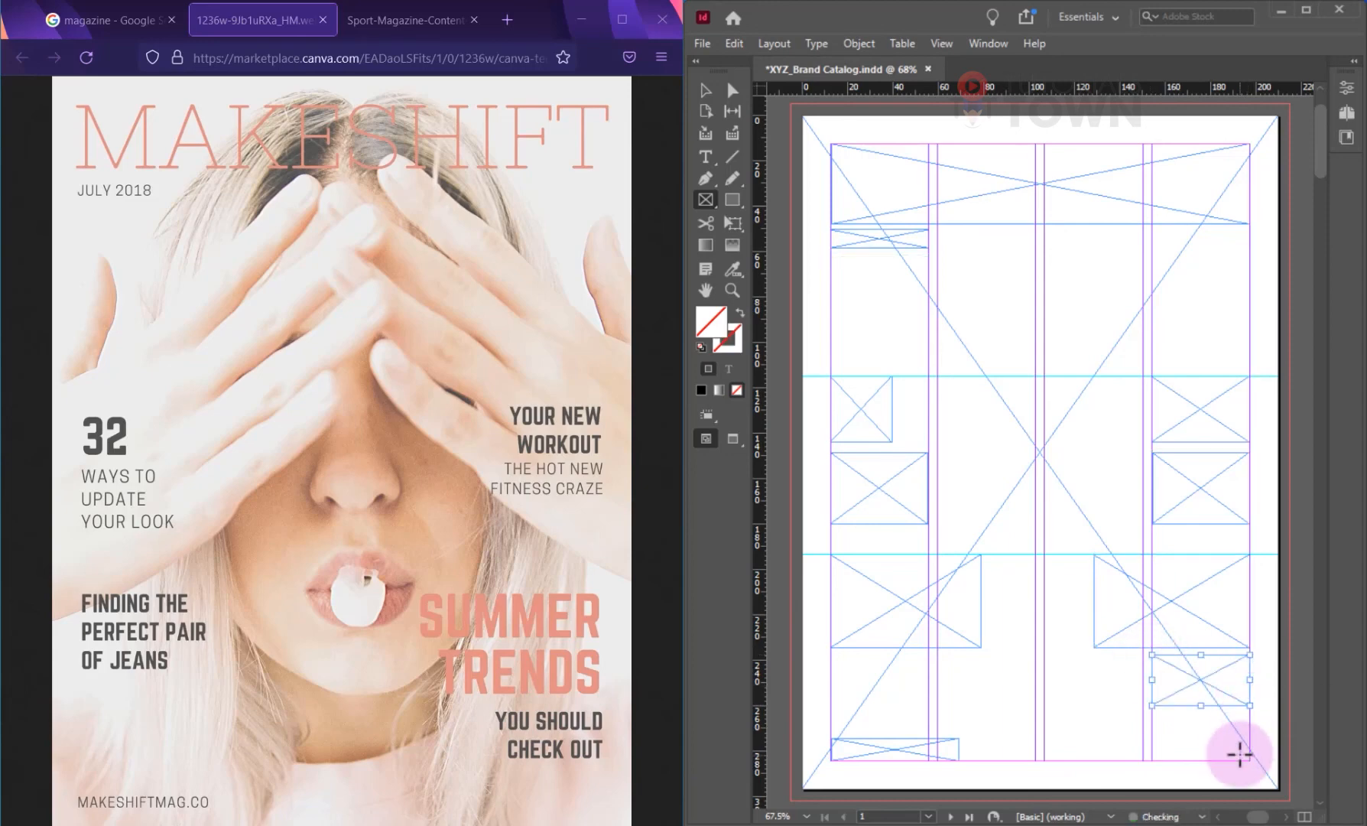